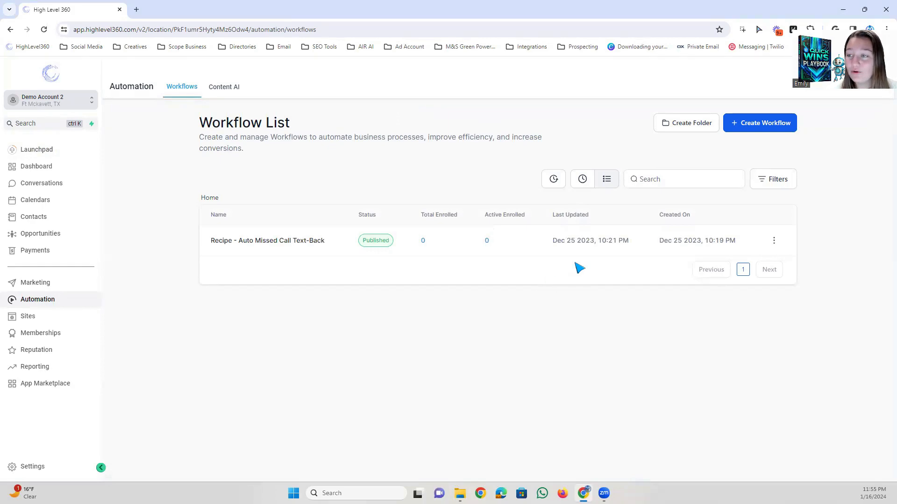
# Create a new workflow from the "Recipe - FAQ Auto Reply" template.
pyautogui.click(759, 124)
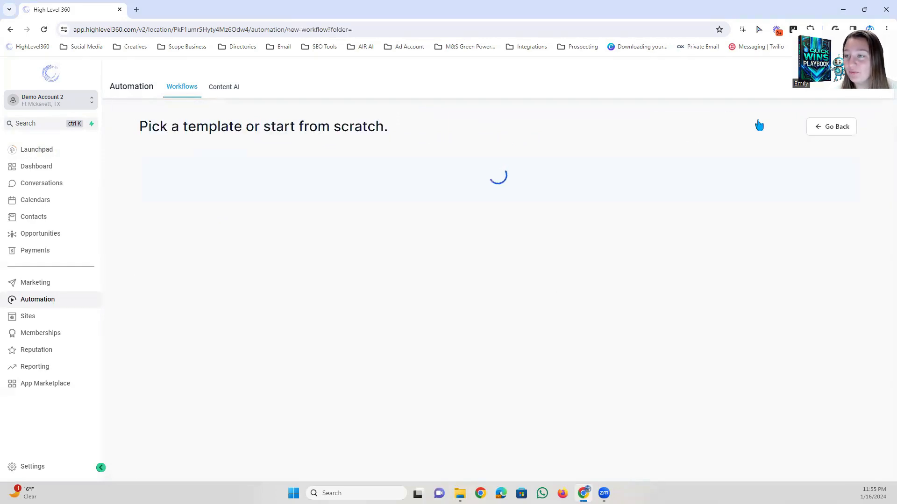
pyautogui.scroll(-6, 600, 179)
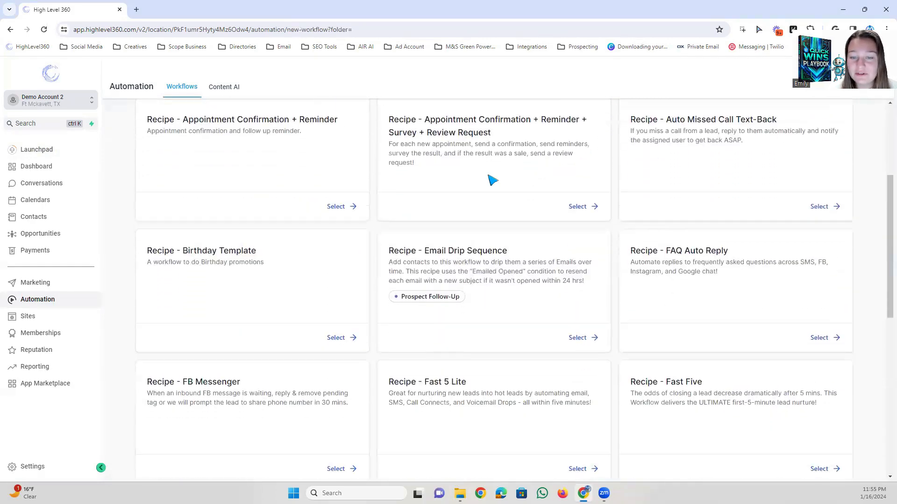
pyautogui.scroll(-1, 637, 278)
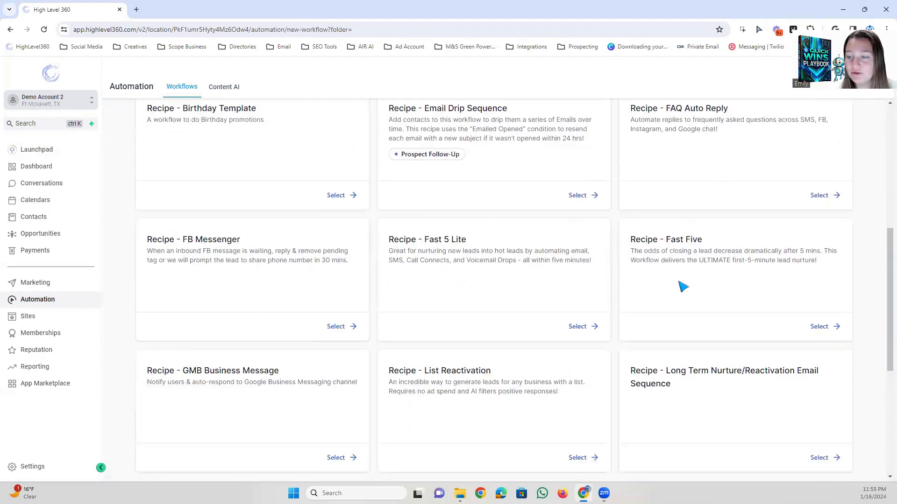
pyautogui.scroll(3, 741, 282)
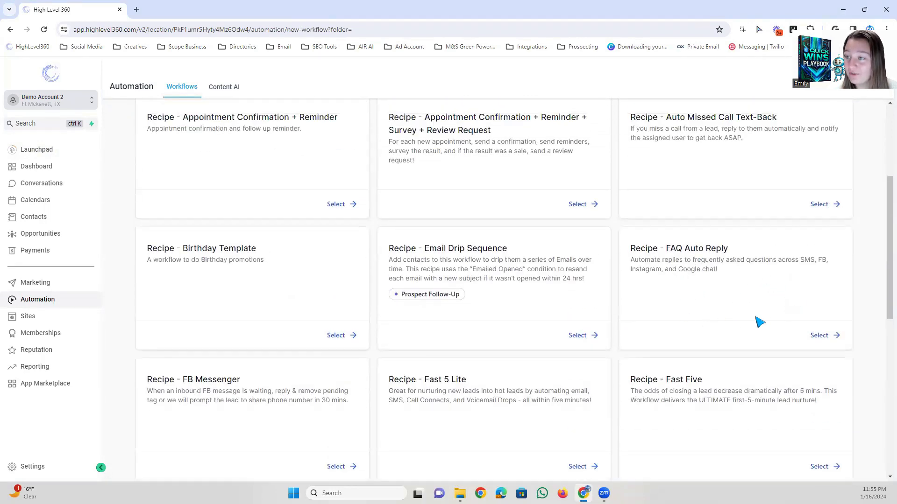
pyautogui.click(822, 336)
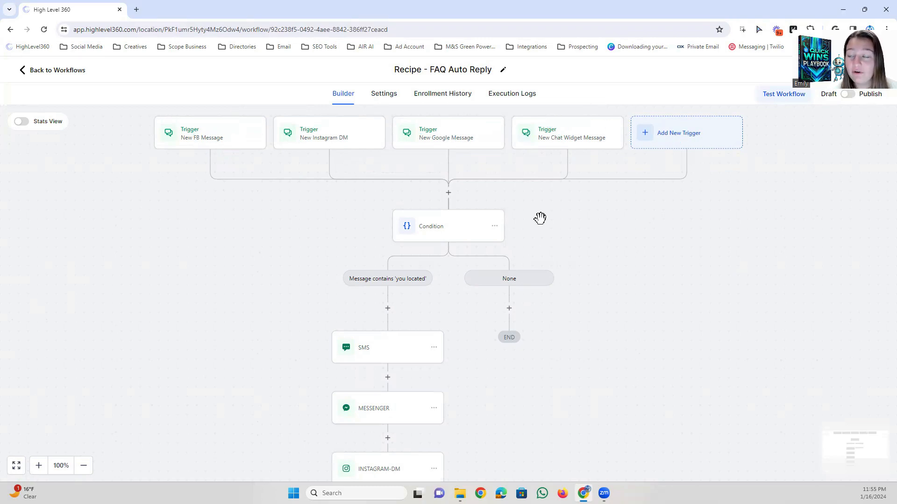
# Examine the Condition action's branch rule on the replied message and its available options, leaving the settings as they are.
pyautogui.scroll(-2, 602, 212)
pyautogui.scroll(-1, 625, 250)
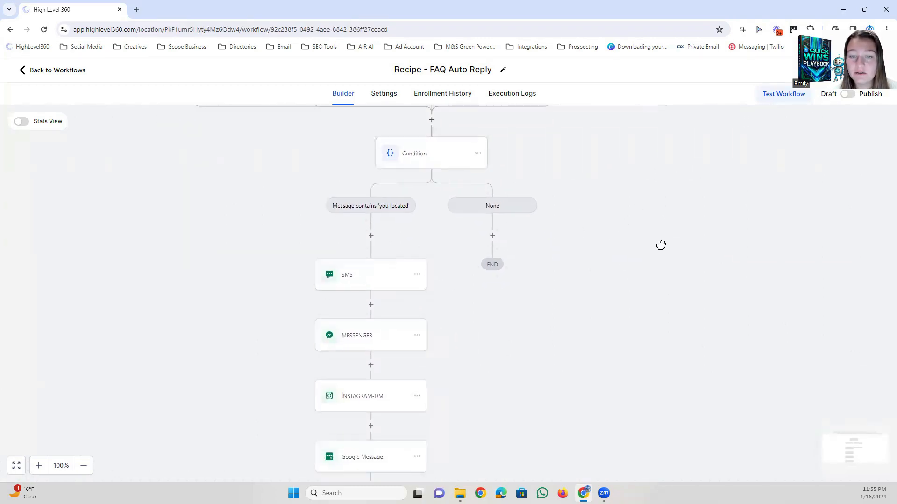
pyautogui.moveTo(623, 172); pyautogui.dragTo(625, 217)
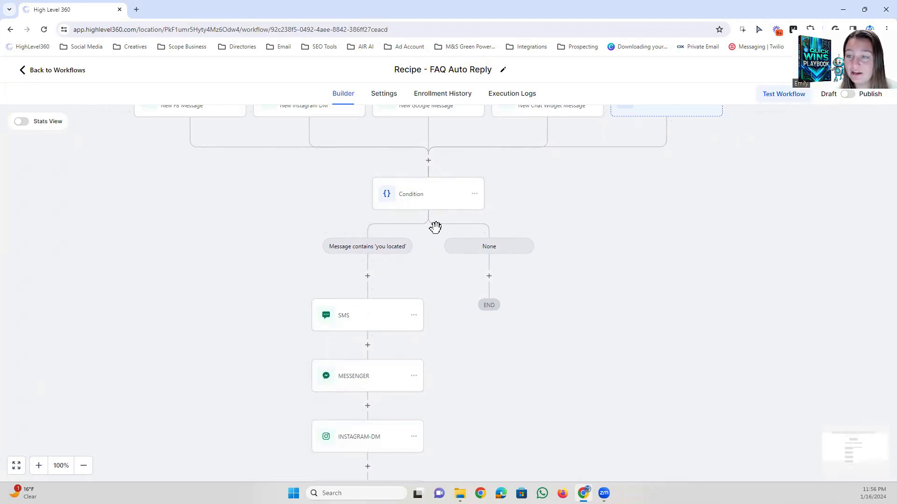
pyautogui.click(422, 202)
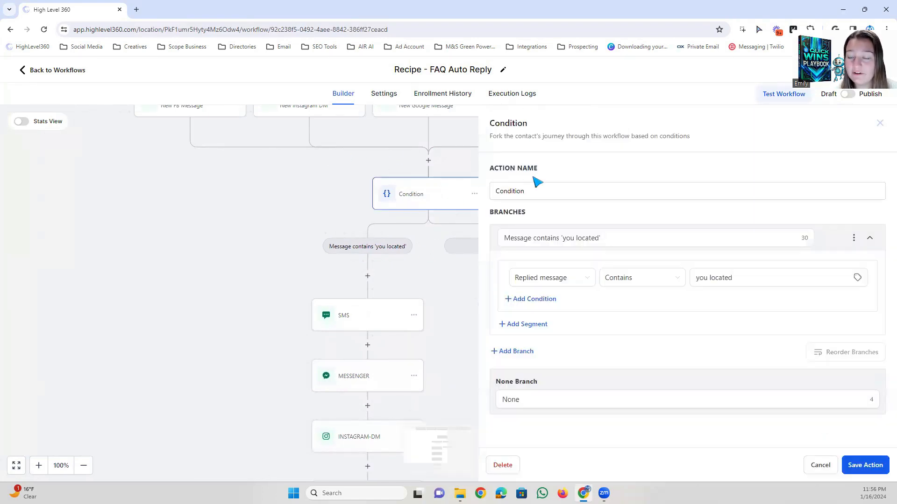
pyautogui.click(576, 233)
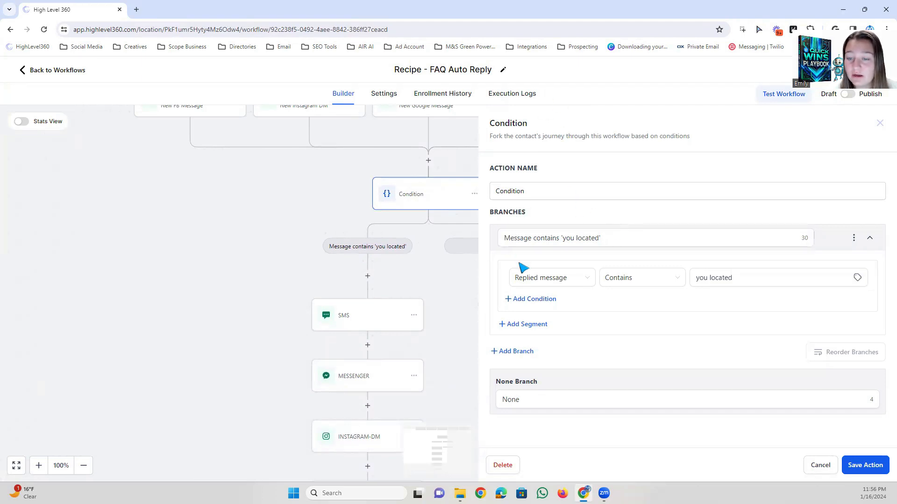
pyautogui.click(528, 280)
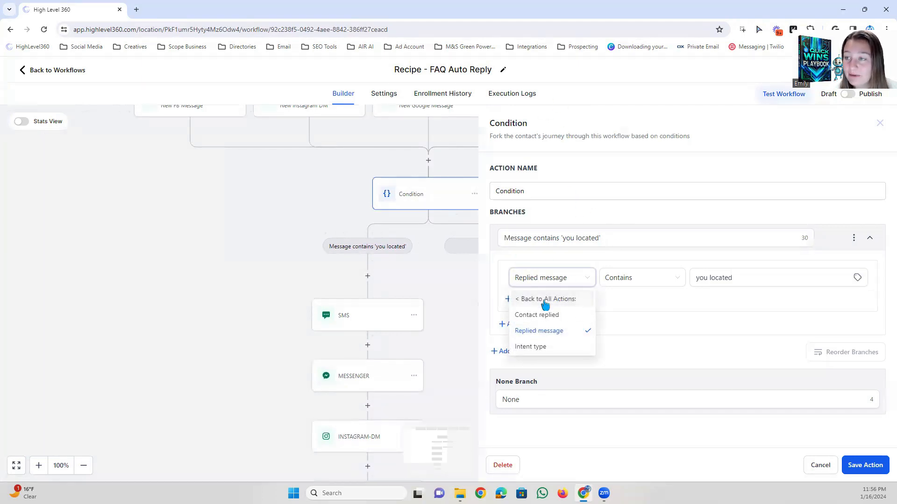
pyautogui.click(549, 278)
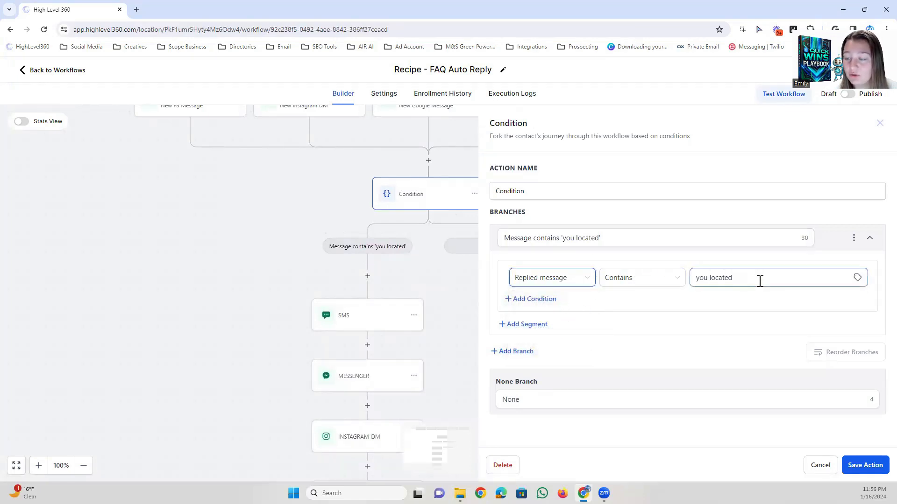
pyautogui.click(634, 289)
pyautogui.click(631, 267)
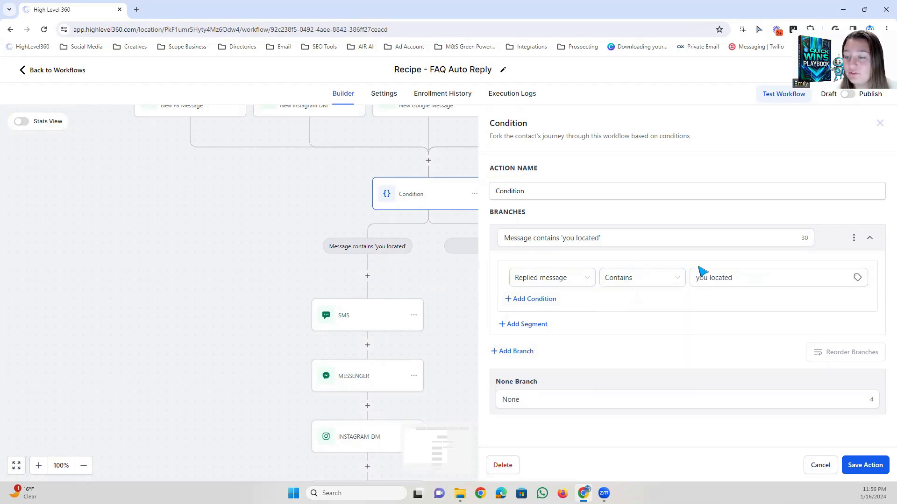
pyautogui.moveTo(708, 277); pyautogui.dragTo(769, 276)
pyautogui.click(769, 276)
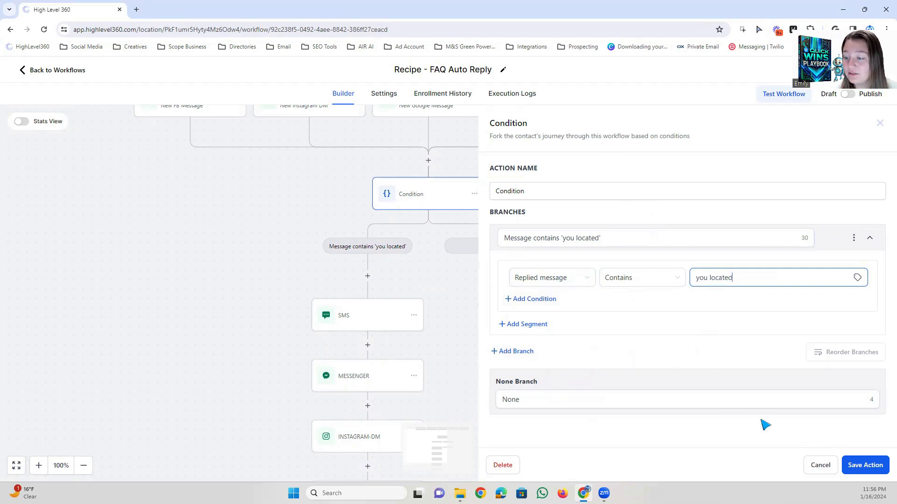
pyautogui.click(820, 465)
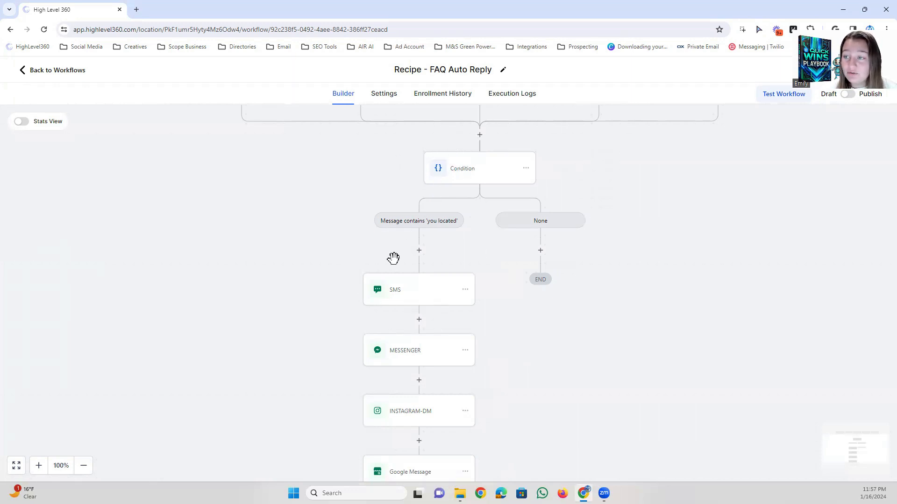
# Review the message text of the SMS action in the 'you located' branch, leaving it without saving.
pyautogui.scroll(-1, 454, 278)
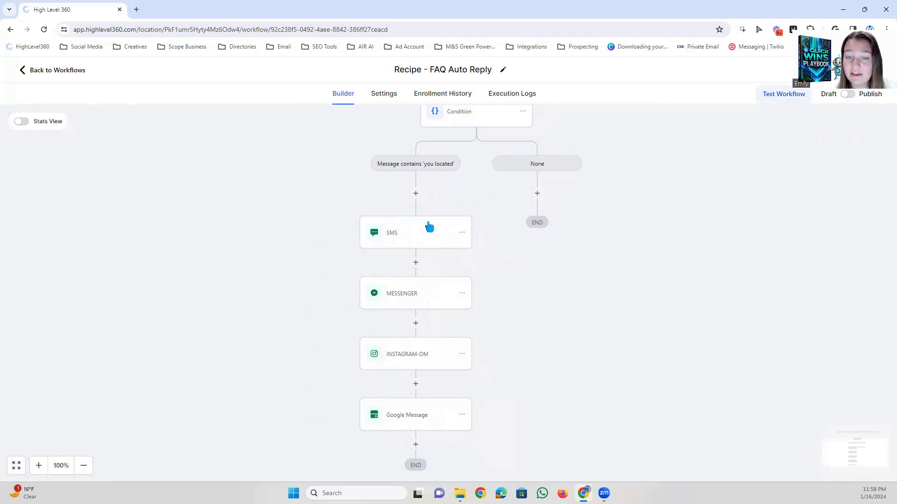
pyautogui.click(407, 235)
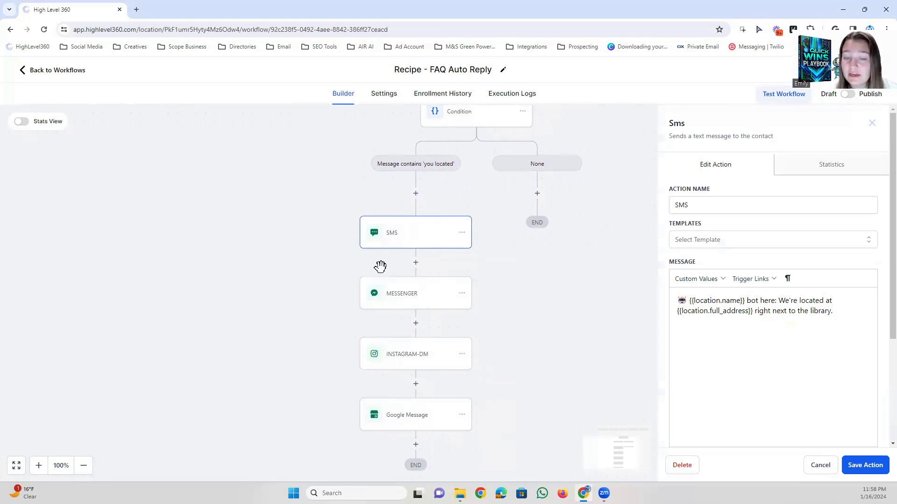
pyautogui.click(753, 312)
pyautogui.moveTo(841, 314); pyautogui.dragTo(680, 300)
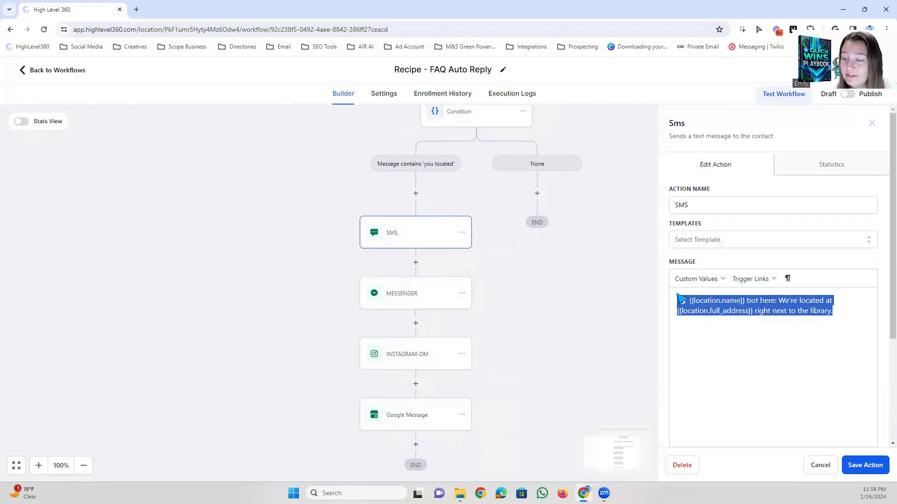
pyautogui.click(781, 301)
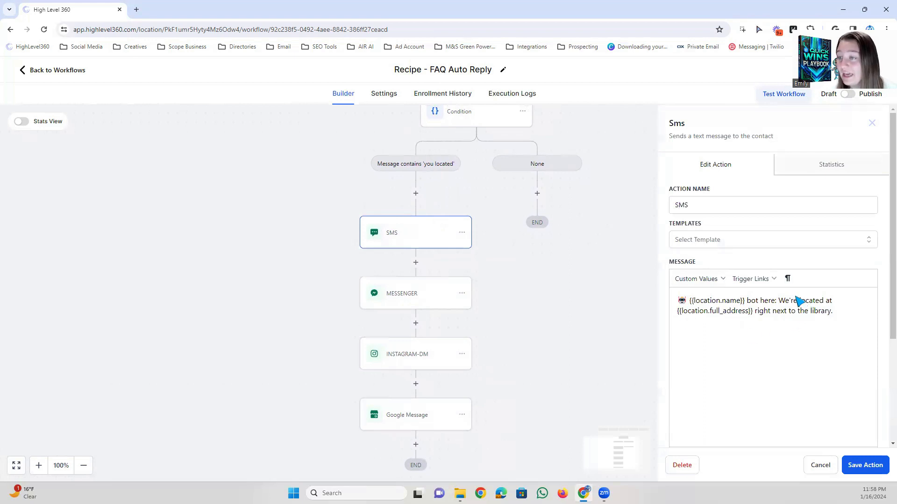
pyautogui.moveTo(843, 317); pyautogui.dragTo(679, 302)
pyautogui.click(715, 301)
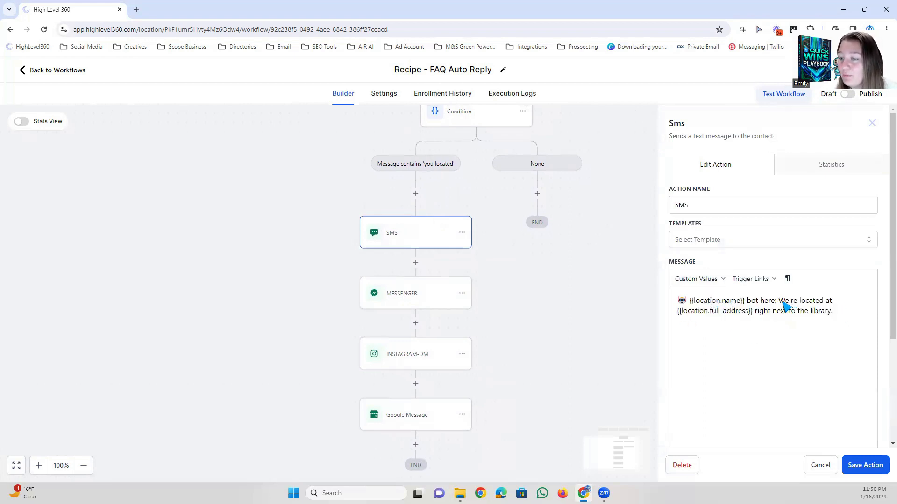
pyautogui.moveTo(779, 302); pyautogui.dragTo(726, 302)
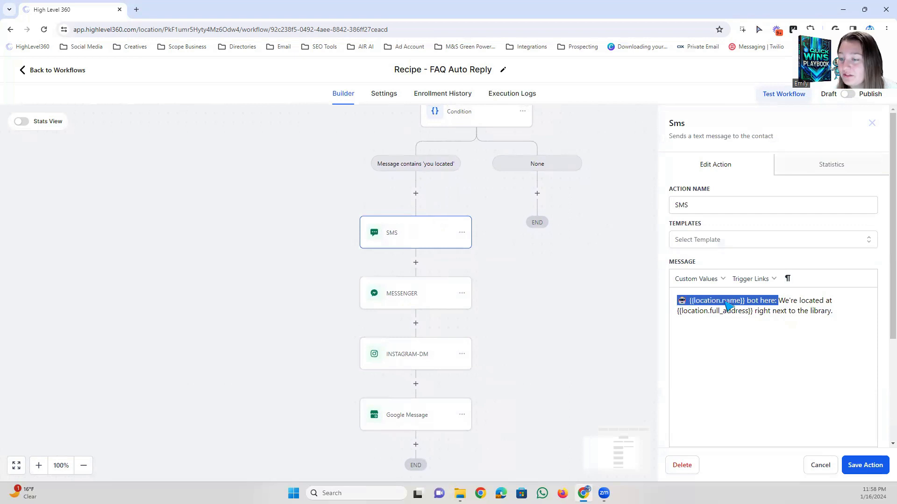
pyautogui.click(758, 302)
pyautogui.moveTo(845, 316); pyautogui.dragTo(758, 316)
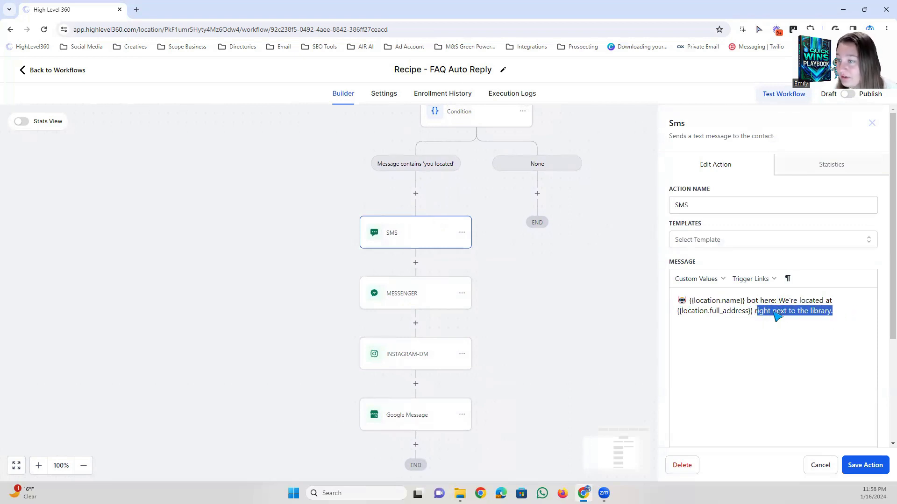
pyautogui.click(791, 313)
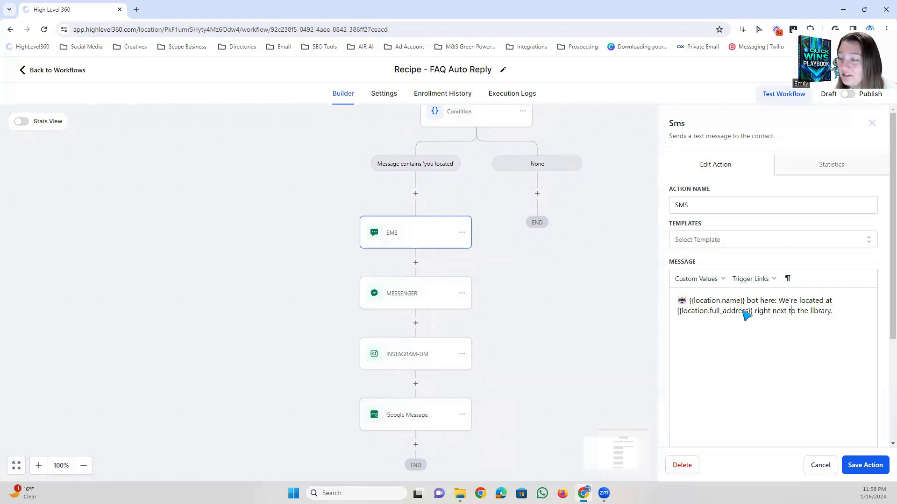
pyautogui.click(820, 465)
# Look over the workflow's message triggers, the condition and the two branches beneath it.
pyautogui.scroll(1, 707, 217)
pyautogui.scroll(1, 707, 217)
pyautogui.moveTo(727, 229); pyautogui.dragTo(646, 224)
pyautogui.moveTo(637, 299); pyautogui.dragTo(694, 286)
pyautogui.moveTo(638, 259); pyautogui.dragTo(570, 256)
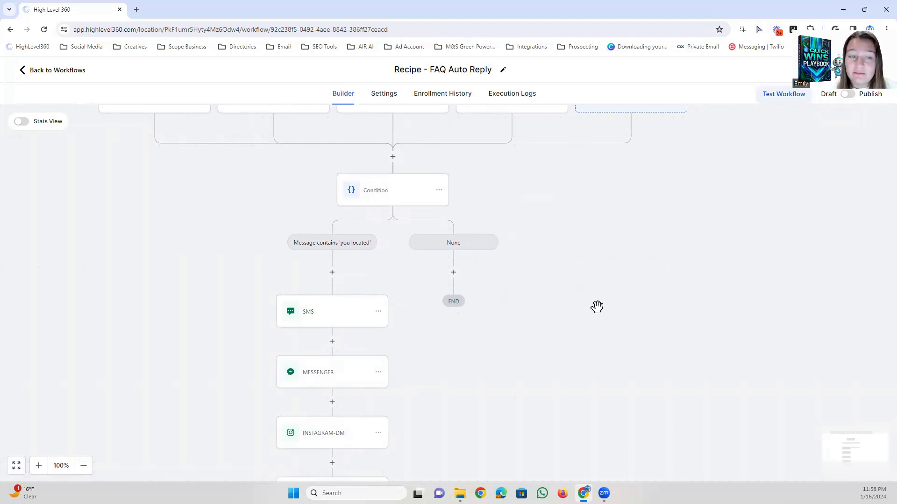
pyautogui.moveTo(572, 273); pyautogui.dragTo(590, 302)
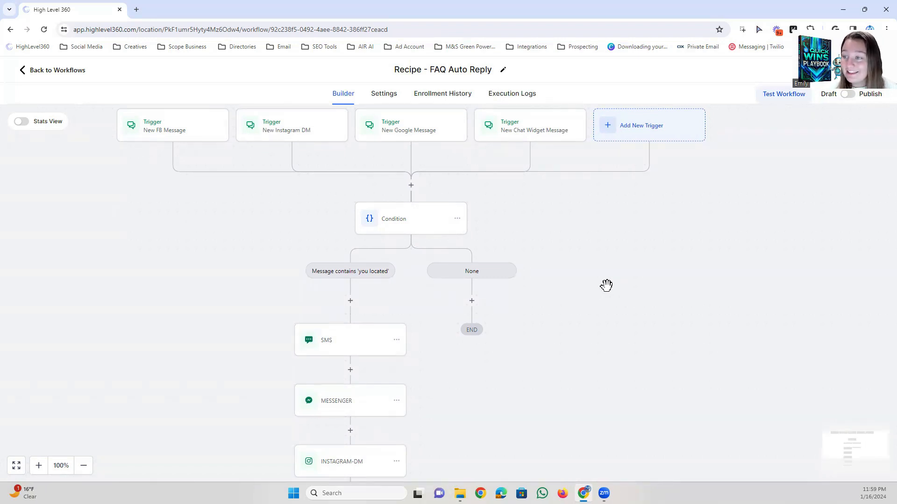
pyautogui.moveTo(571, 229); pyautogui.dragTo(598, 292)
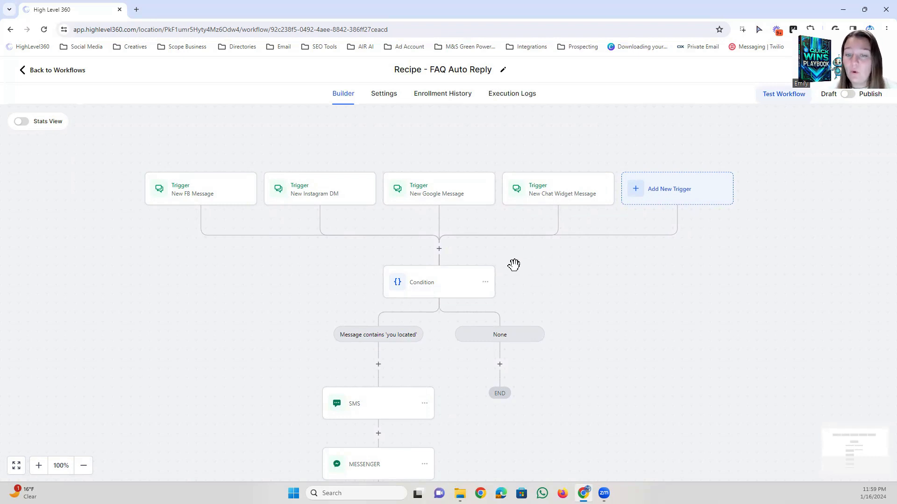
pyautogui.moveTo(607, 303); pyautogui.dragTo(568, 263)
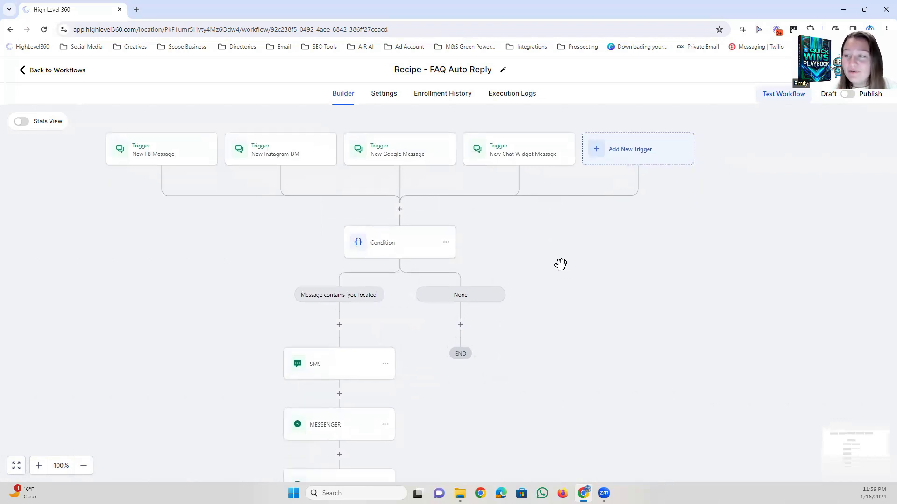
pyautogui.moveTo(547, 281); pyautogui.dragTo(540, 278)
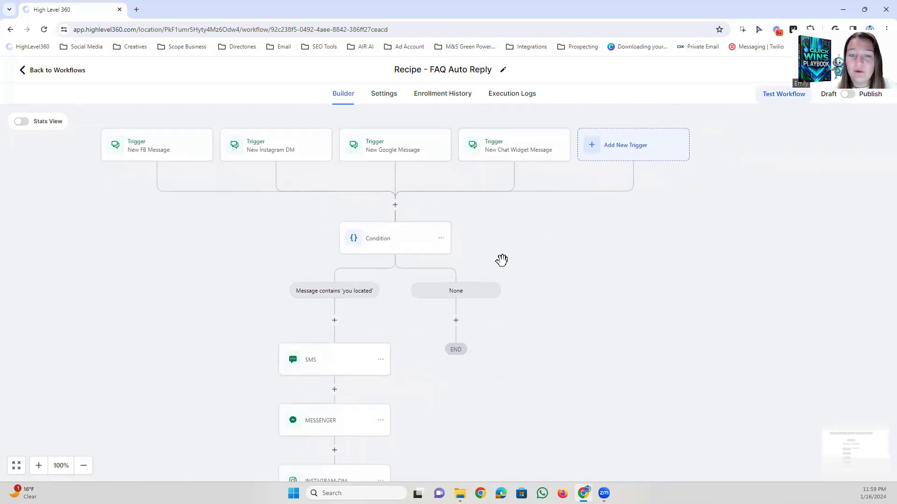
pyautogui.scroll(-1, 501, 248)
pyautogui.moveTo(537, 291); pyautogui.dragTo(513, 271)
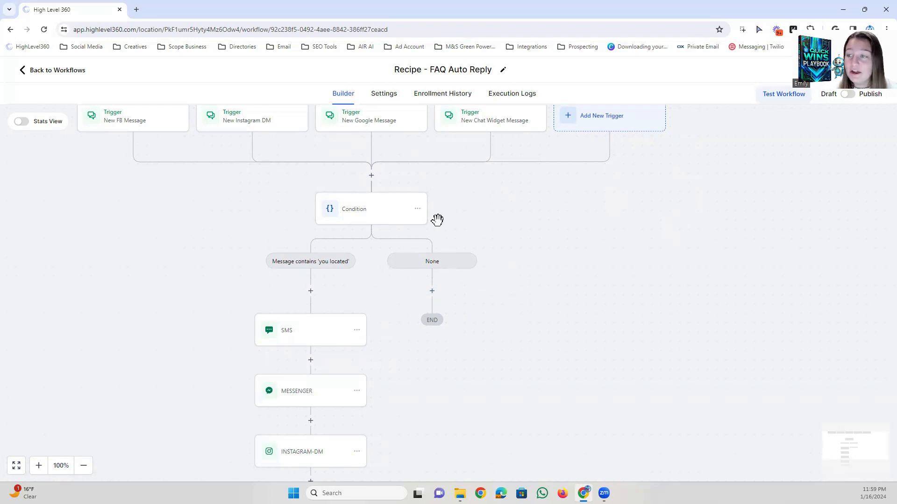
pyautogui.moveTo(507, 270); pyautogui.dragTo(515, 269)
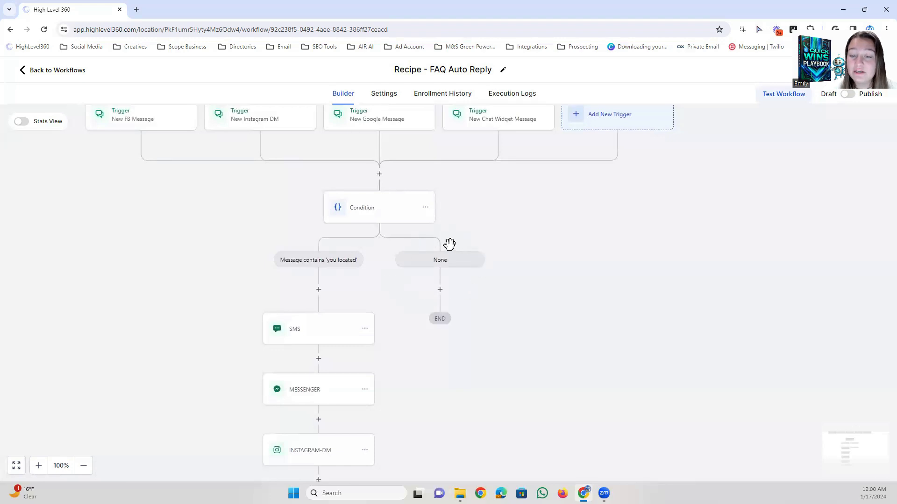
# Add a Send Internal Notification action to the condition's None branch.
pyautogui.click(440, 290)
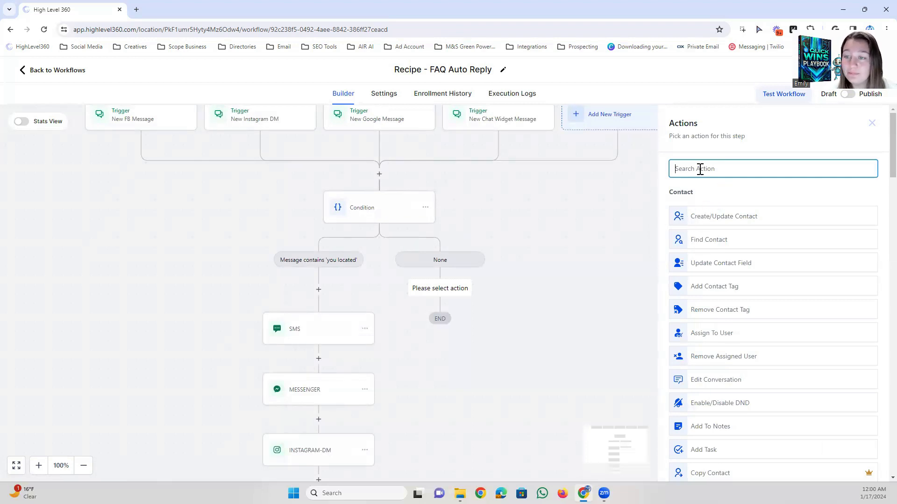
pyautogui.write('INTERNA')
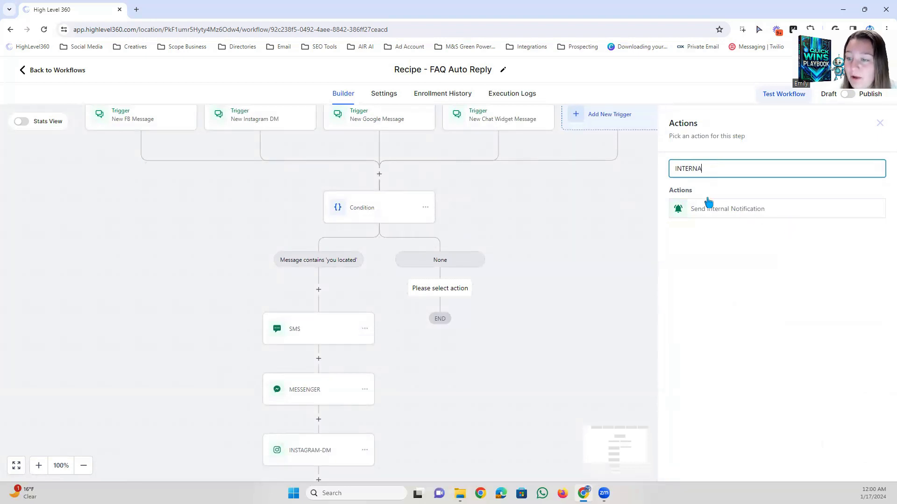
pyautogui.click(681, 211)
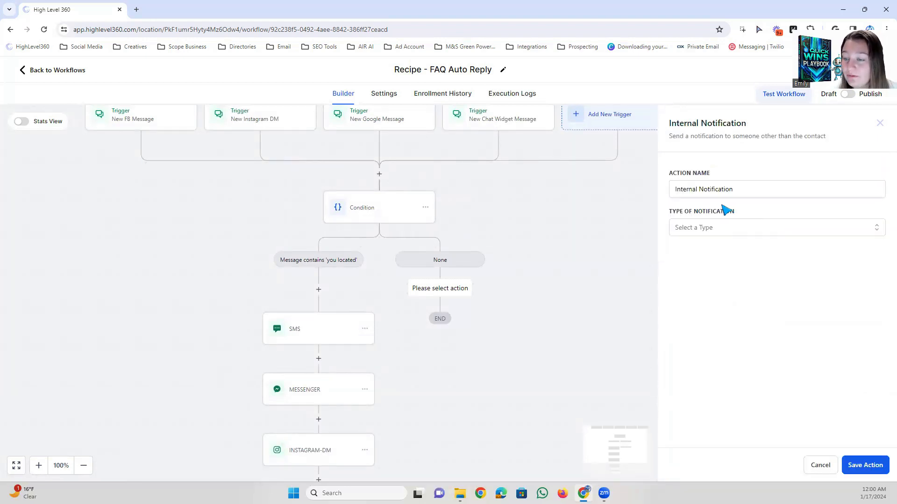
# Try Notification as the internal notification's type and switch the type to SMS.
pyautogui.click(692, 230)
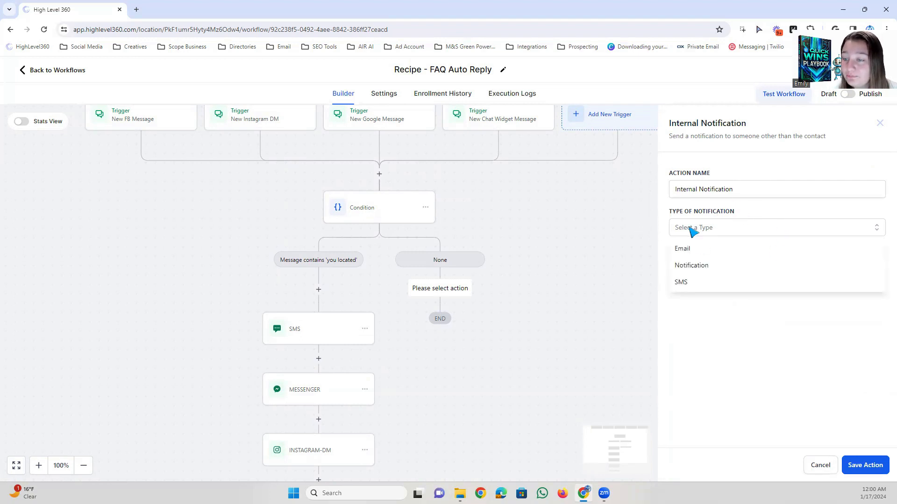
pyautogui.click(691, 264)
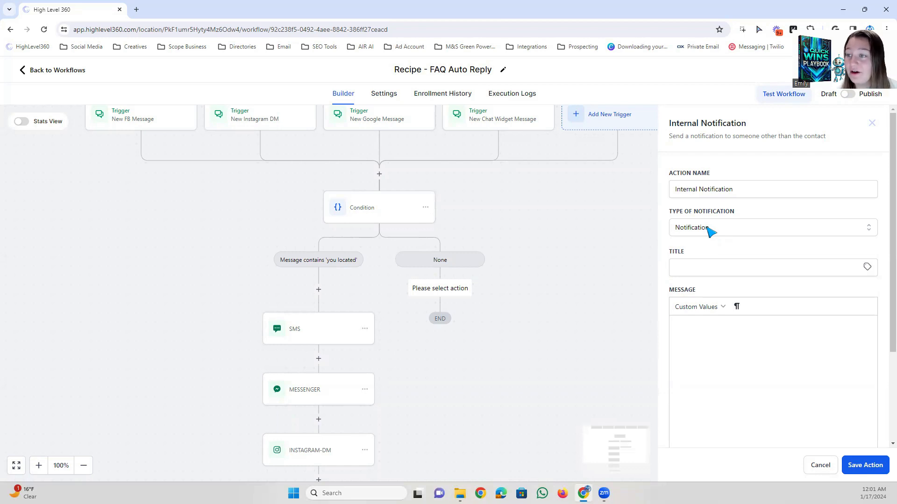
pyautogui.click(709, 229)
pyautogui.click(681, 282)
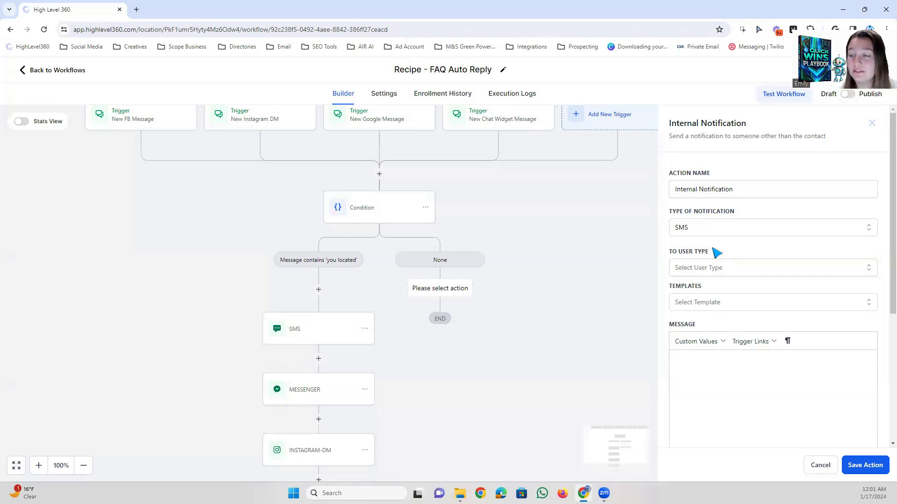
# Check the notification type options and try Custom Number as the internal notification's recipient user type.
pyautogui.click(704, 230)
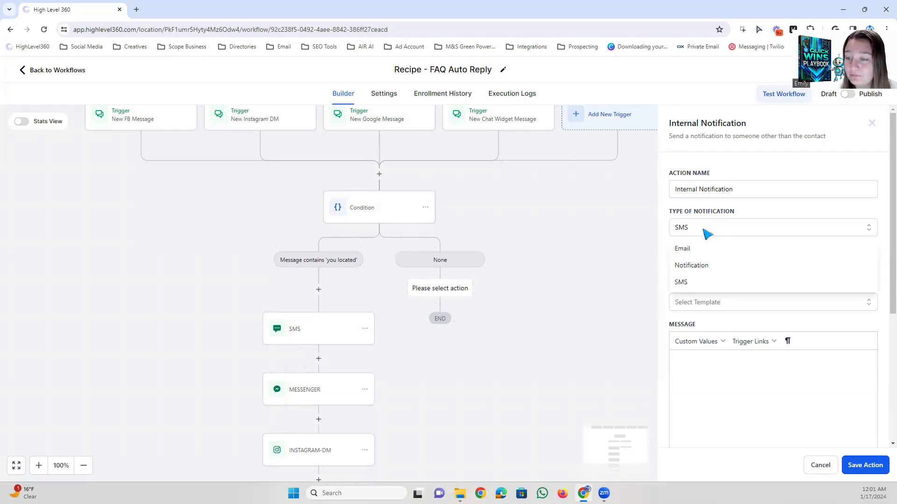
pyautogui.click(692, 220)
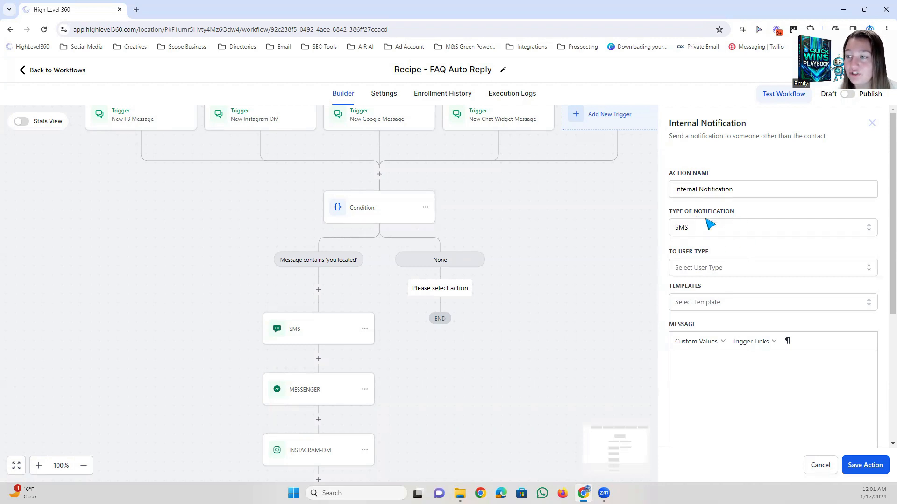
pyautogui.click(705, 266)
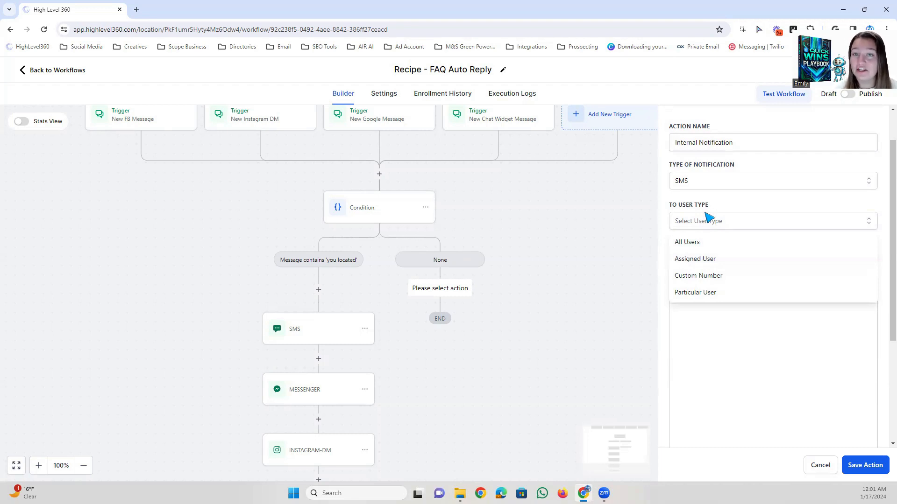
pyautogui.click(699, 280)
# Set the internal notification's recipient type to Particular User and select the account's user as the recipient.
pyautogui.click(713, 223)
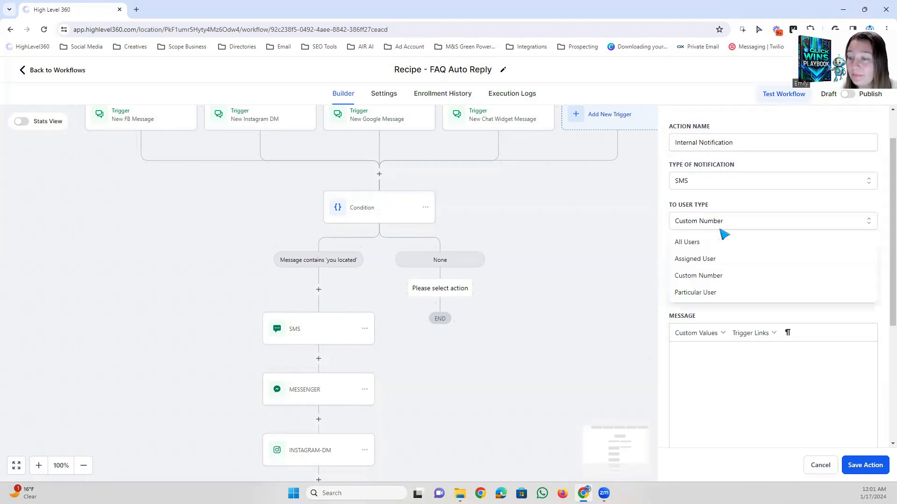
pyautogui.click(691, 293)
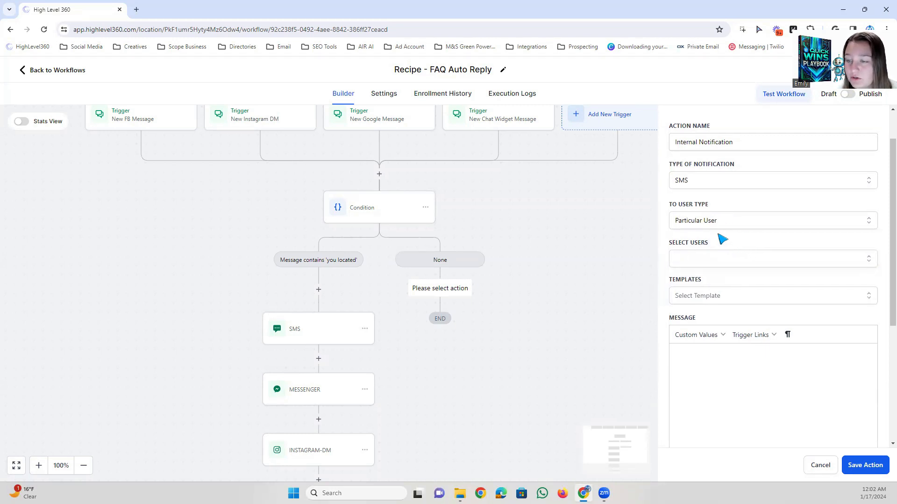
pyautogui.scroll(-1, 721, 238)
pyautogui.click(693, 211)
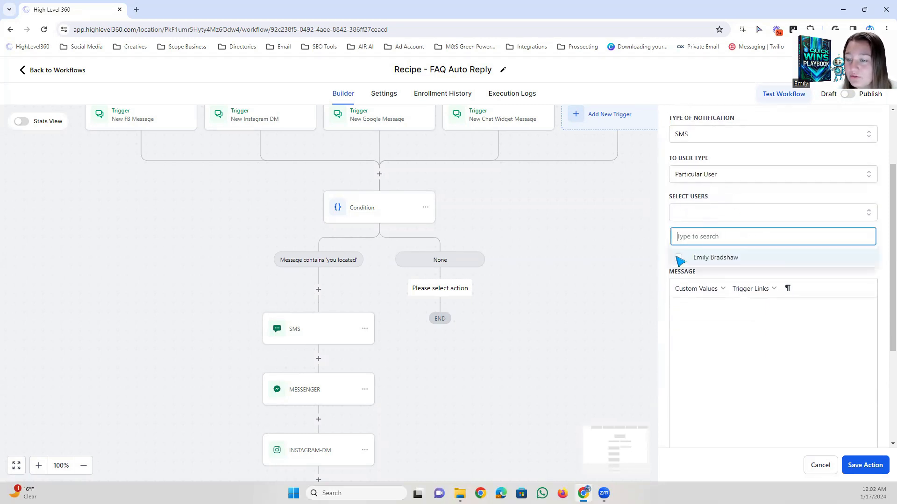
pyautogui.click(679, 257)
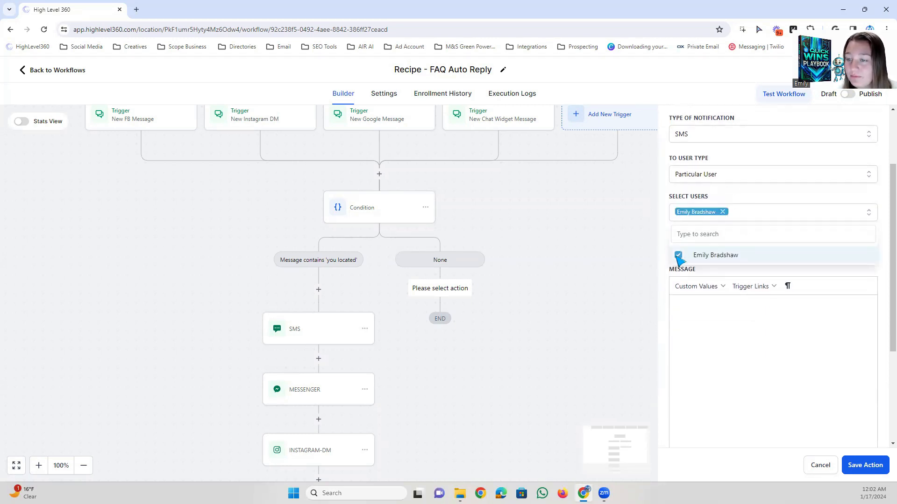
pyautogui.click(746, 199)
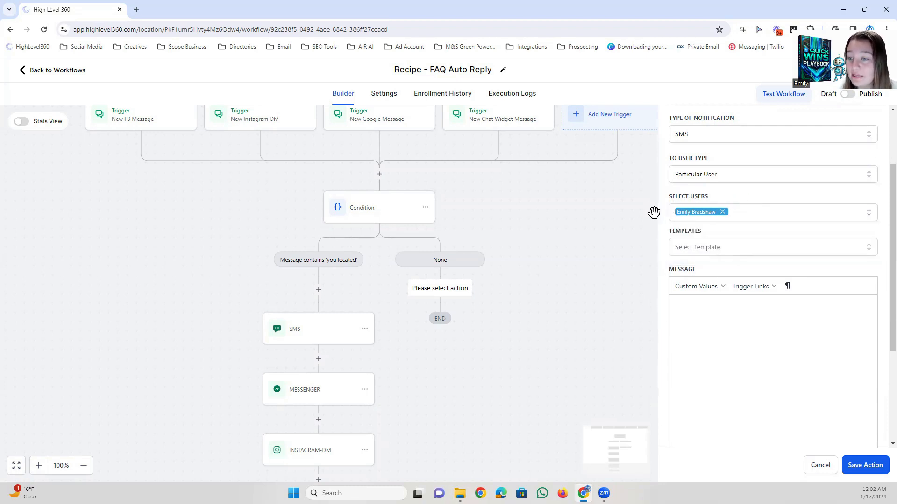
# Without a template, enter the notification message "New Message From {{contact.name}}. check inside the system for more details.".
pyautogui.scroll(-2, 746, 197)
pyautogui.click(699, 157)
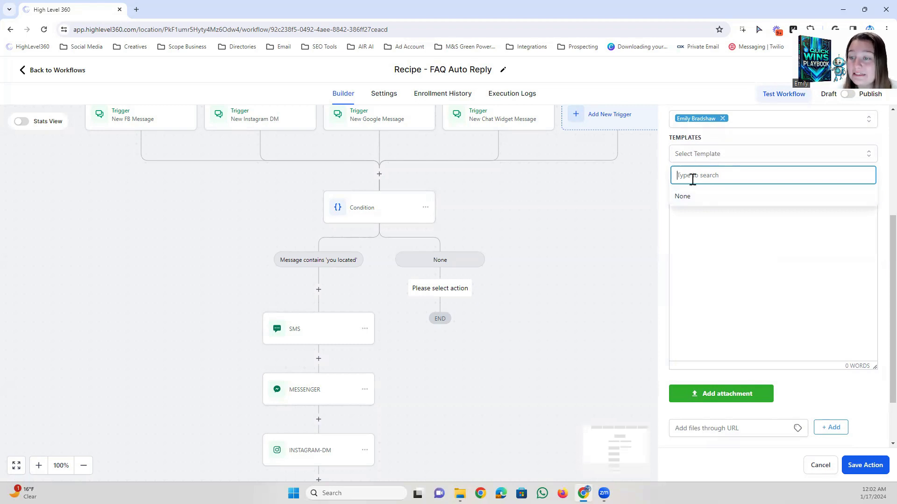
pyautogui.click(706, 216)
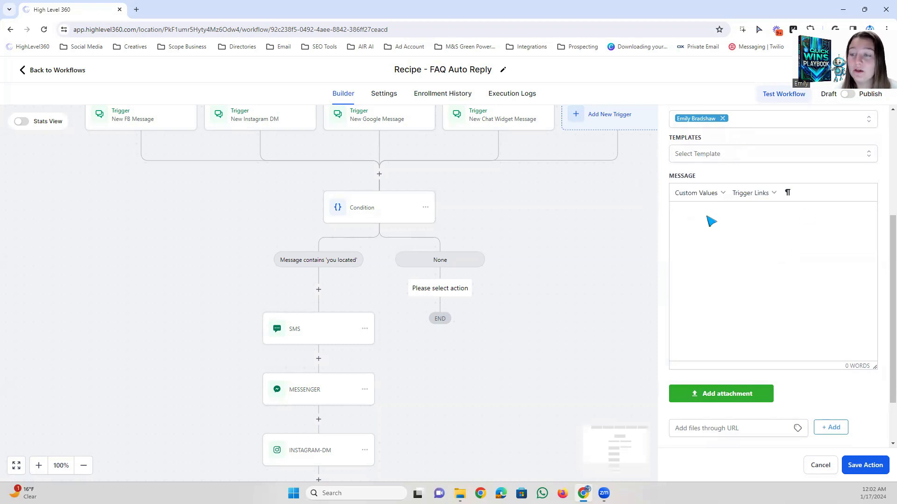
pyautogui.scroll(3, 710, 221)
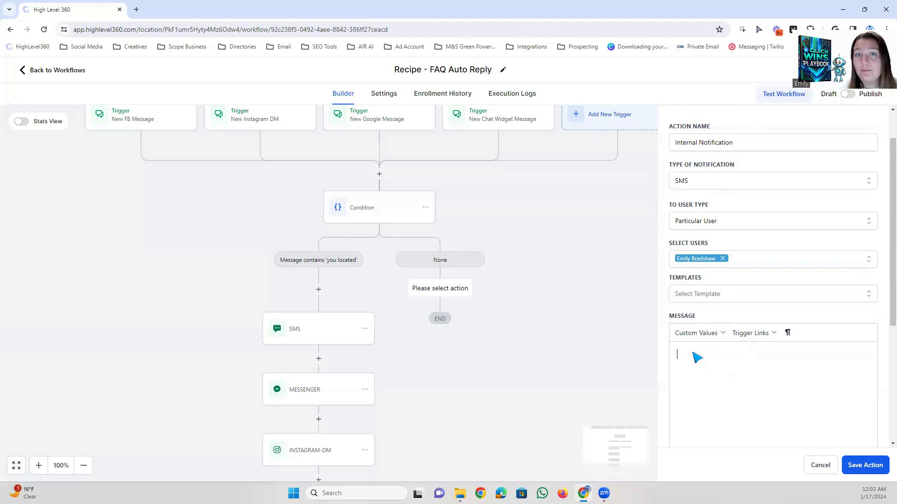
pyautogui.write('New Message From {{contact.name}}. check inside the system for more details.')
pyautogui.scroll(-1, 701, 355)
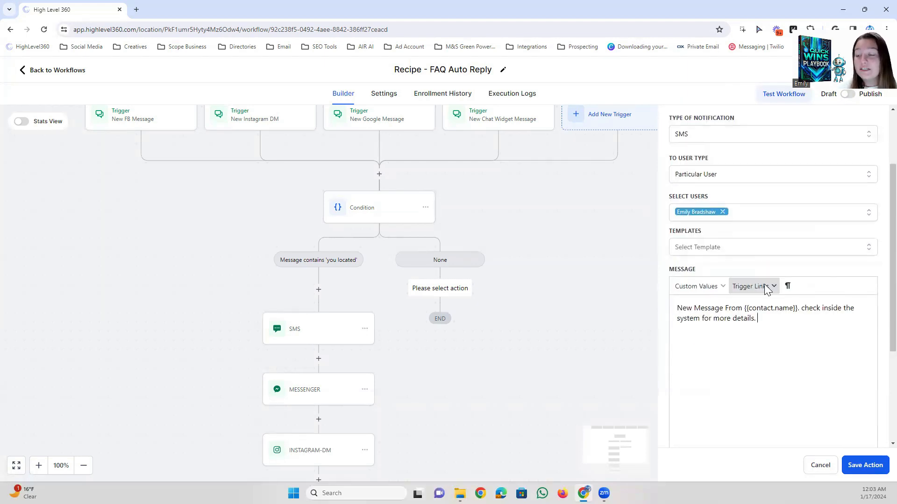
pyautogui.moveTo(762, 321); pyautogui.dragTo(677, 308)
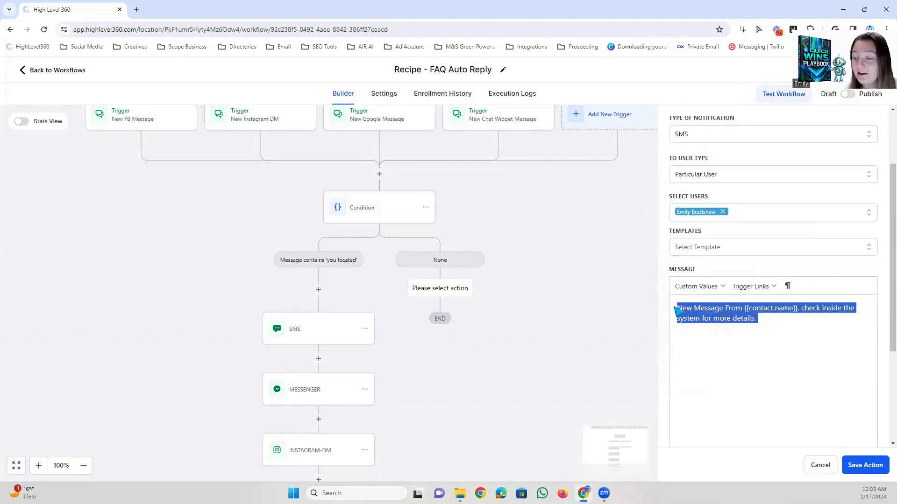
pyautogui.click(731, 319)
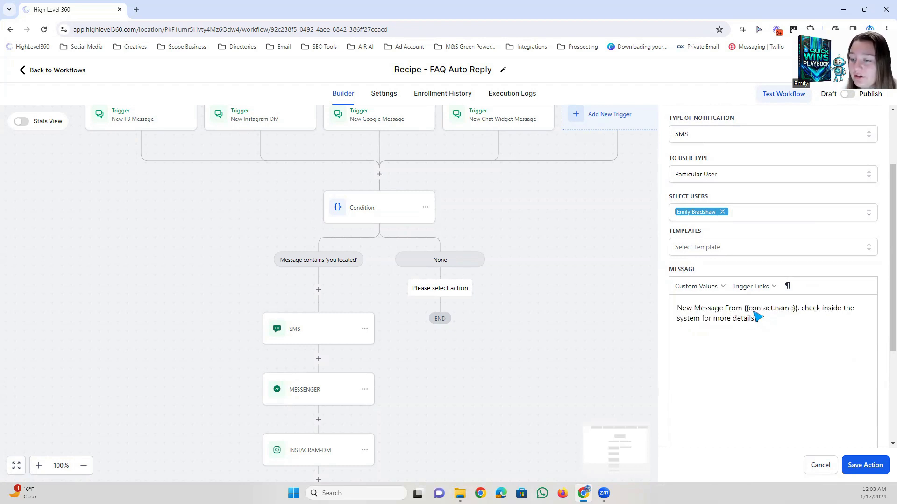
pyautogui.moveTo(745, 309); pyautogui.dragTo(799, 310)
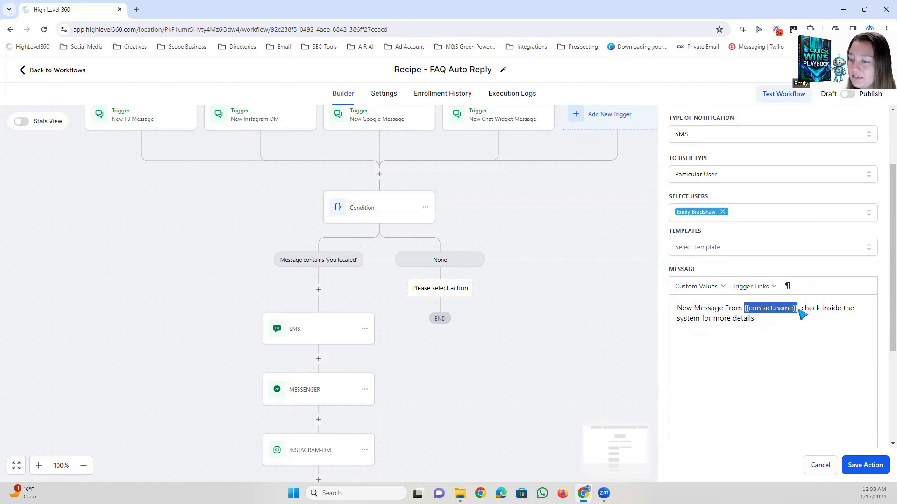
pyautogui.click(800, 312)
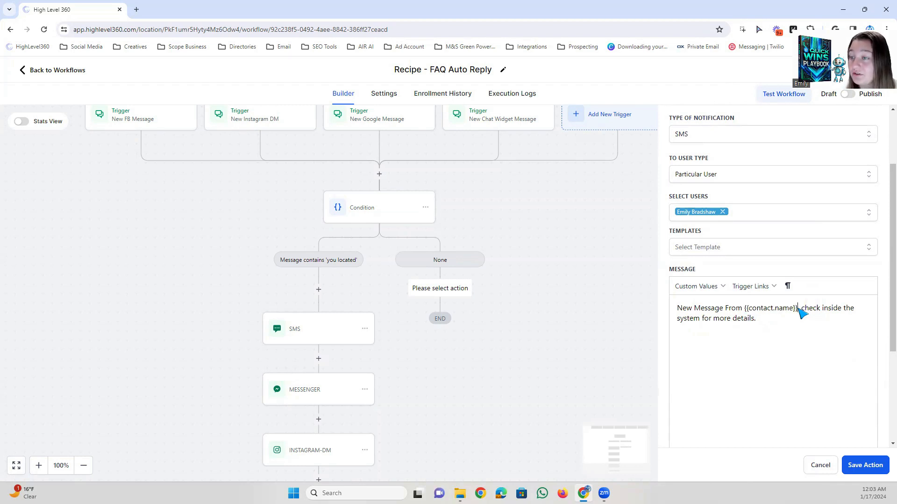
# Add a separate line "Message:" below the notification text, followed by the Message Body custom value.
pyautogui.click(761, 322)
pyautogui.press('Return')
pyautogui.press('Return')
pyautogui.write('Message:')
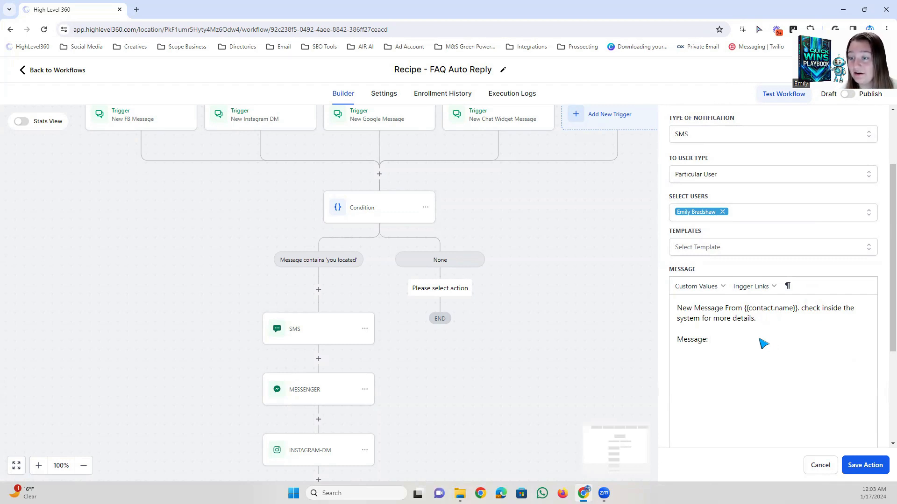
pyautogui.click(711, 286)
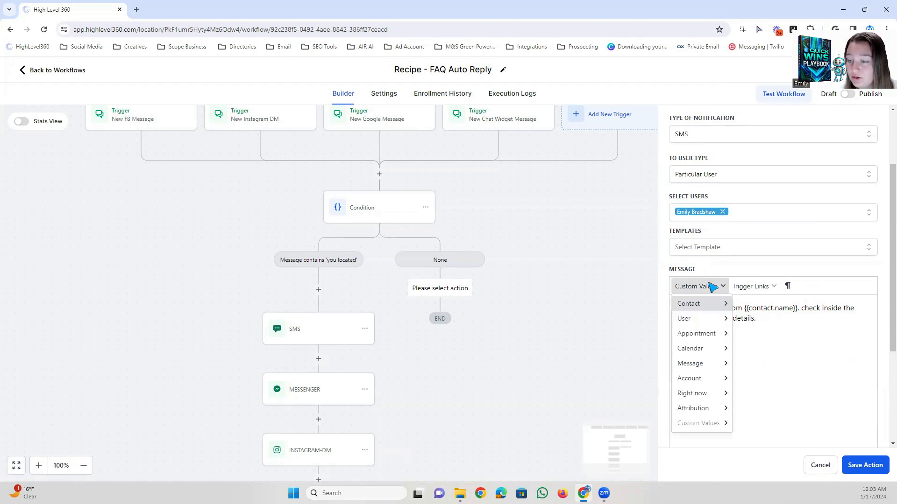
pyautogui.moveTo(691, 365)
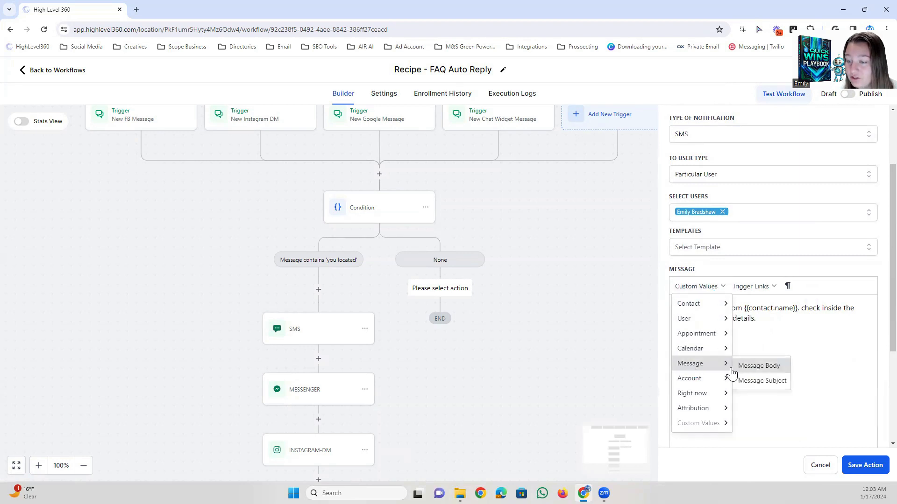
pyautogui.click(760, 369)
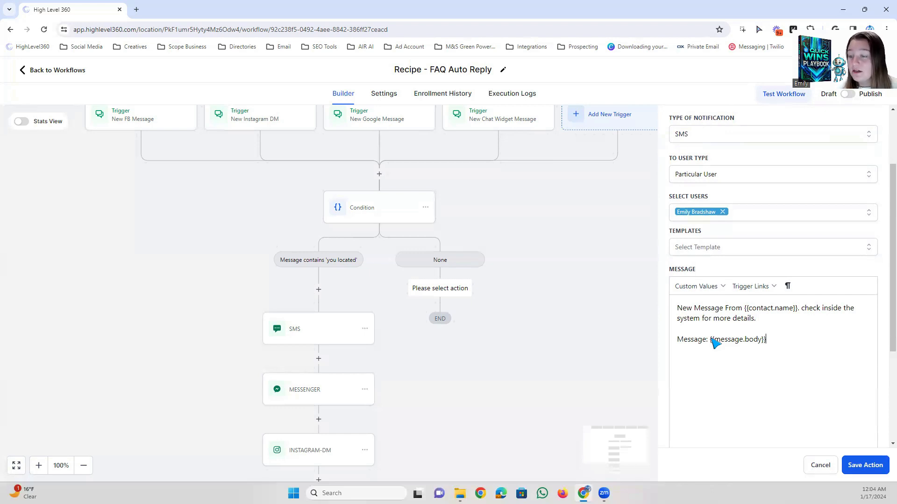
# Delete the "Message: {{message.body}}" line from the notification message and save the action.
pyautogui.moveTo(773, 344); pyautogui.dragTo(657, 346)
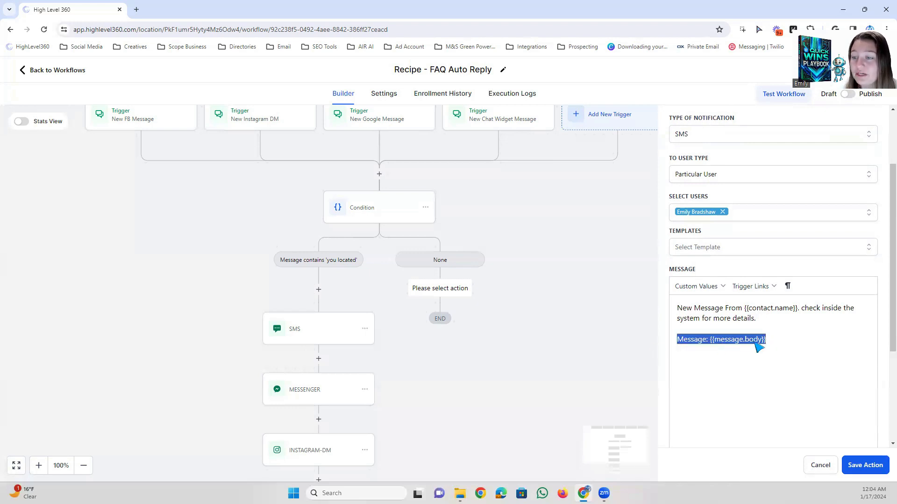
pyautogui.press('BackSpace')
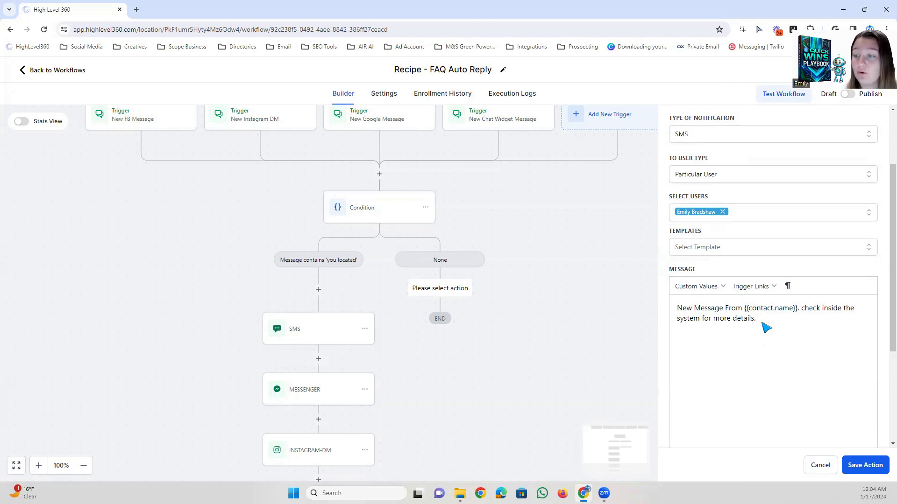
pyautogui.click(855, 465)
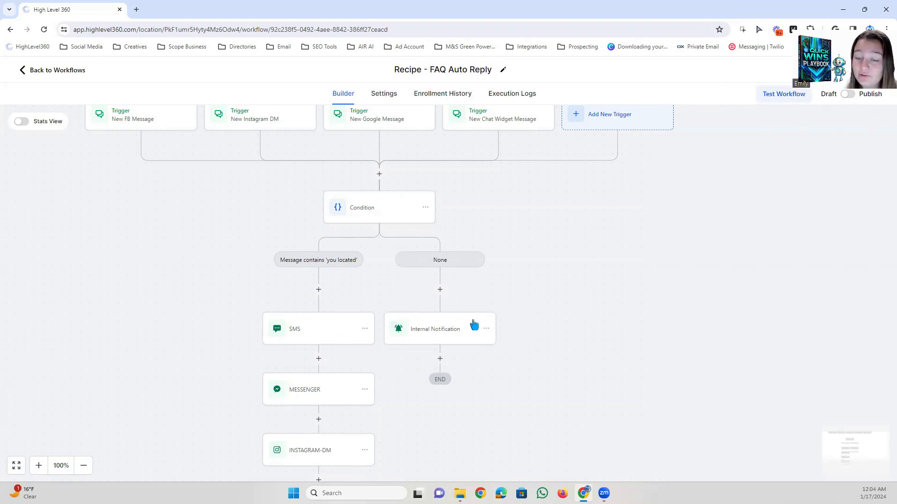
# Check the recipient user type options of the saved internal notification, leaving it without changes.
pyautogui.click(440, 333)
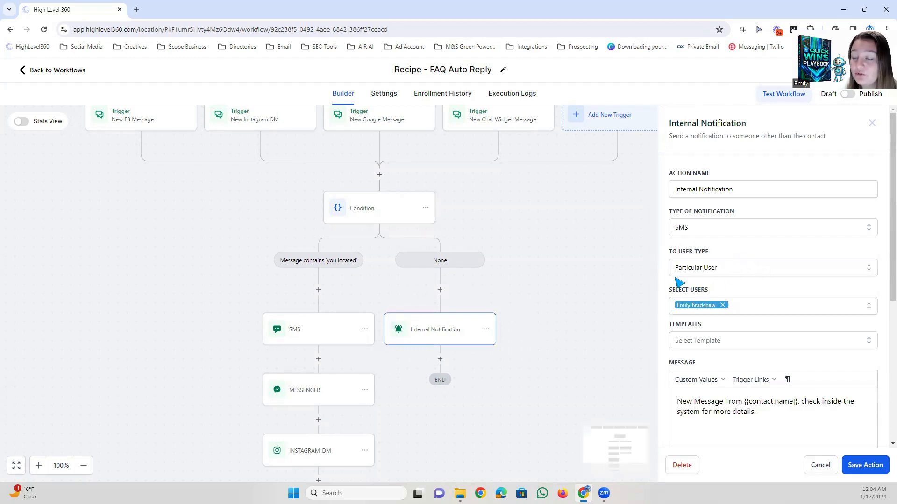
pyautogui.click(703, 274)
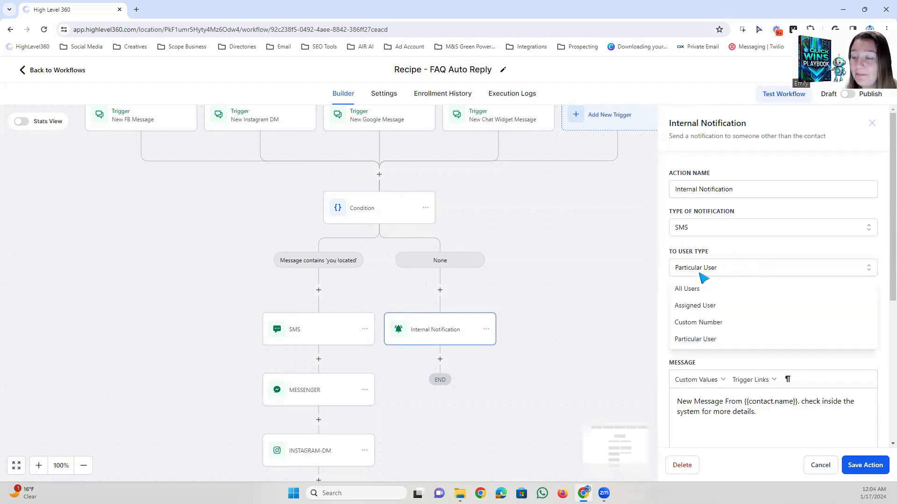
pyautogui.click(875, 129)
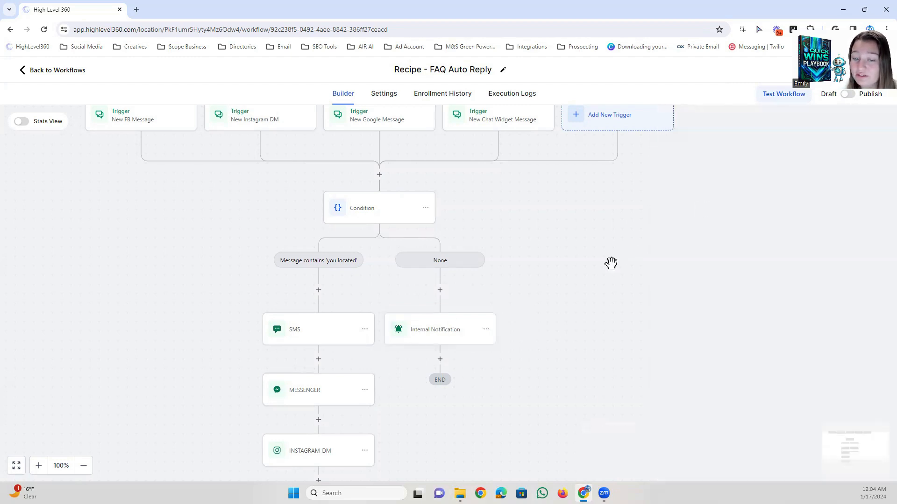
# Add an Assign To User action before the internal notification, choosing the account's user and applying it only to unassigned contacts.
pyautogui.click(439, 290)
pyautogui.write('assi')
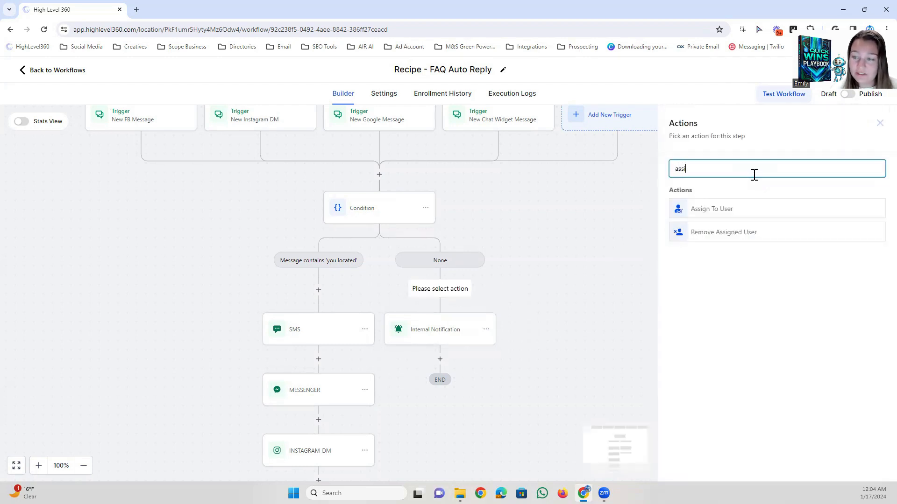
pyautogui.click(702, 209)
pyautogui.click(701, 239)
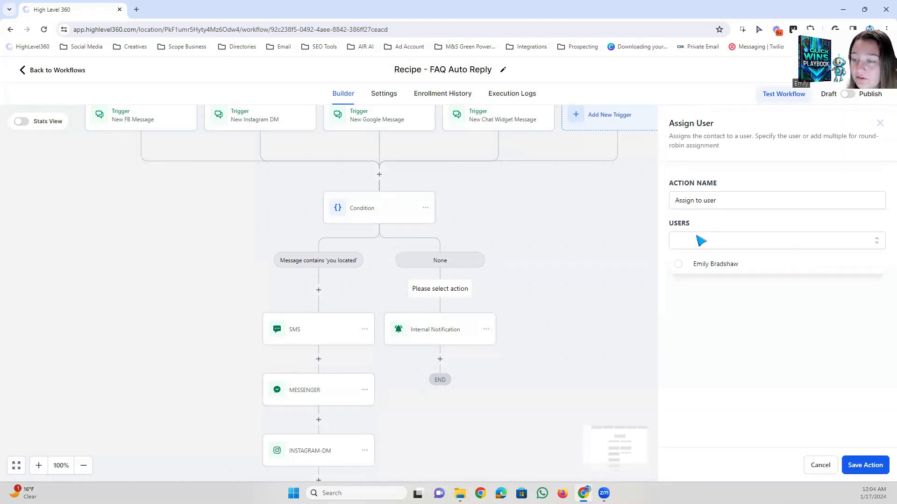
pyautogui.click(674, 265)
pyautogui.click(741, 295)
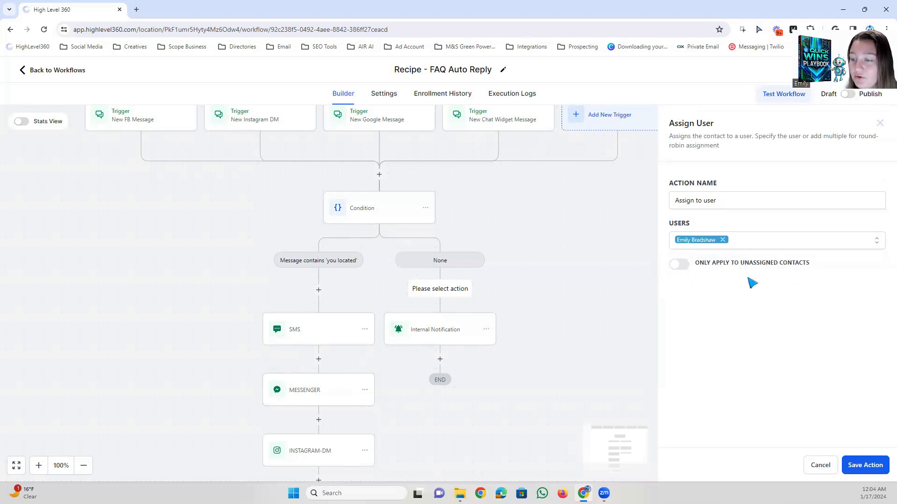
pyautogui.click(681, 270)
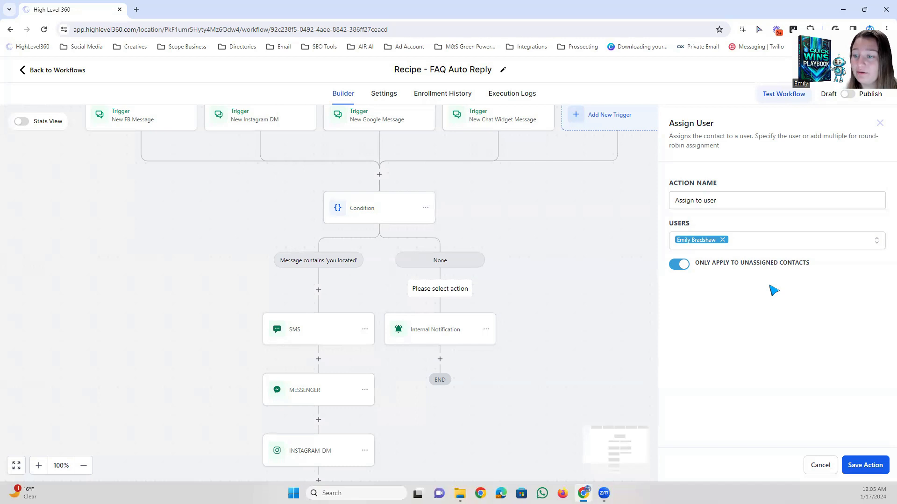
pyautogui.click(852, 464)
# Set the internal notification's recipient user type to Assigned User and save the action.
pyautogui.scroll(-2, 607, 299)
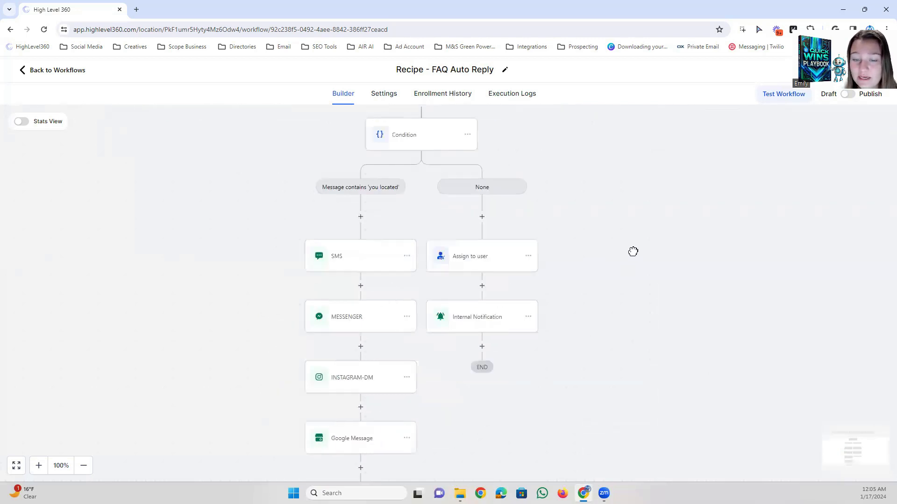
pyautogui.click(509, 308)
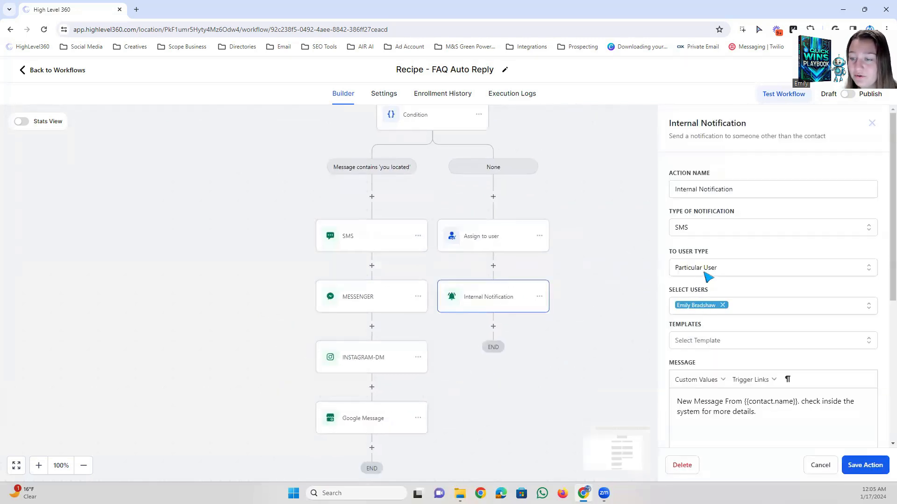
pyautogui.click(708, 277)
pyautogui.click(688, 309)
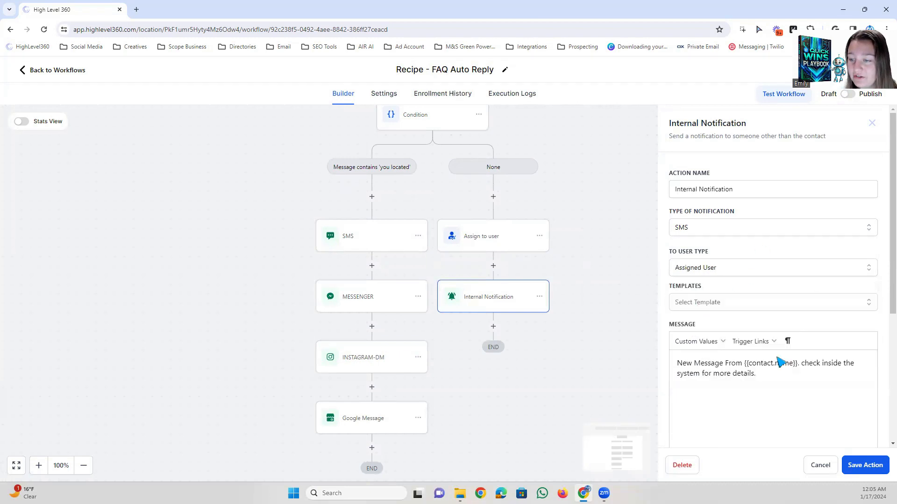
pyautogui.click(861, 465)
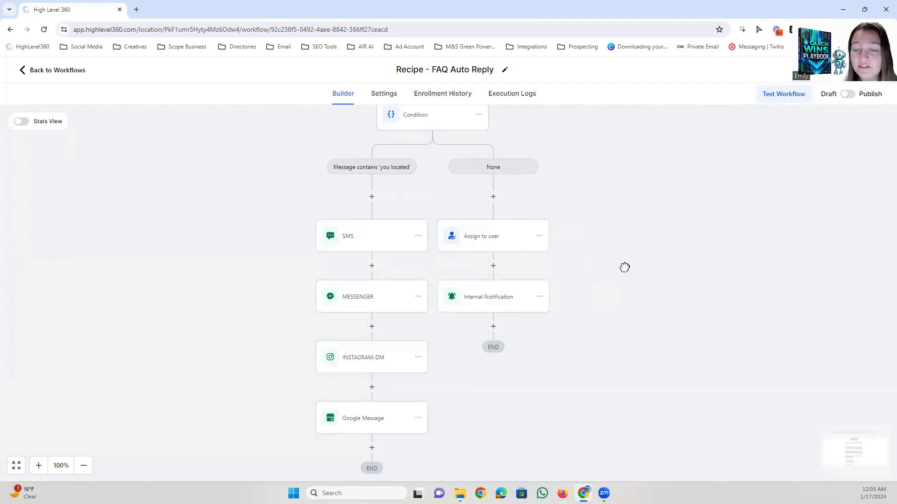
pyautogui.moveTo(624, 268); pyautogui.dragTo(690, 268)
pyautogui.scroll(4, 701, 269)
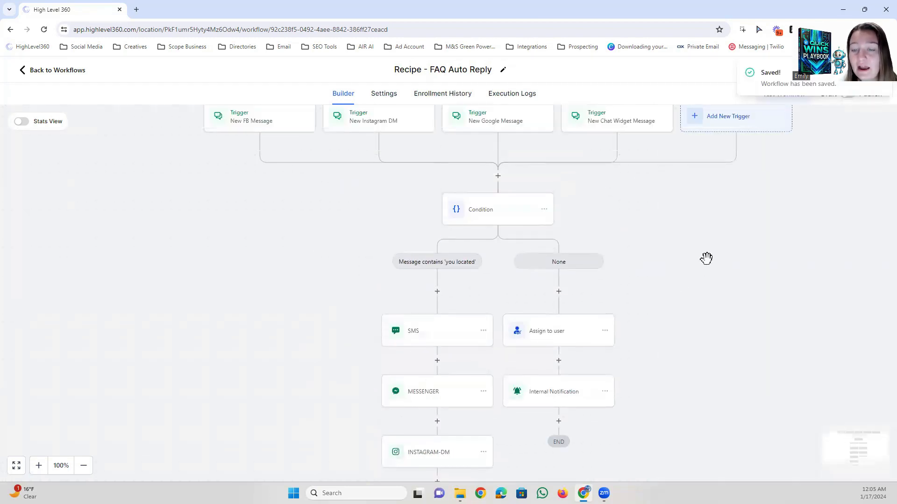
pyautogui.scroll(-1, 654, 269)
pyautogui.scroll(3, 657, 262)
pyautogui.scroll(-3, 659, 268)
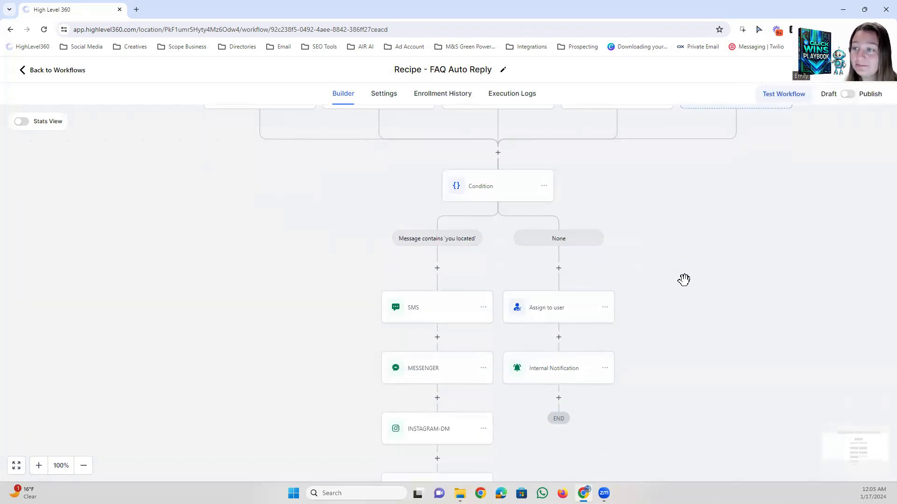
pyautogui.moveTo(644, 243); pyautogui.dragTo(614, 242)
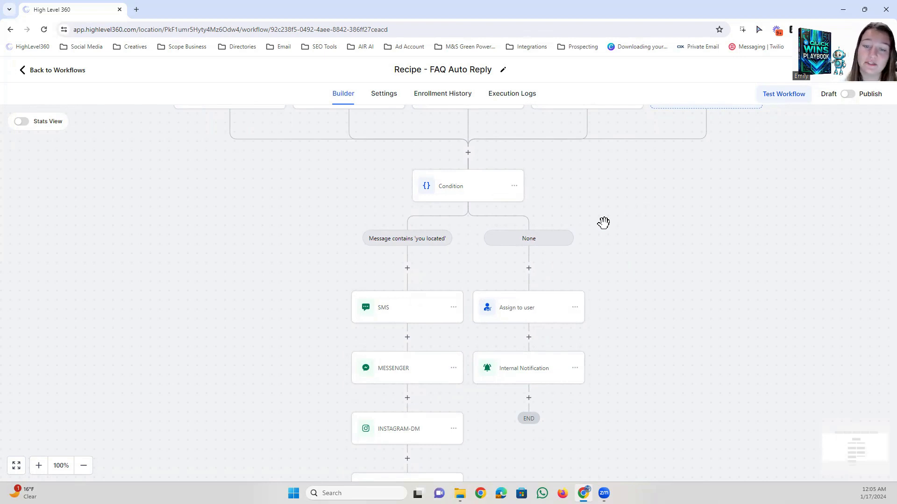
pyautogui.moveTo(626, 227); pyautogui.dragTo(590, 213)
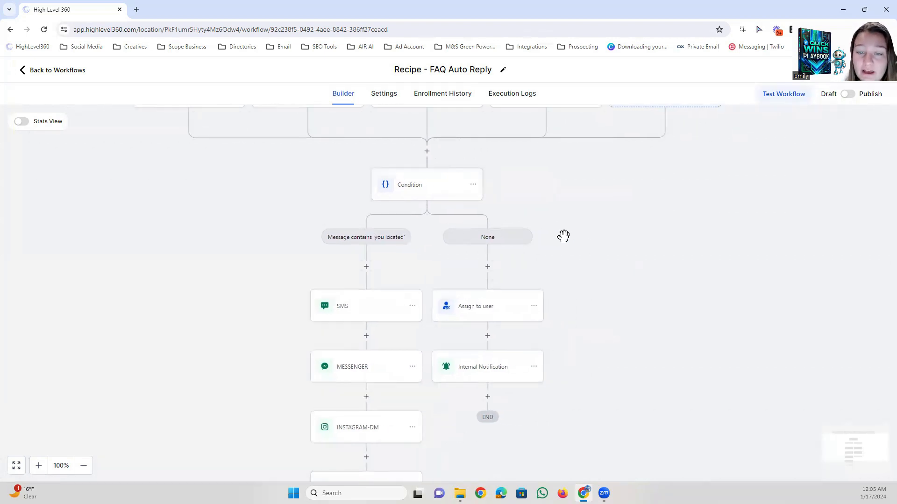
# Add a branch named Message contains "are you open" to the Condition, matching replied messages that contain "are you open".
pyautogui.click(415, 188)
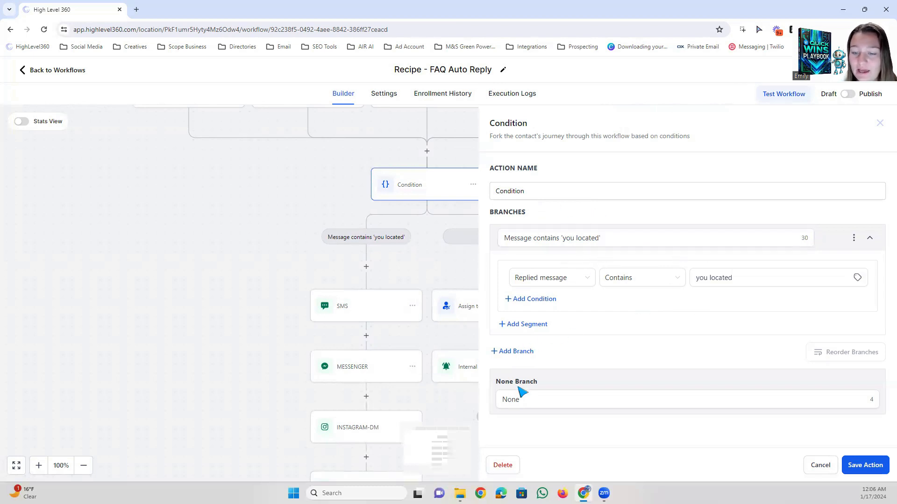
pyautogui.click(517, 352)
pyautogui.click(556, 359)
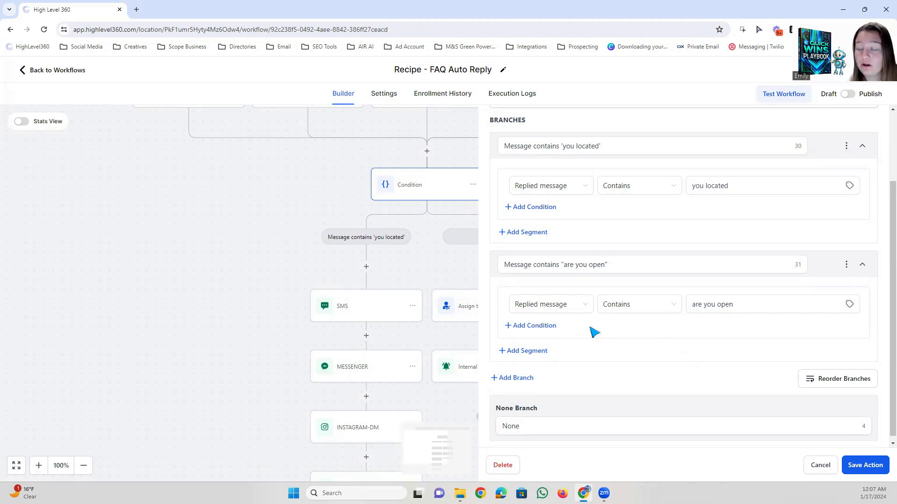
# Add a second condition row to the "are you open" branch and join it with OR.
pyautogui.click(524, 330)
pyautogui.scroll(-2, 570, 326)
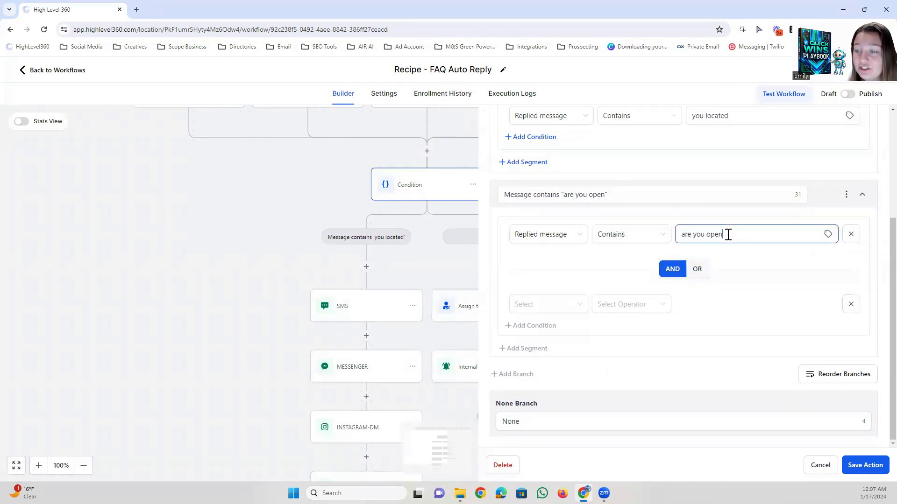
pyautogui.moveTo(728, 235); pyautogui.dragTo(651, 235)
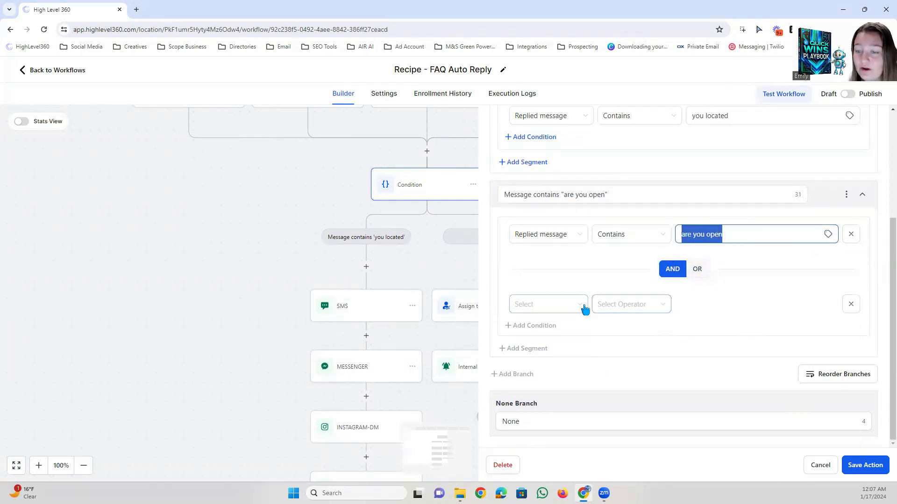
pyautogui.click(585, 309)
pyautogui.click(695, 299)
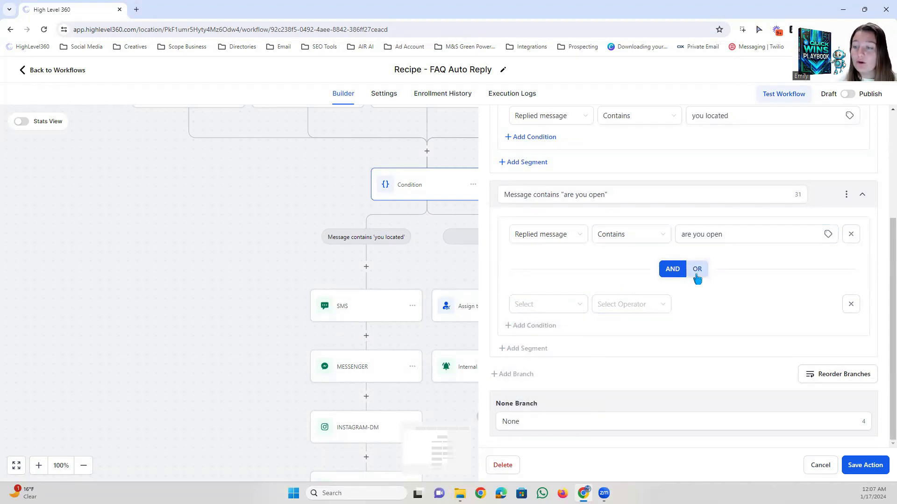
pyautogui.click(697, 274)
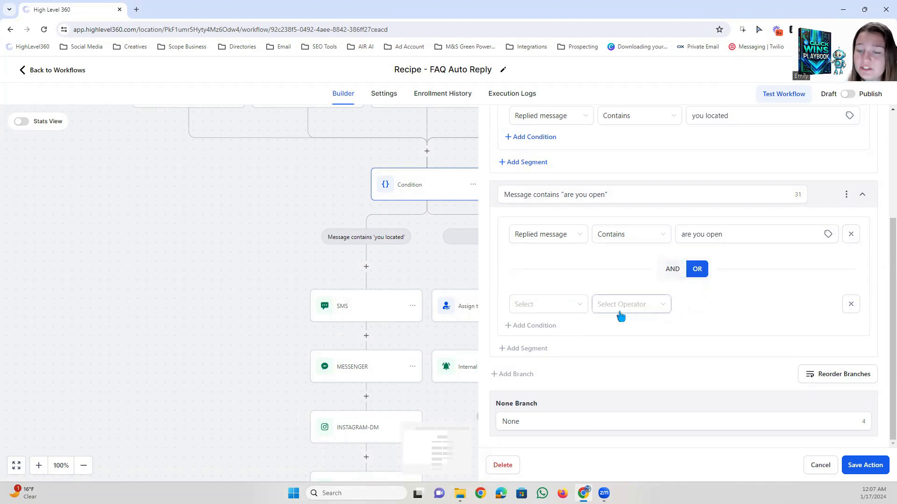
# Set the branch's second condition to Replied message Contains "are you closed".
pyautogui.click(564, 307)
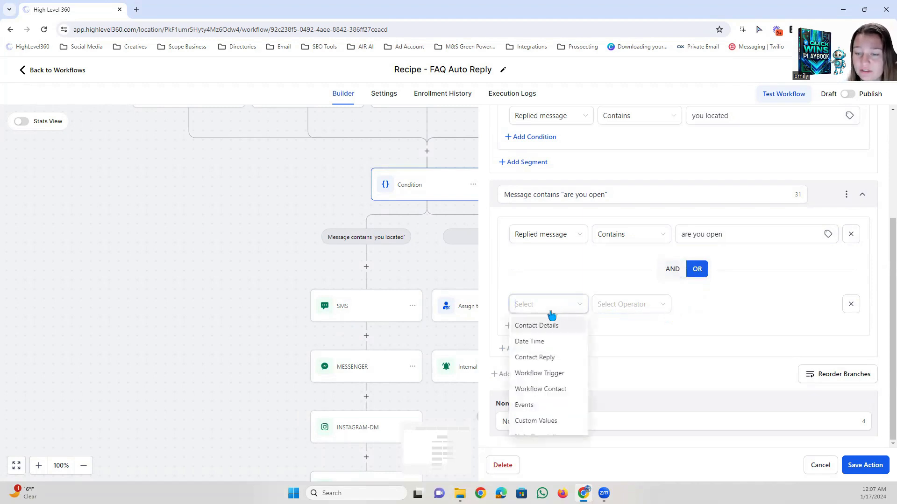
pyautogui.click(543, 358)
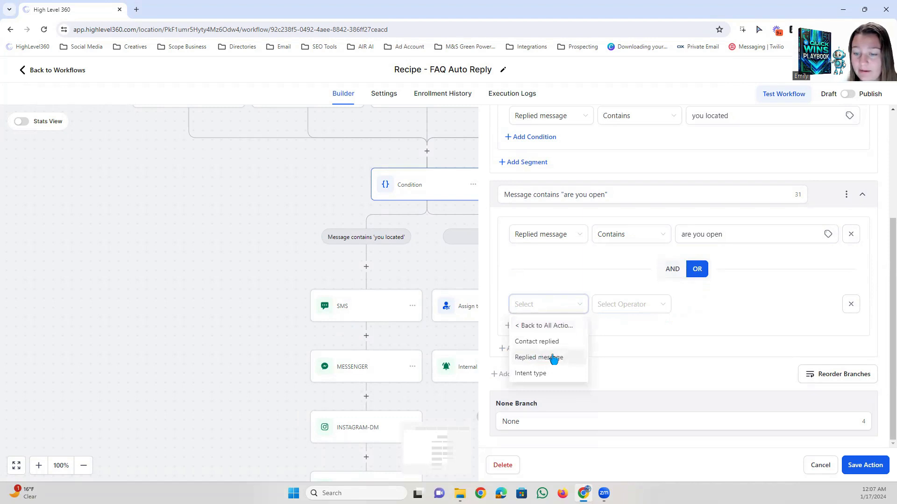
pyautogui.click(532, 358)
pyautogui.click(608, 312)
pyautogui.click(619, 356)
pyautogui.click(697, 304)
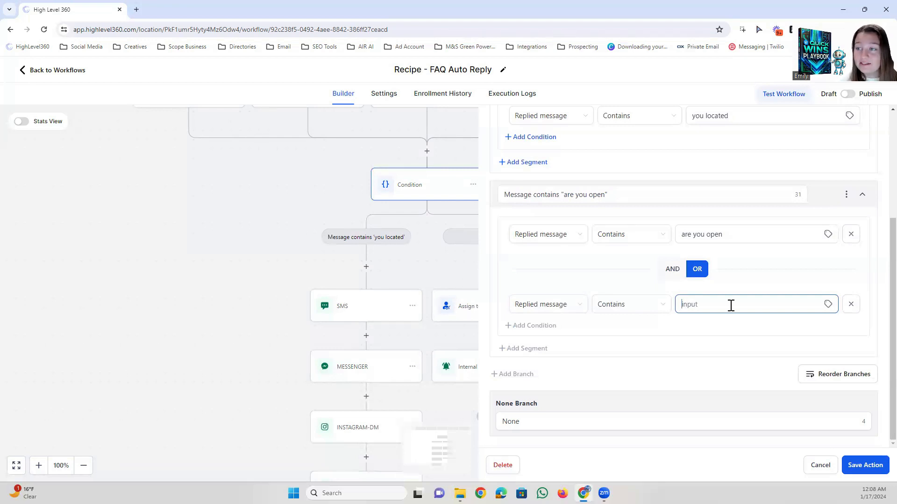
pyautogui.write('are you closed')
# Add a third OR condition, Replied message Contains "what are your hours", to the "are you open" branch and save the action.
pyautogui.click(510, 326)
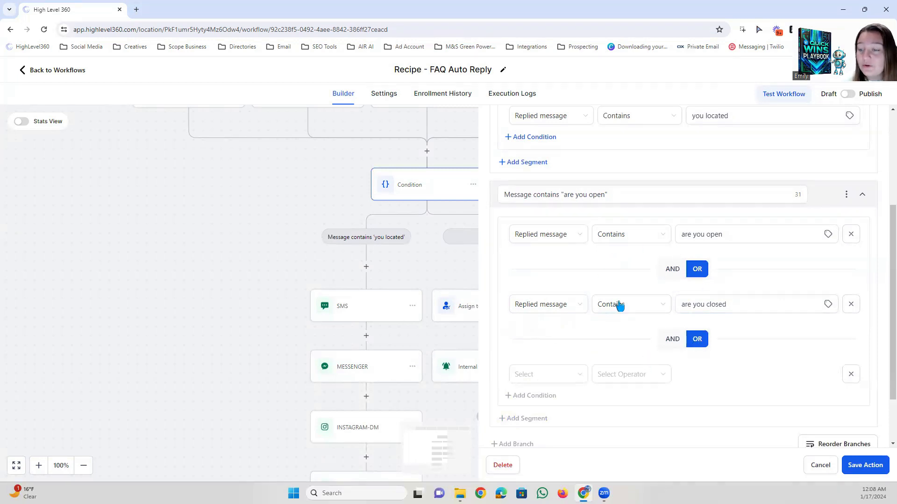
pyautogui.scroll(-2, 603, 313)
pyautogui.click(536, 306)
pyautogui.click(546, 359)
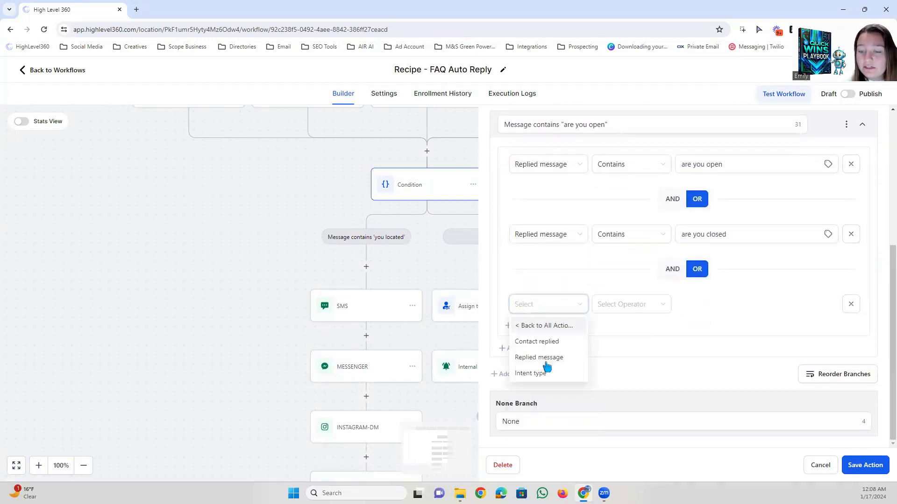
pyautogui.click(542, 357)
pyautogui.click(640, 306)
pyautogui.click(625, 358)
pyautogui.click(722, 304)
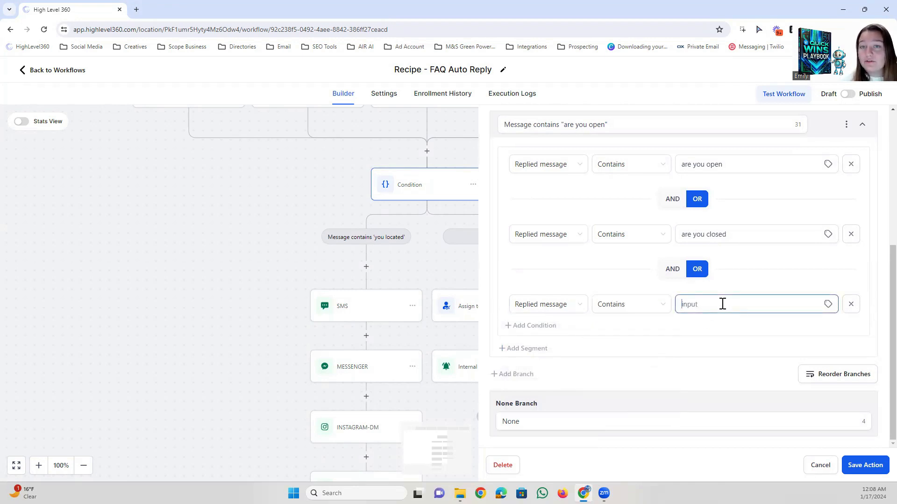
pyautogui.write('what are your hours')
pyautogui.click(735, 332)
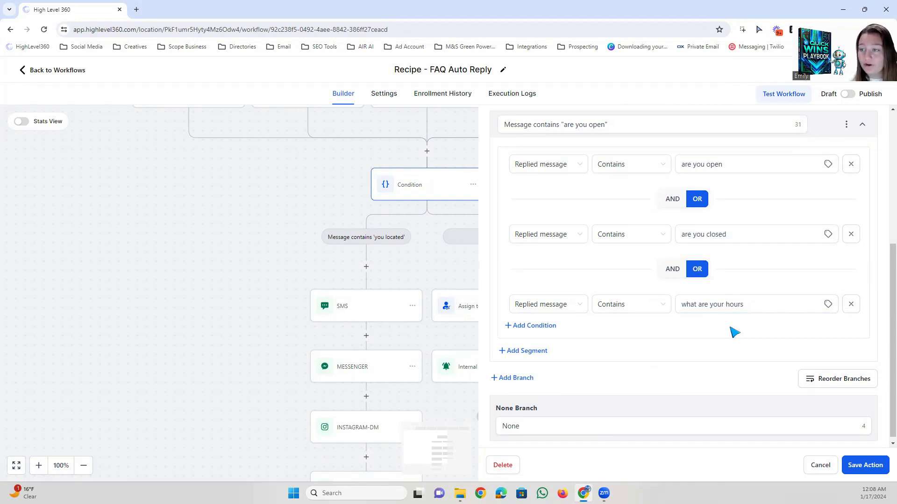
pyautogui.scroll(-1, 734, 332)
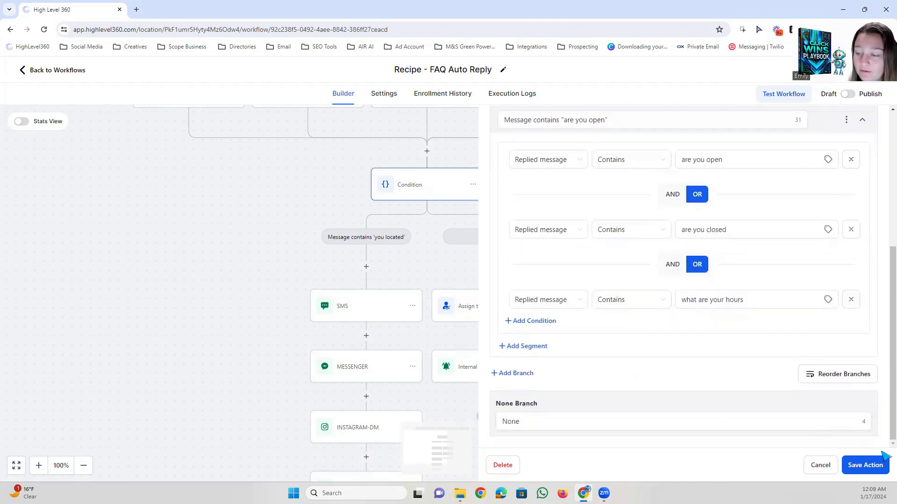
pyautogui.click(864, 465)
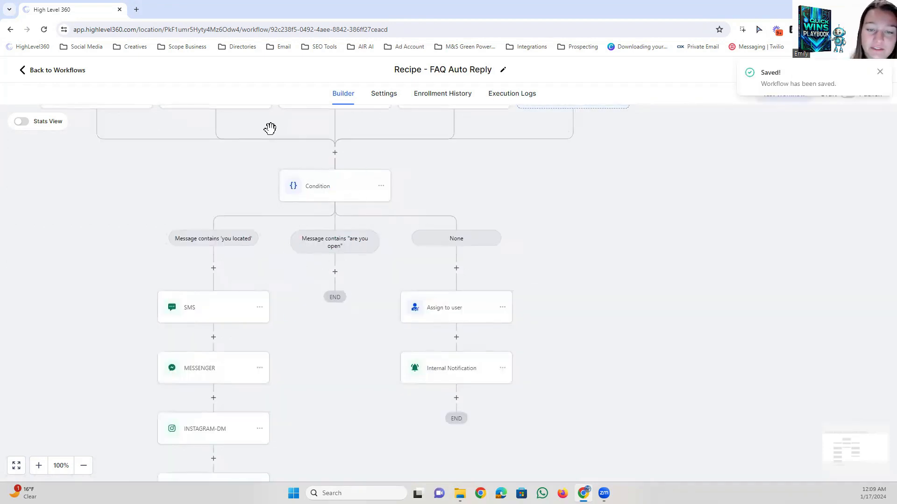
pyautogui.moveTo(366, 303); pyautogui.dragTo(375, 274)
pyautogui.moveTo(353, 318); pyautogui.dragTo(322, 269)
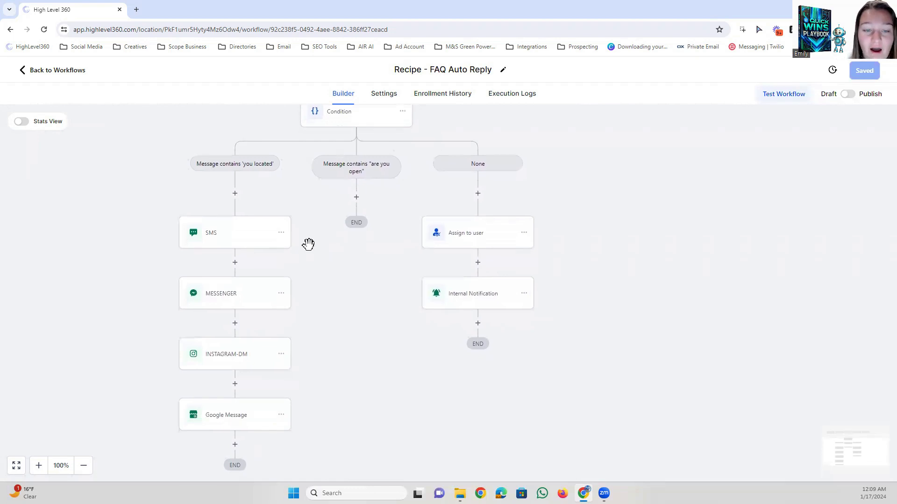
pyautogui.click(281, 233)
pyautogui.moveTo(303, 268)
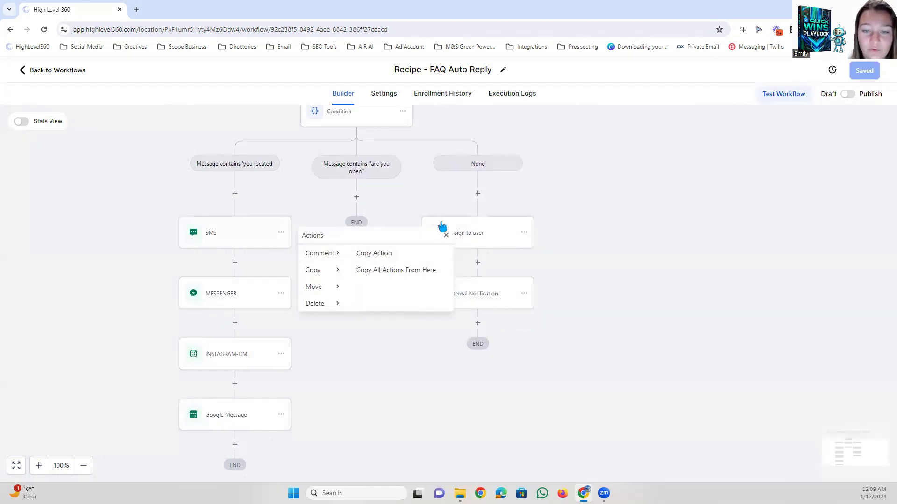
pyautogui.click(446, 236)
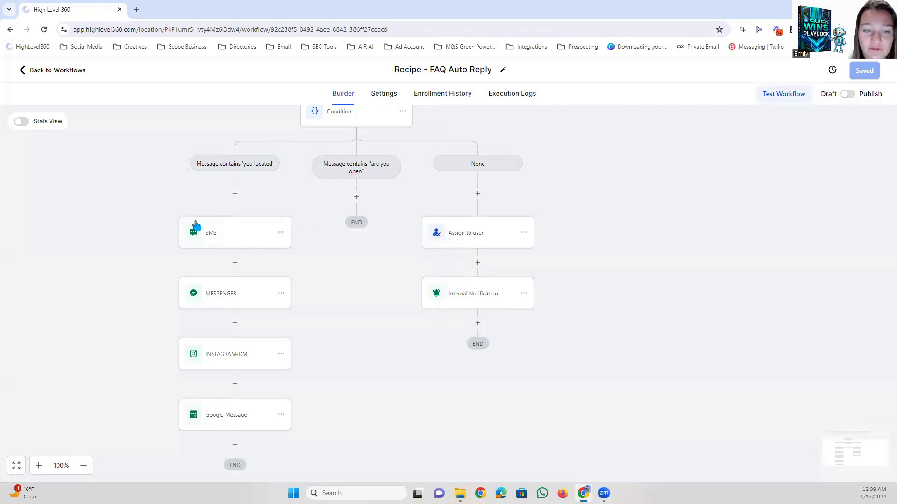
# Copy all actions from the "you located" branch's SMS onward into the "are you open" branch.
pyautogui.click(281, 233)
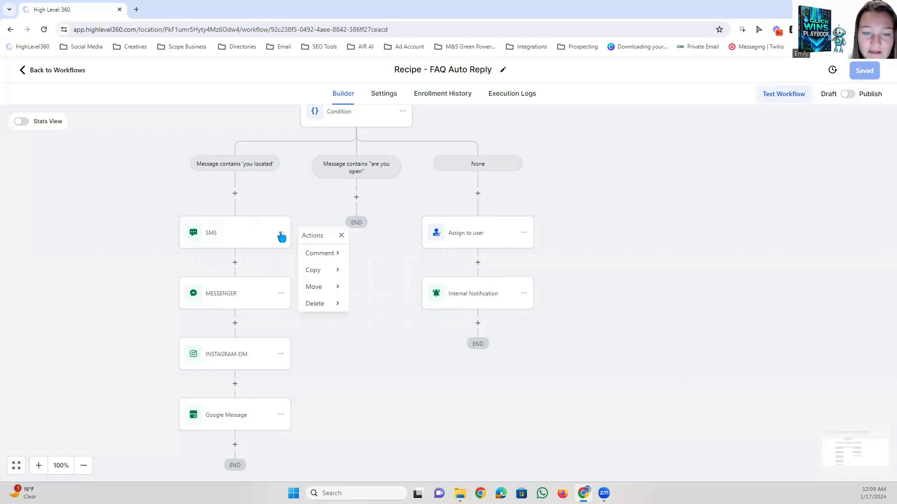
pyautogui.moveTo(323, 275)
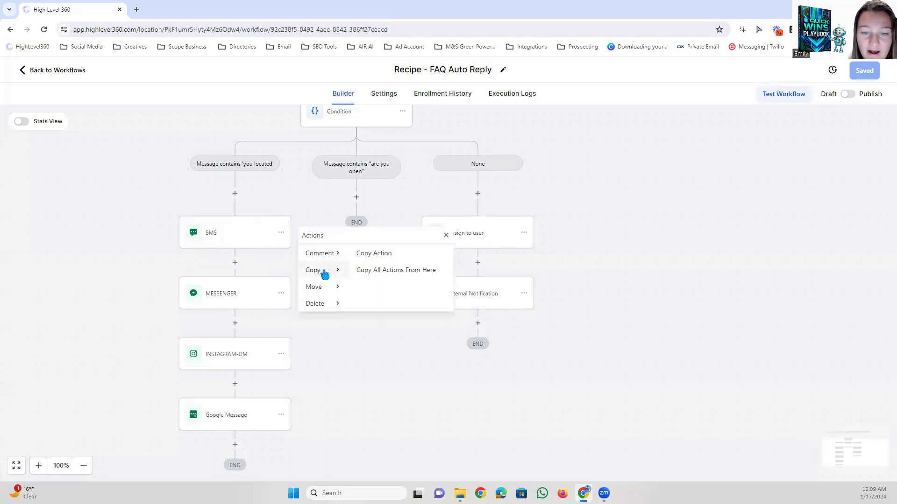
pyautogui.click(378, 271)
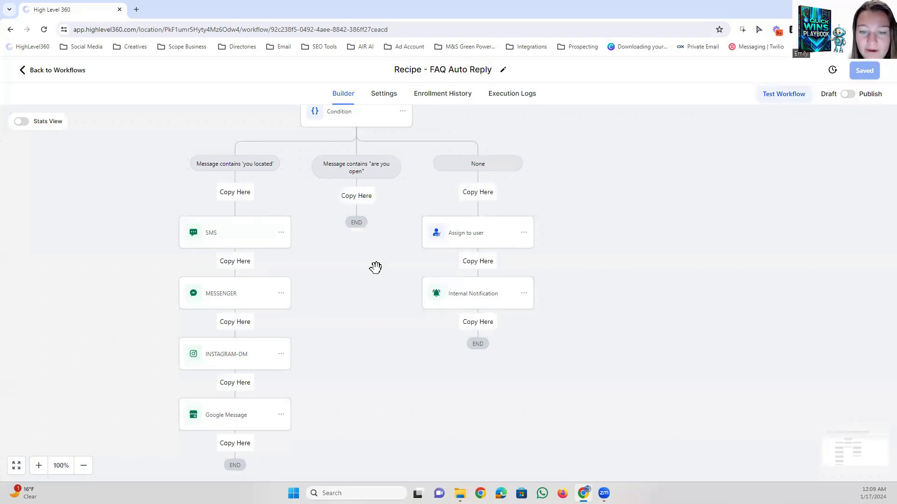
pyautogui.click(351, 196)
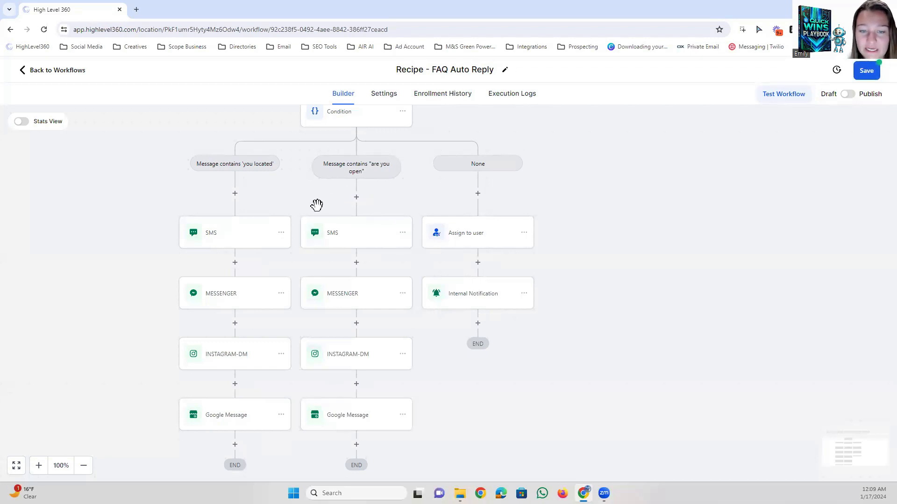
# Rewrite the "are you open" branch's SMS to give hours of 8:00 am to 5:00 pm Monday - Friday with a smiley, signed {{location.name}}.
pyautogui.click(350, 236)
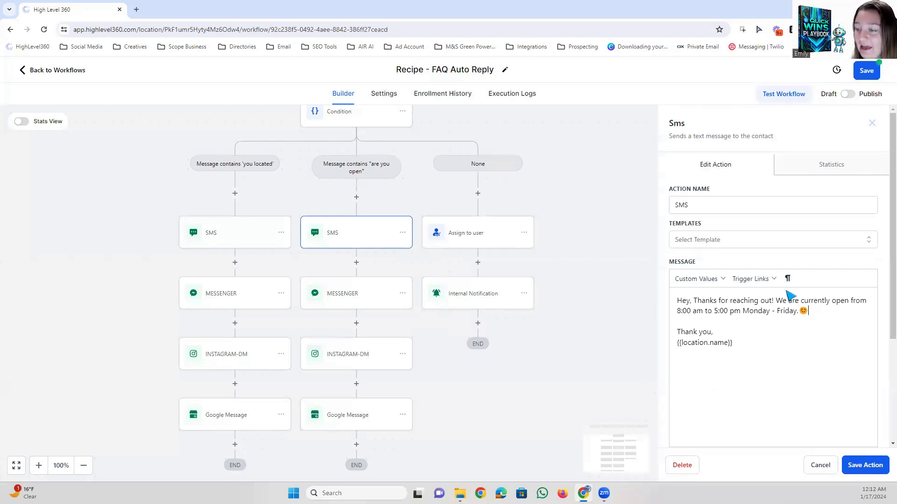
pyautogui.rightClick(823, 316)
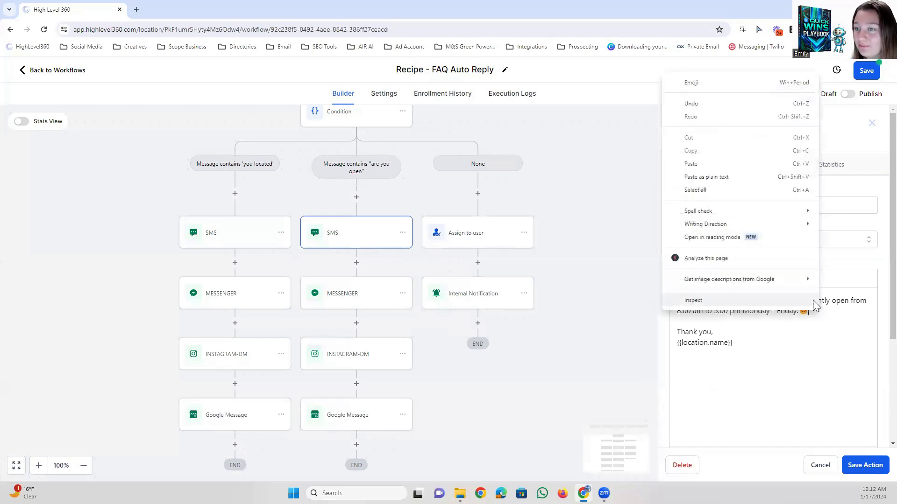
pyautogui.click(693, 90)
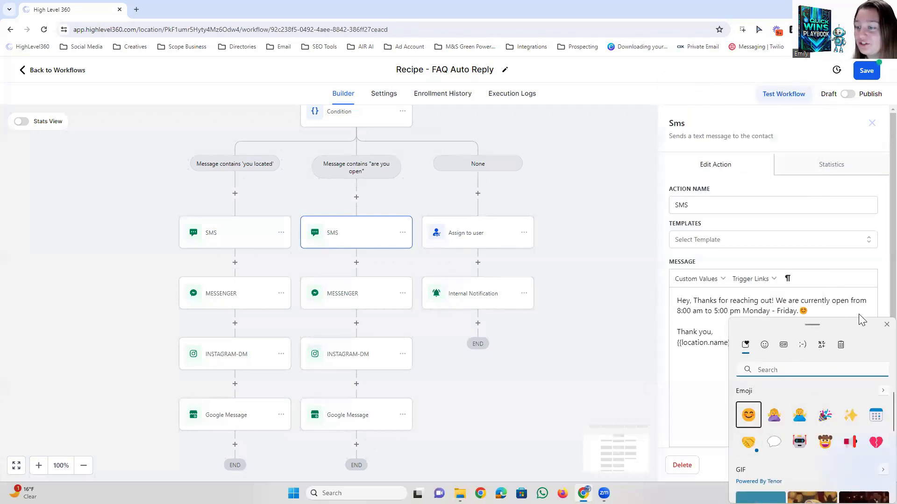
pyautogui.click(886, 325)
pyautogui.click(757, 344)
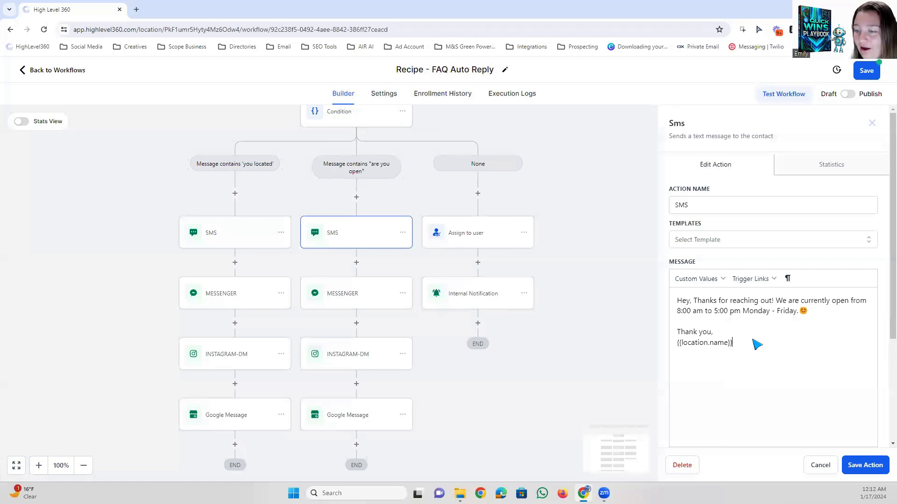
# Copy the entire opening-hours SMS message text and save the SMS action.
pyautogui.moveTo(757, 344); pyautogui.dragTo(679, 302)
pyautogui.rightClick(696, 305)
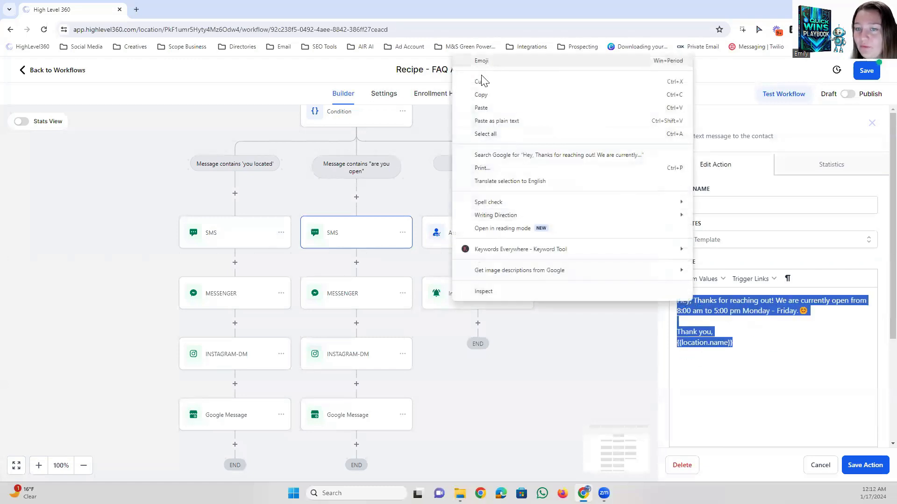
pyautogui.click(488, 99)
pyautogui.click(816, 351)
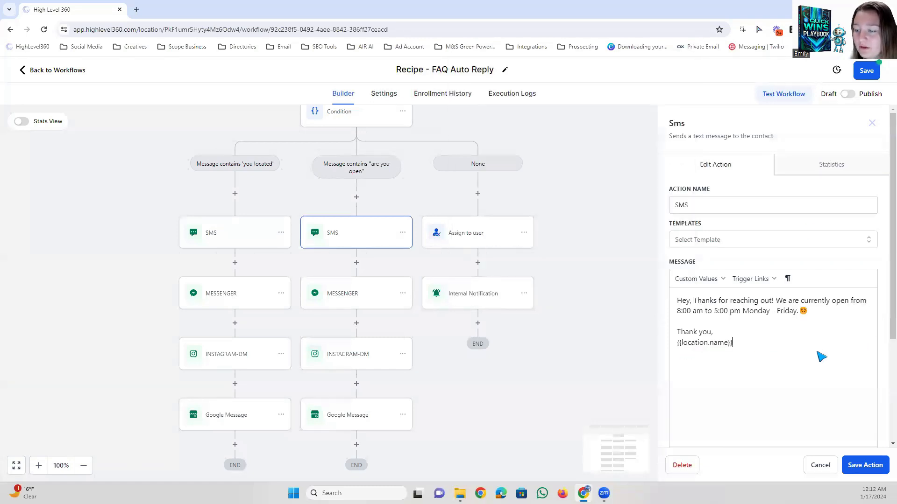
pyautogui.click(864, 466)
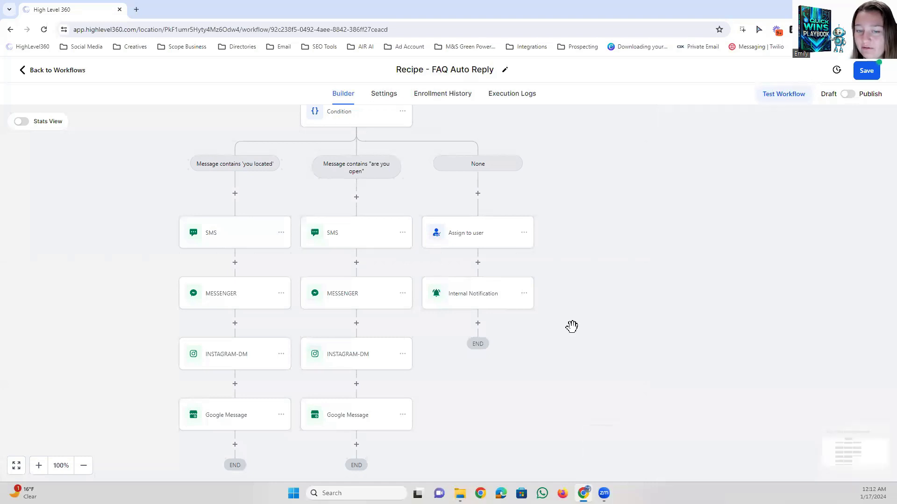
# Replace the "are you open" branch's Messenger message with the copied opening-hours text as plain text and save the action.
pyautogui.click(335, 300)
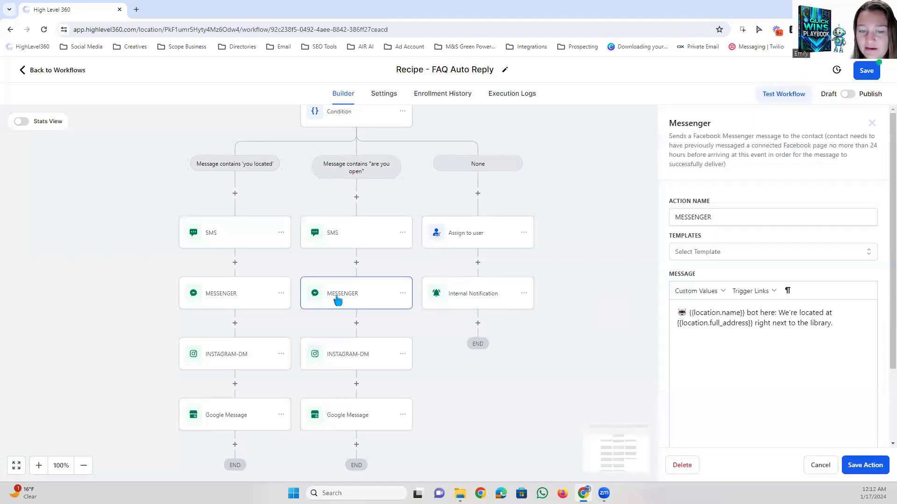
pyautogui.moveTo(840, 326); pyautogui.dragTo(685, 317)
pyautogui.rightClick(685, 317)
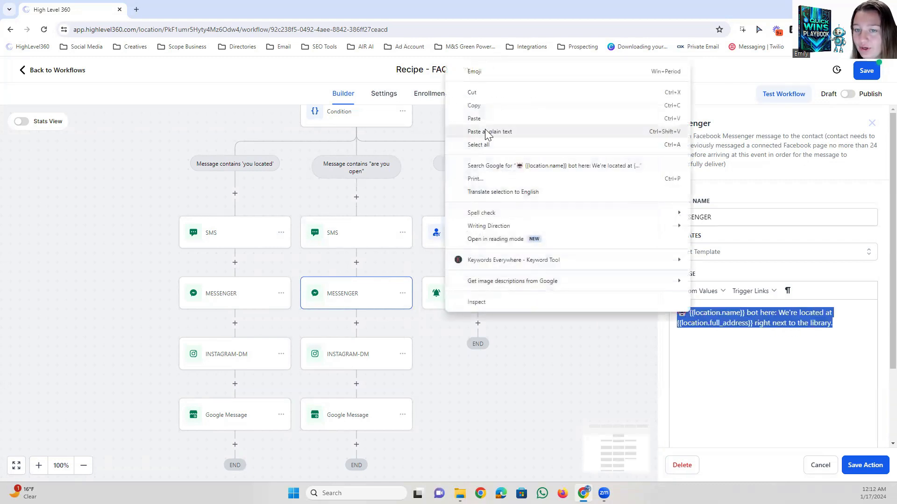
pyautogui.click(603, 131)
pyautogui.click(863, 465)
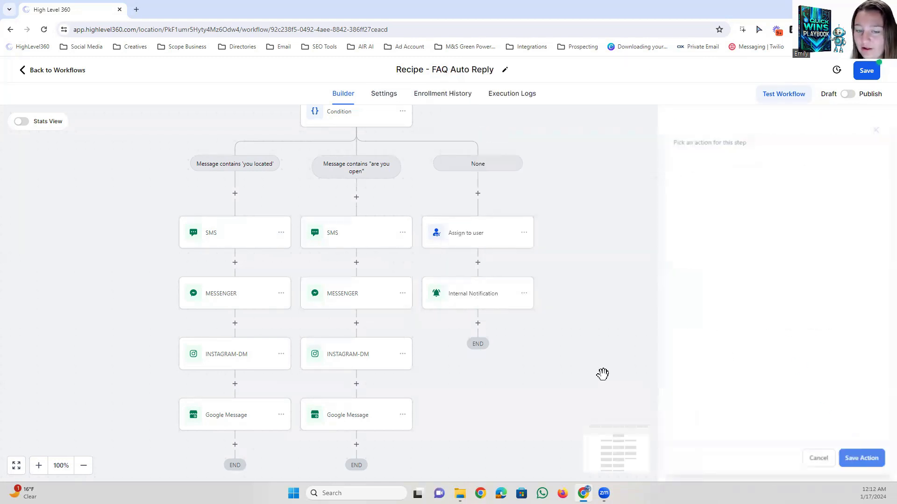
# Replace the "are you open" branch's Instagram DM message with the copied opening-hours text as plain text and save the action.
pyautogui.click(346, 359)
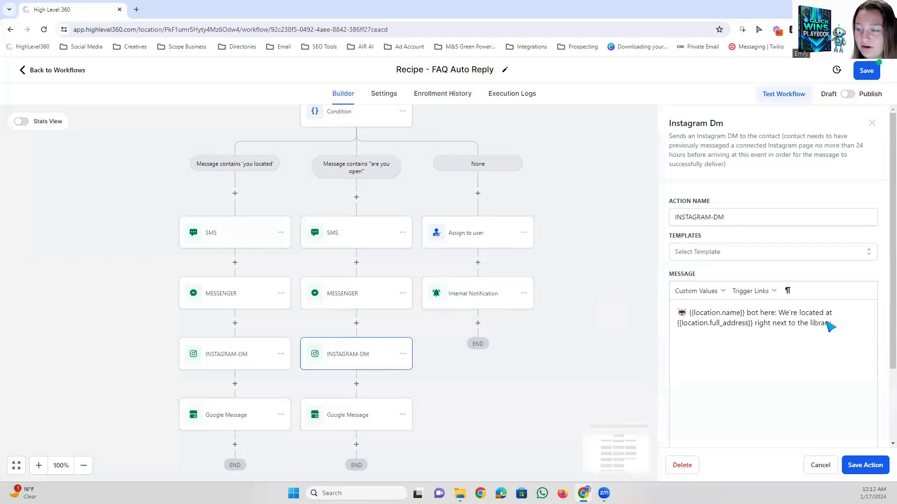
pyautogui.moveTo(841, 325); pyautogui.dragTo(679, 312)
pyautogui.rightClick(701, 327)
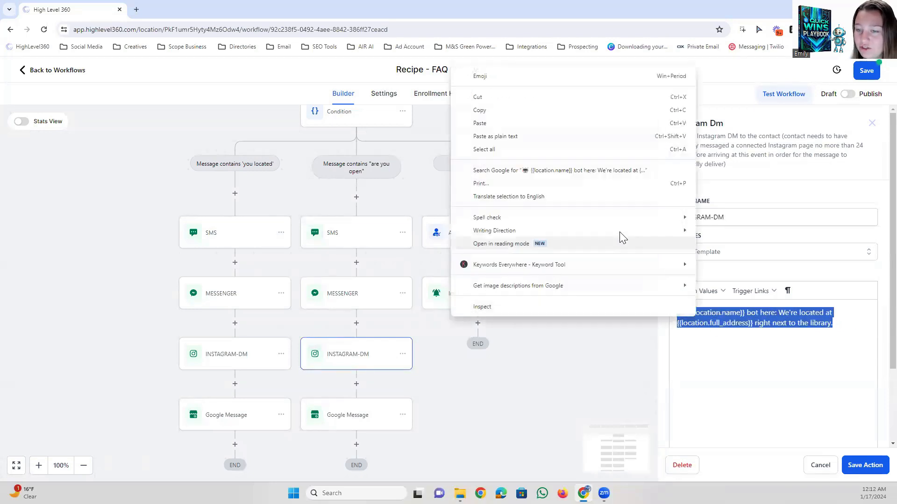
pyautogui.click(472, 139)
pyautogui.click(865, 465)
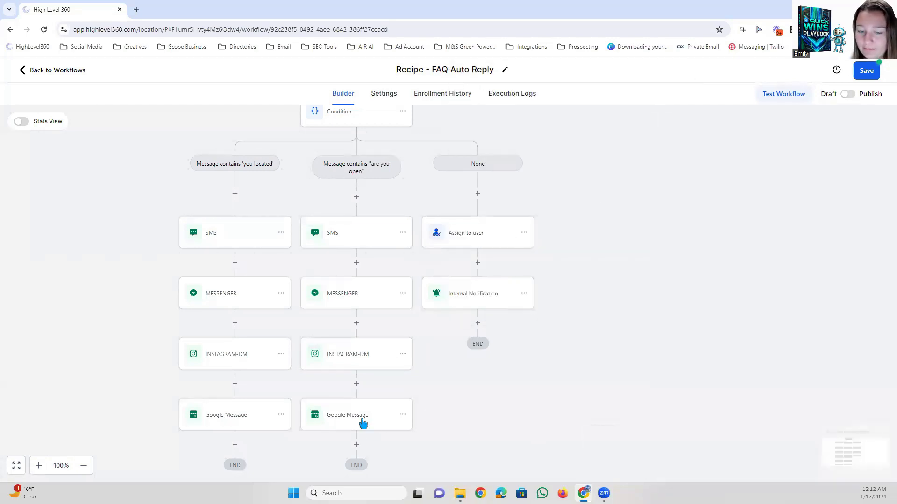
# Replace the "are you open" branch's Google Message text with the copied opening-hours text as plain text, then save the action and the workflow.
pyautogui.click(363, 421)
pyautogui.moveTo(833, 261); pyautogui.dragTo(668, 250)
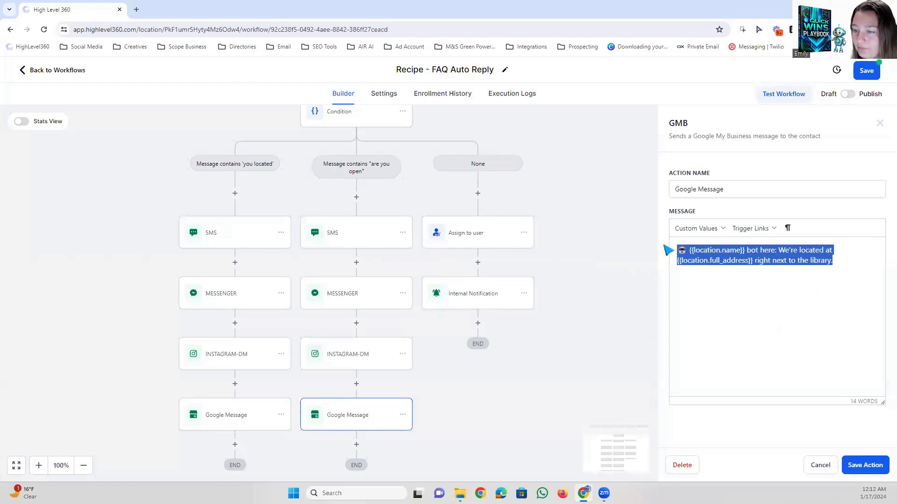
pyautogui.rightClick(701, 257)
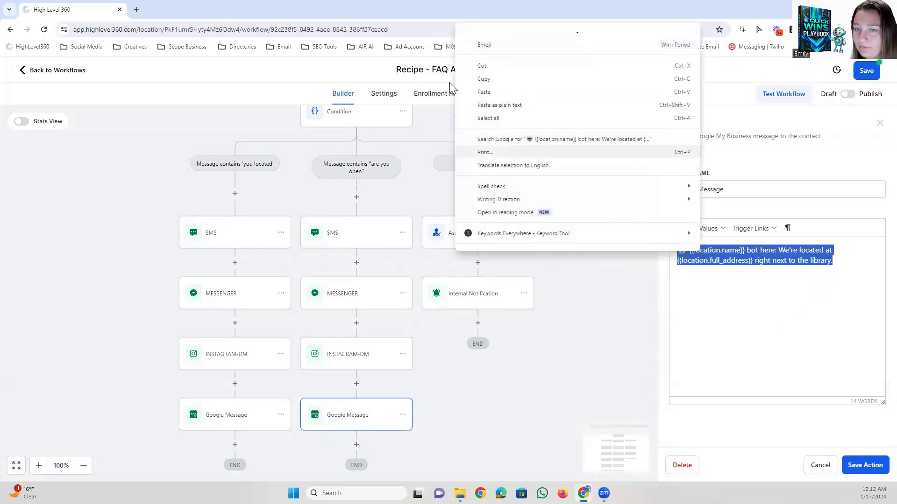
pyautogui.click(491, 105)
pyautogui.click(863, 467)
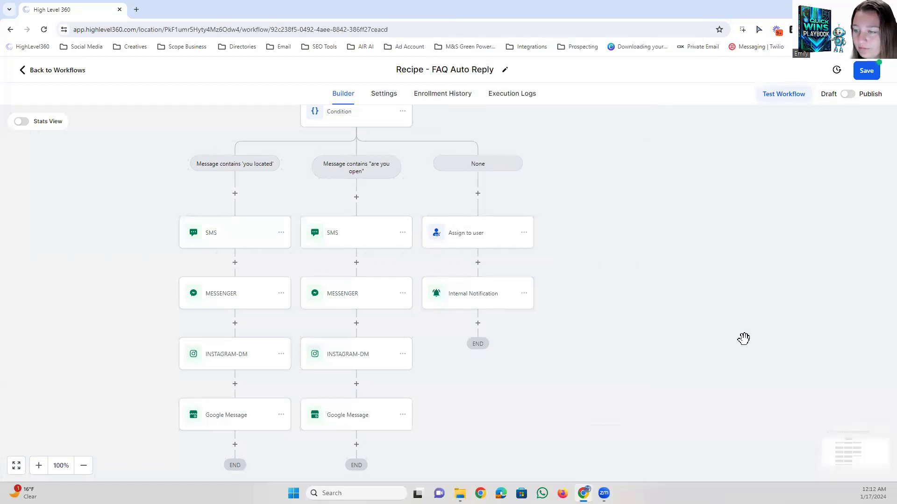
pyautogui.click(865, 72)
# Add a condition branch Message contains "what products/services do you offer?" with OR reply matches for what products/services do you offer and have, and save it.
pyautogui.moveTo(634, 241); pyautogui.dragTo(663, 318)
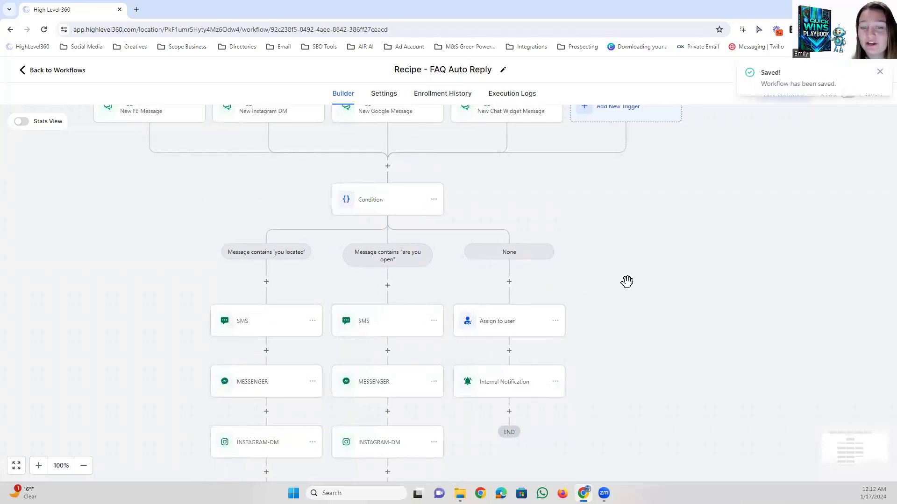
pyautogui.moveTo(623, 282); pyautogui.dragTo(624, 263)
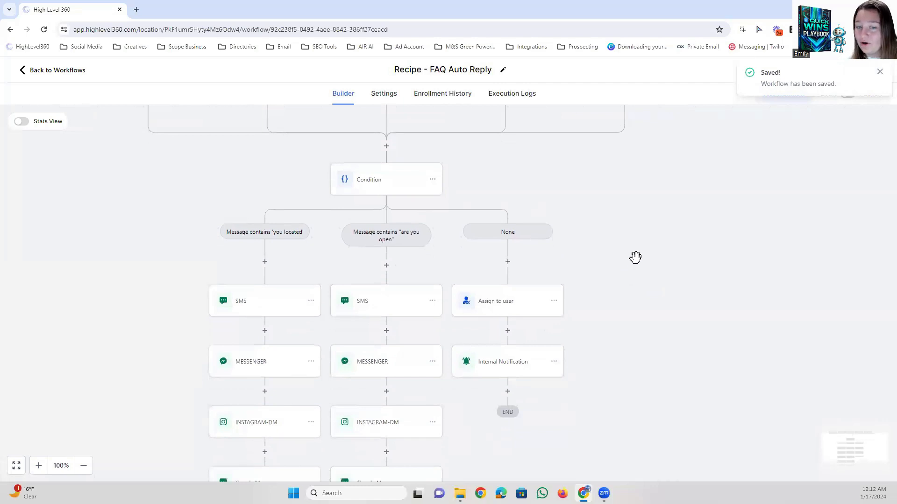
pyautogui.click(389, 182)
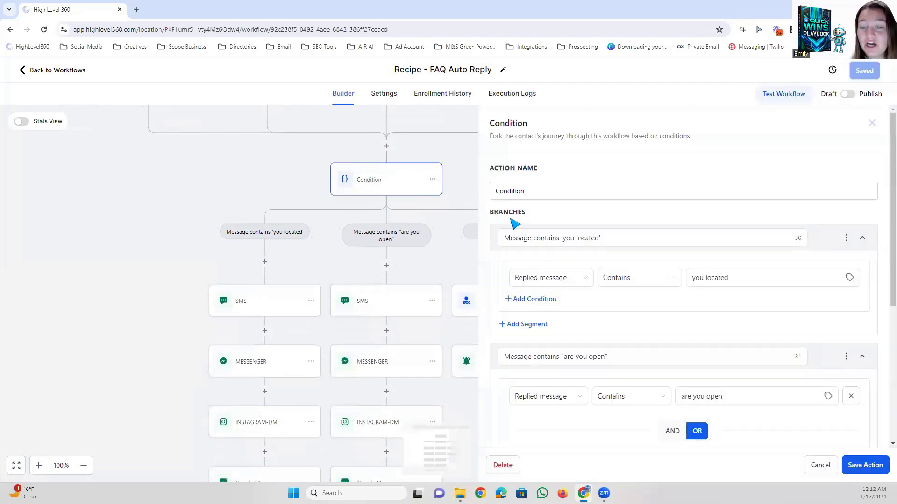
pyautogui.scroll(-5, 696, 309)
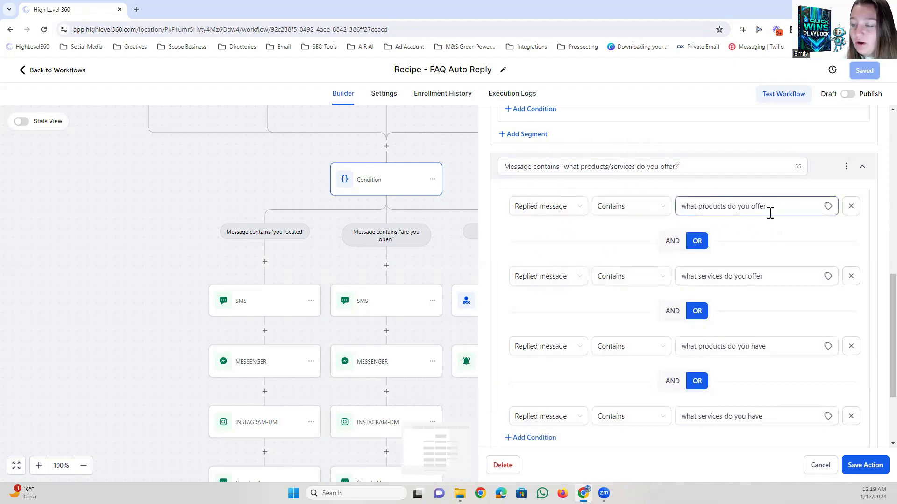
pyautogui.scroll(-2, 757, 266)
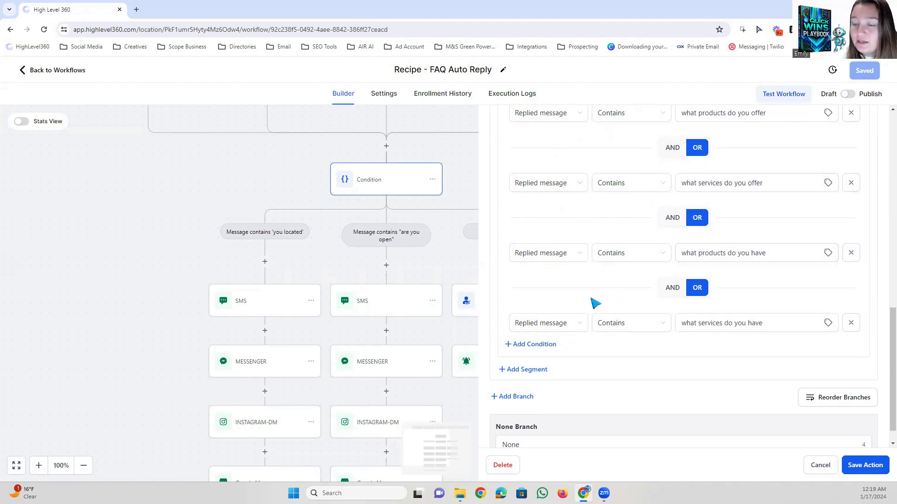
pyautogui.scroll(-1, 599, 304)
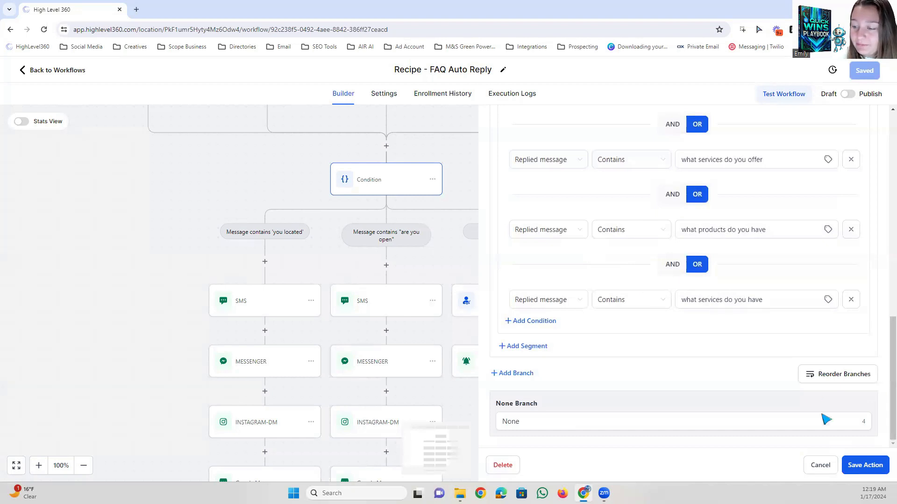
pyautogui.click(862, 466)
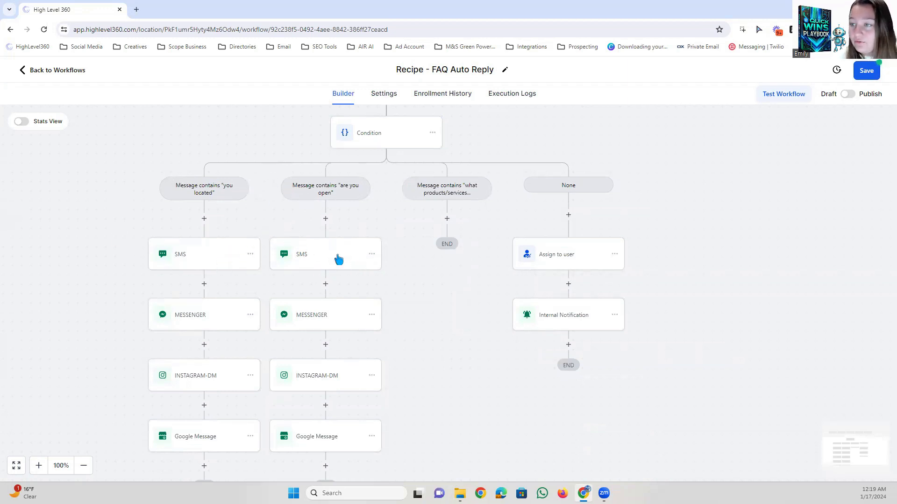
# Rename the "you located" branch's SMS action to SMS (Located).
pyautogui.click(251, 255)
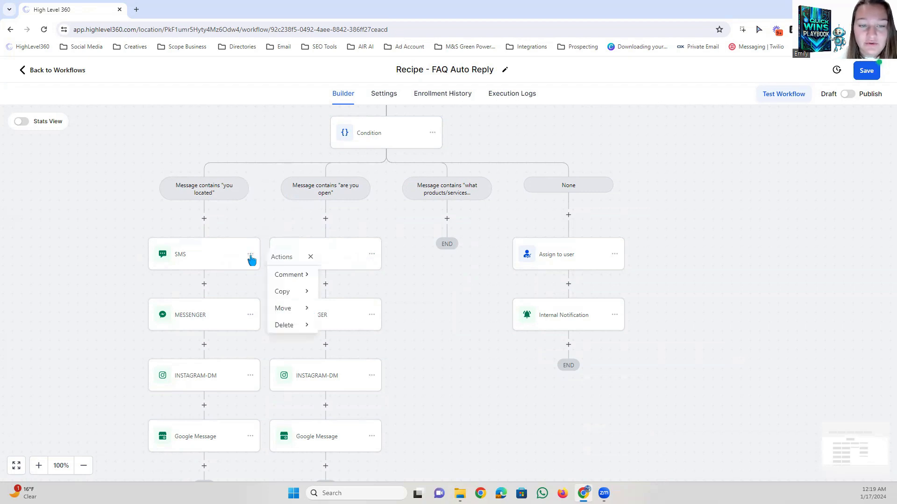
pyautogui.click(210, 265)
pyautogui.click(708, 205)
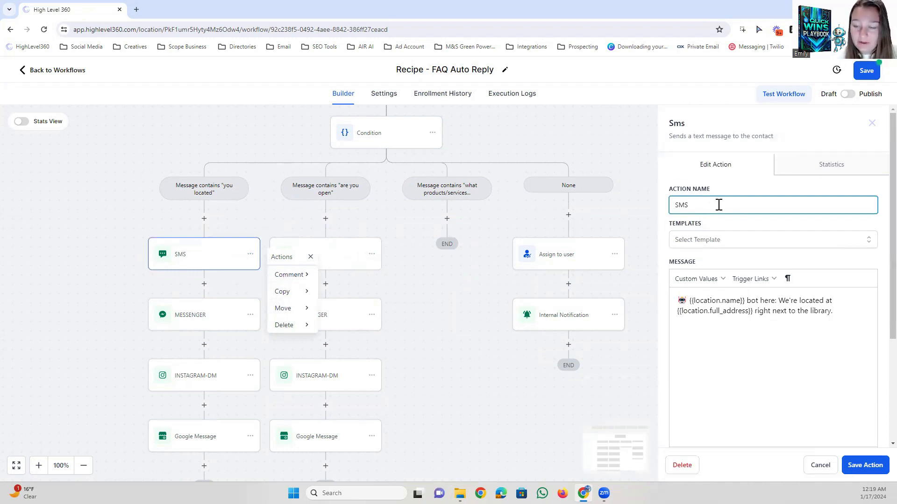
pyautogui.write('(Located)')
pyautogui.click(220, 233)
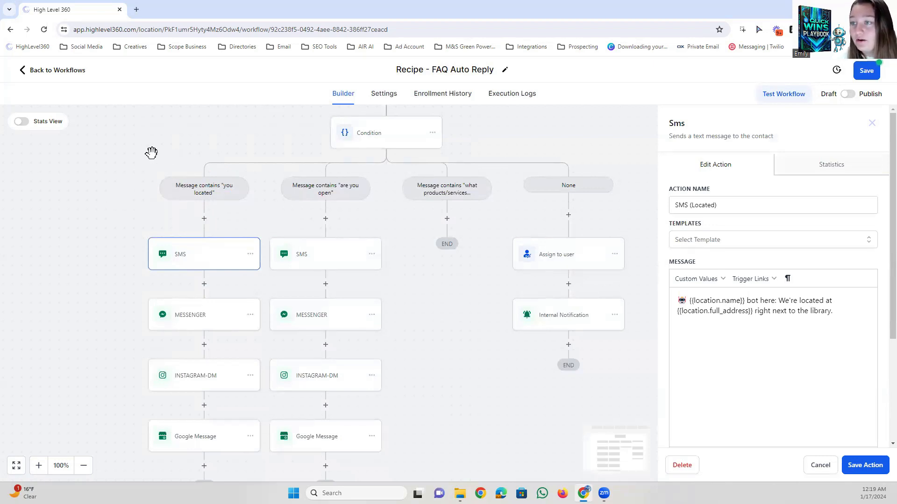
# Copy the (Located) suffix from the SMS action's name and save the action.
pyautogui.moveTo(742, 207); pyautogui.dragTo(690, 206)
pyautogui.rightClick(696, 206)
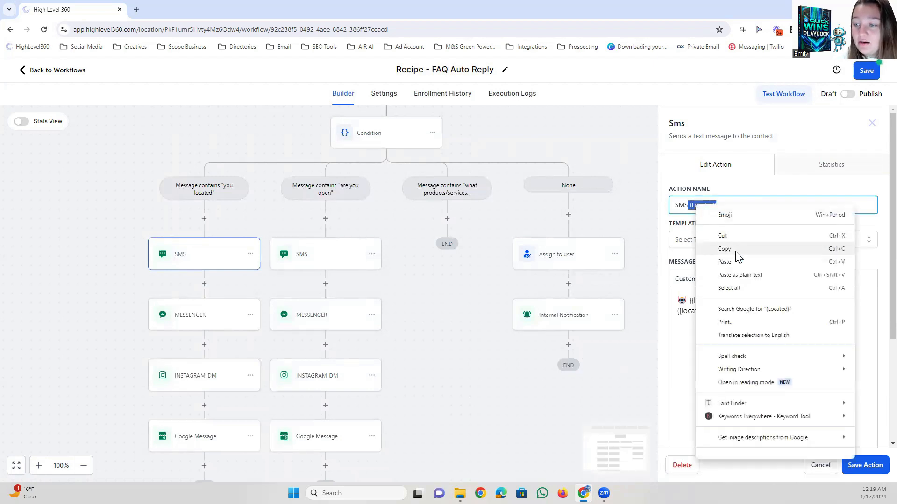
pyautogui.click(735, 253)
pyautogui.click(739, 206)
pyautogui.doubleClick(678, 206)
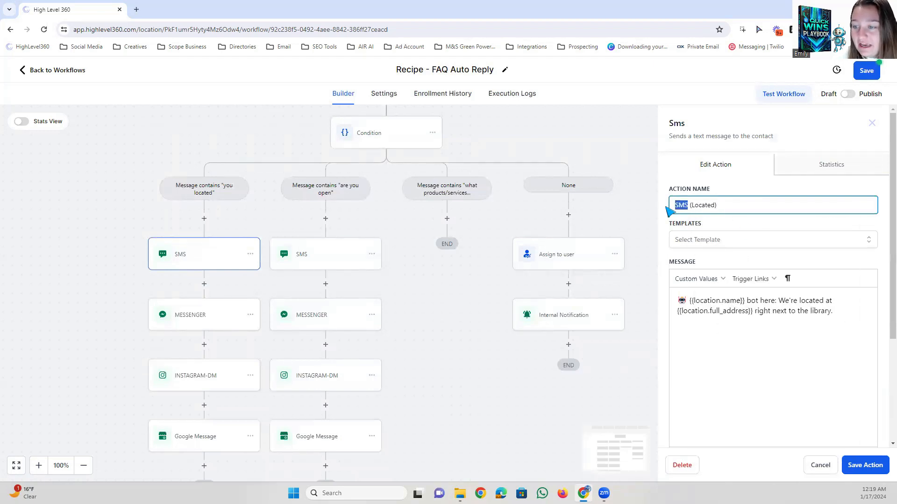
pyautogui.click(865, 465)
# Copy all actions from SMS (Hours of Operation) onward into the "what products/services do you offer?" branch.
pyautogui.scroll(-1, 234, 260)
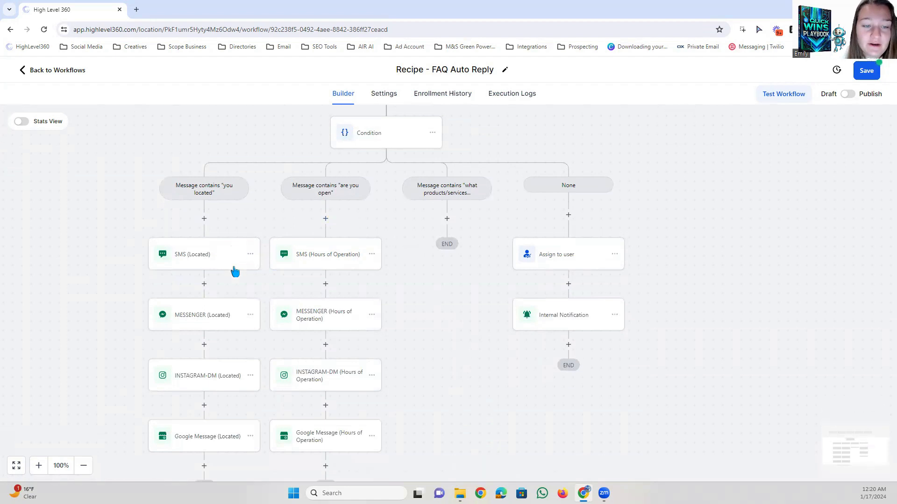
pyautogui.scroll(-1, 225, 258)
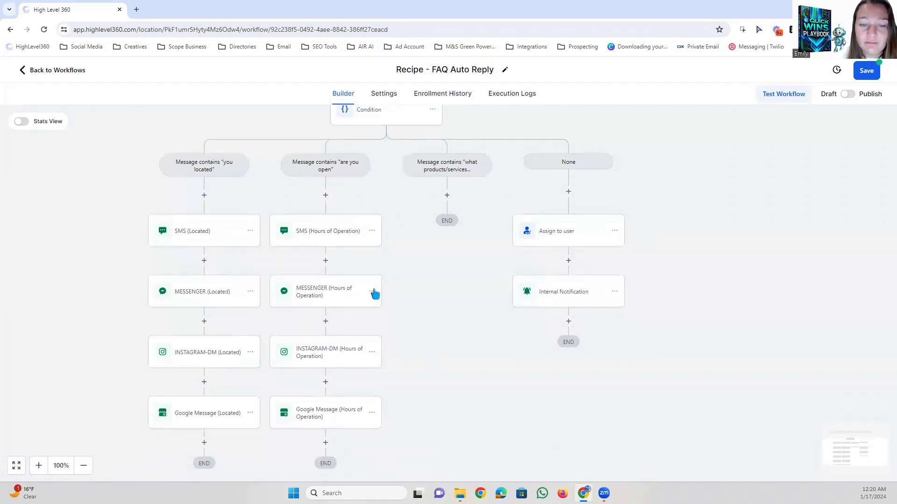
pyautogui.click(372, 232)
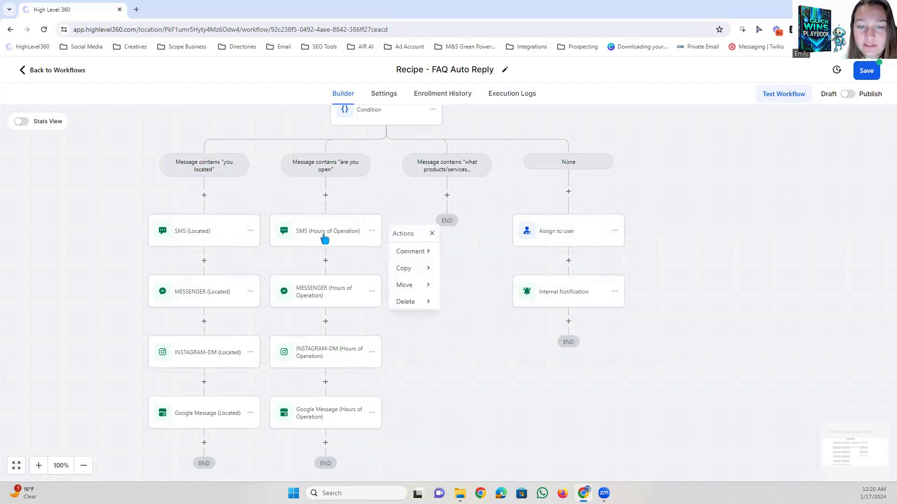
pyautogui.click(408, 269)
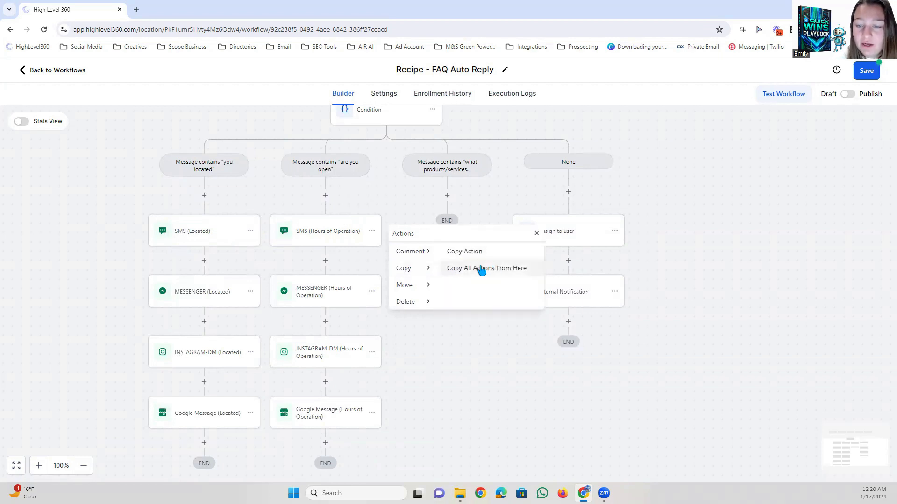
pyautogui.click(480, 265)
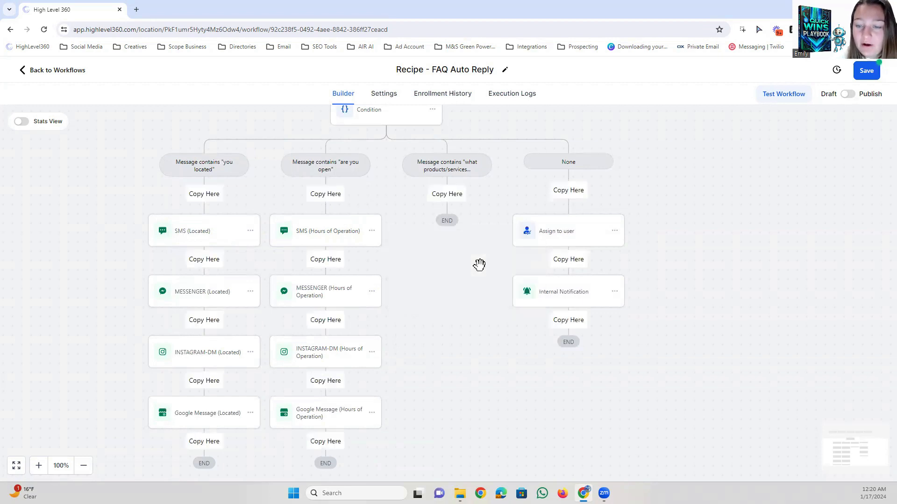
pyautogui.click(450, 198)
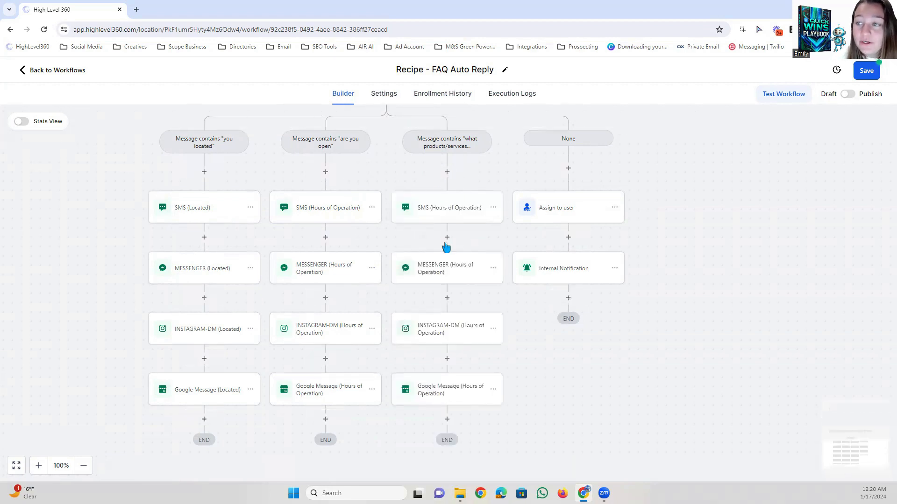
pyautogui.click(437, 206)
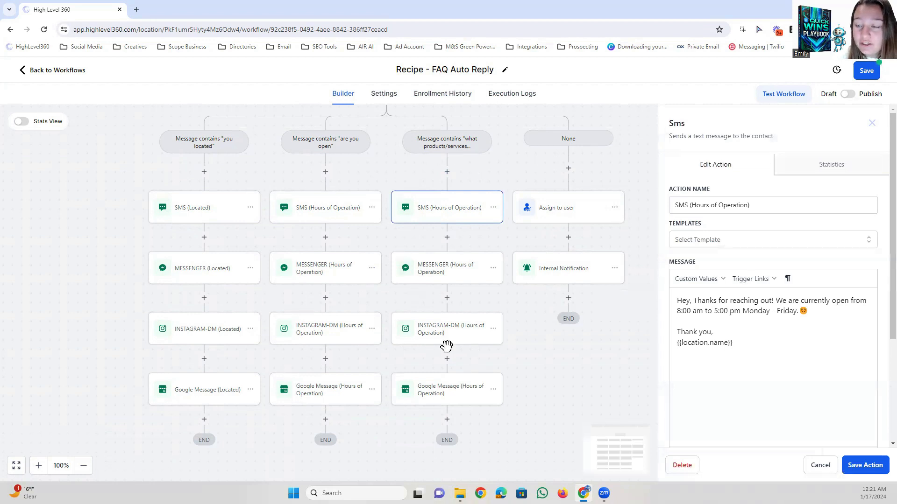
pyautogui.moveTo(732, 344); pyautogui.dragTo(678, 301)
pyautogui.click(715, 301)
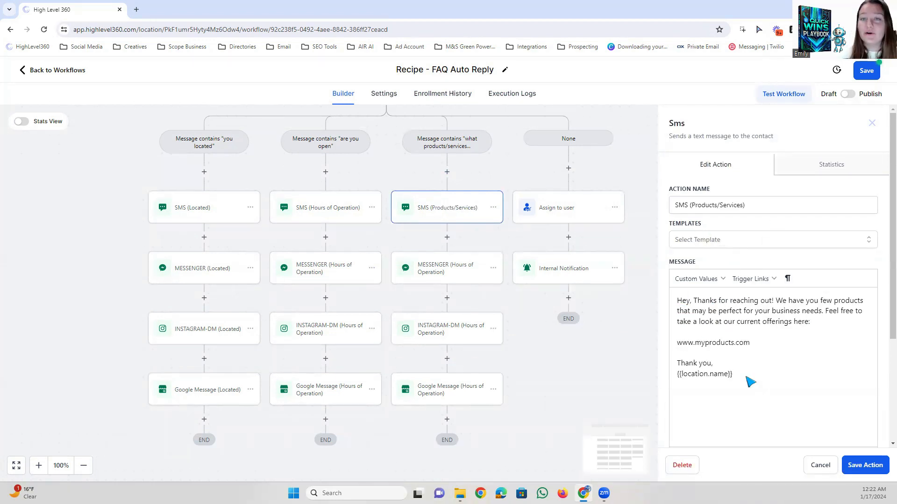
# Review the products/services SMS's action name, greeting, offer text and product link.
pyautogui.moveTo(745, 206); pyautogui.dragTo(689, 206)
pyautogui.click(696, 205)
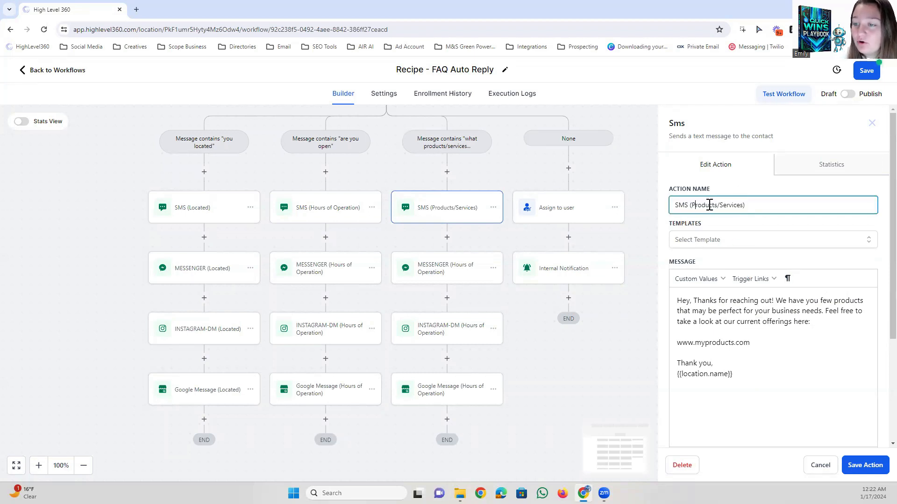
pyautogui.moveTo(747, 373); pyautogui.dragTo(674, 303)
pyautogui.click(696, 304)
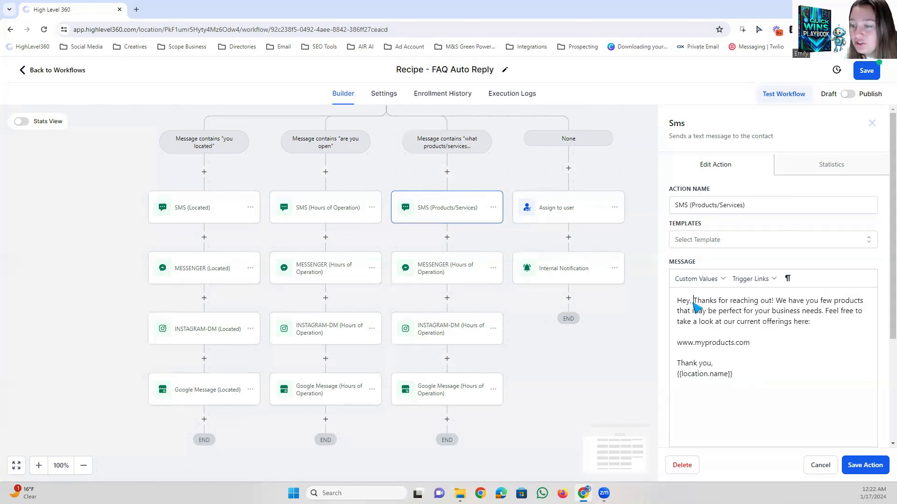
pyautogui.moveTo(678, 301); pyautogui.dragTo(776, 301)
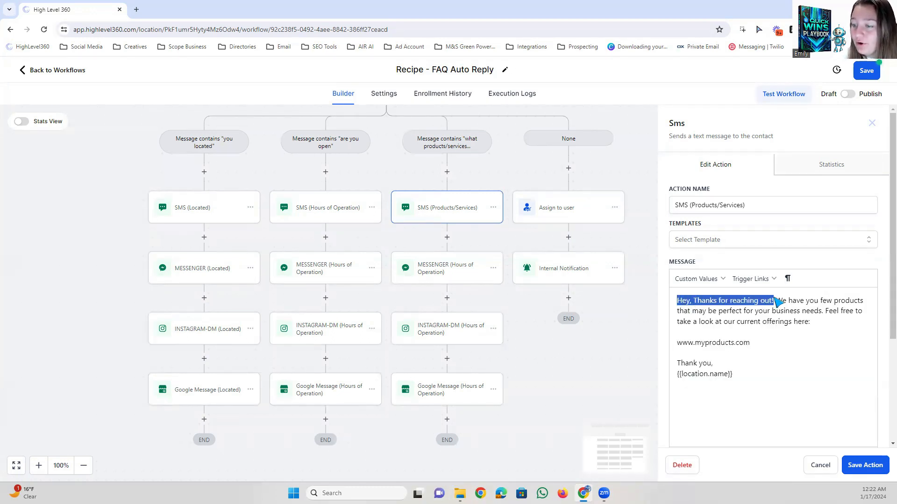
pyautogui.click(777, 303)
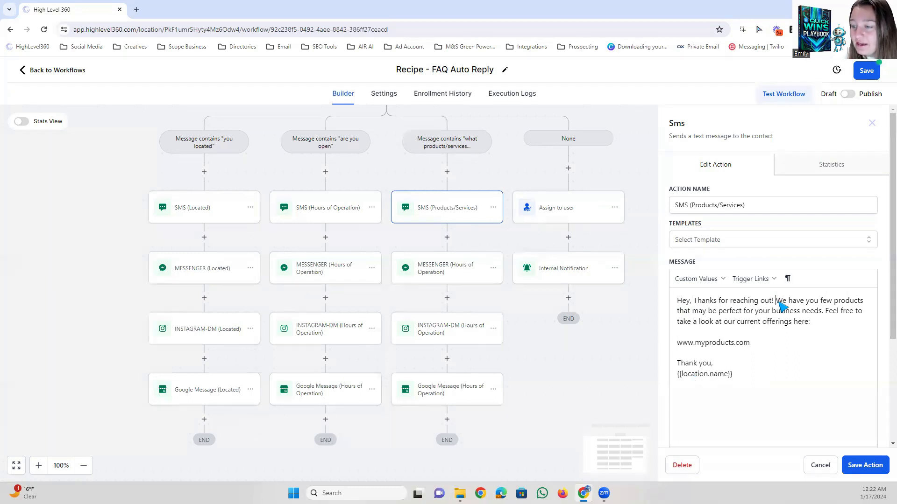
pyautogui.moveTo(777, 299); pyautogui.dragTo(797, 341)
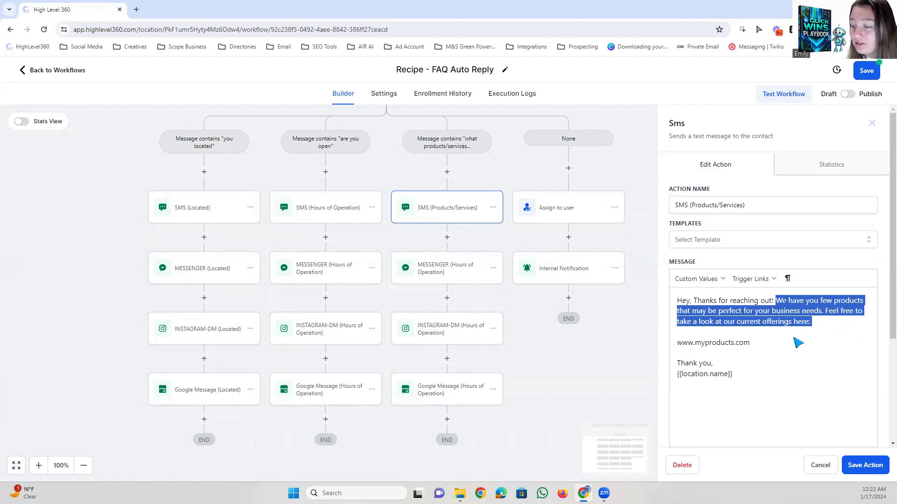
pyautogui.click(797, 340)
pyautogui.moveTo(677, 343); pyautogui.dragTo(805, 351)
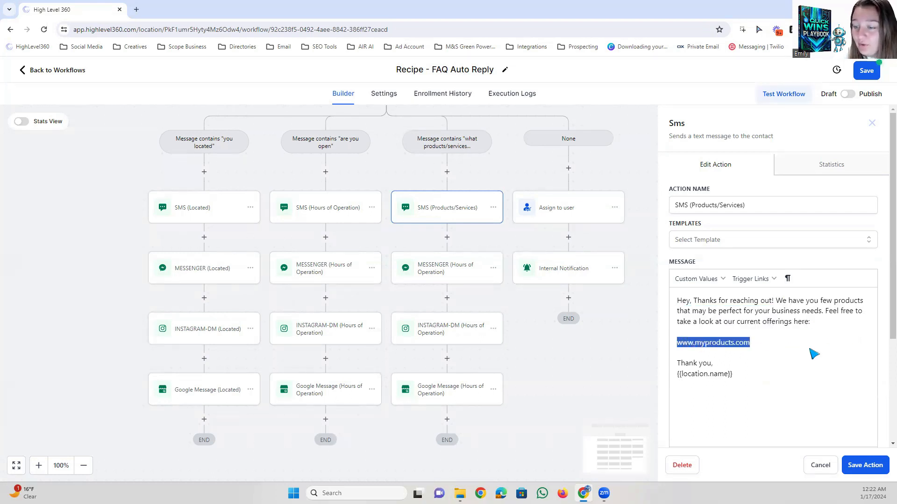
# Copy the entire products/services SMS message text.
pyautogui.moveTo(748, 381); pyautogui.dragTo(676, 305)
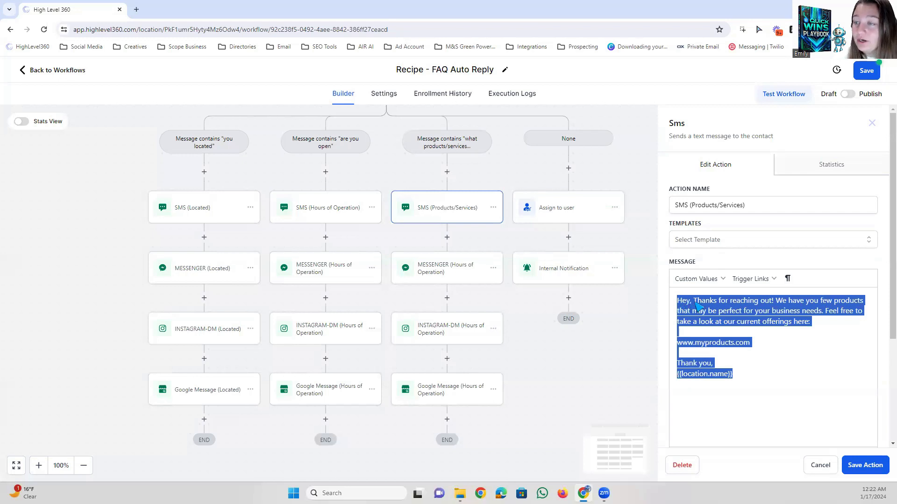
pyautogui.rightClick(698, 306)
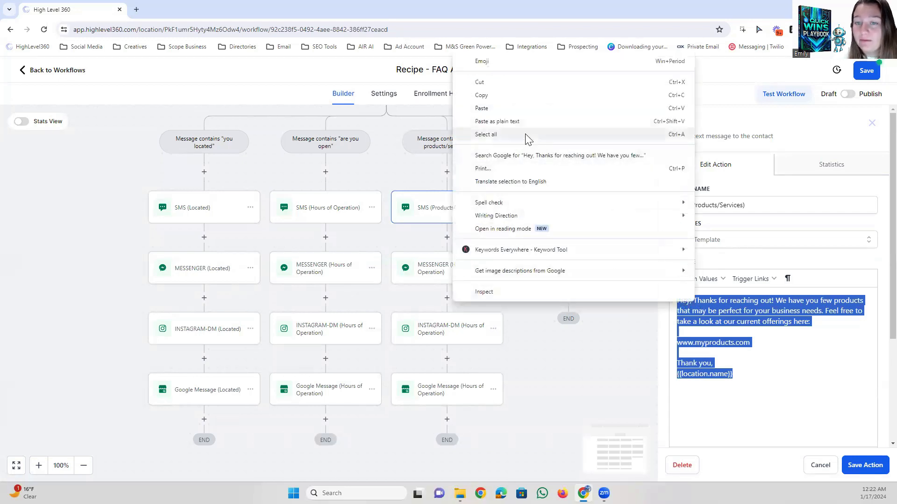
pyautogui.click(489, 97)
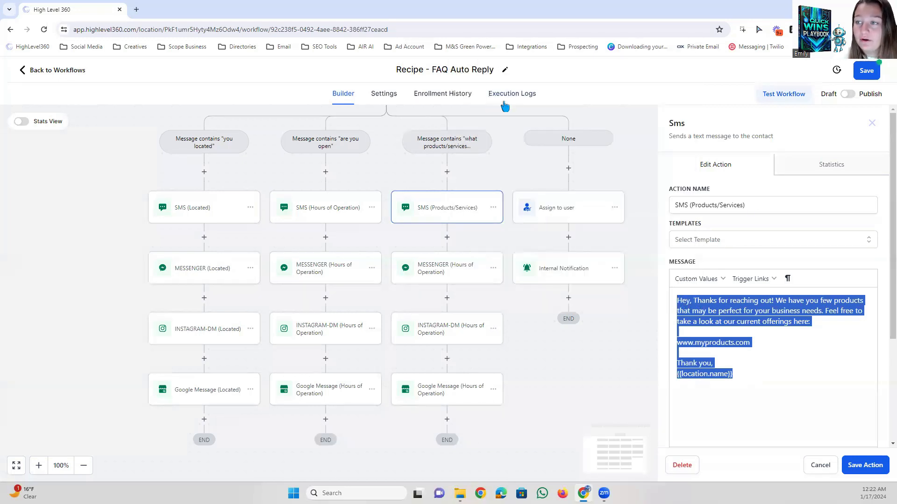
# Save the products/services SMS action and copy the "(Products/Services)" suffix from its action name.
pyautogui.click(866, 466)
pyautogui.click(416, 207)
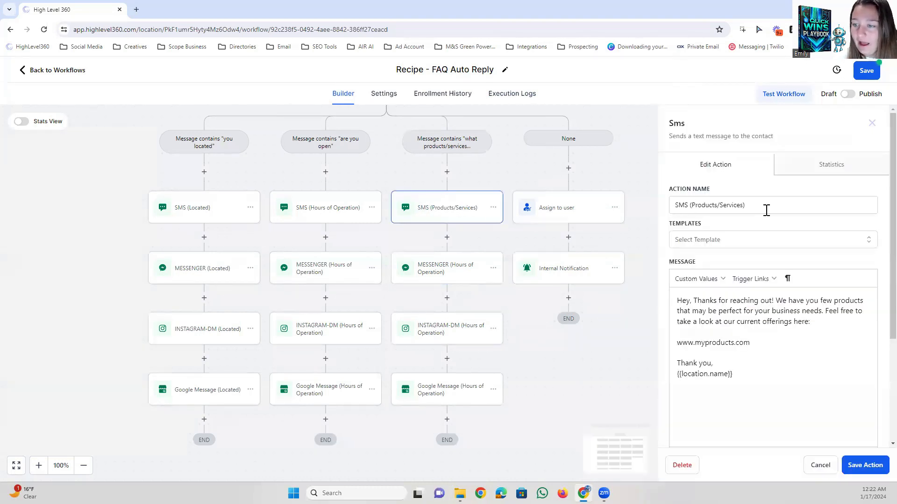
pyautogui.moveTo(766, 210); pyautogui.dragTo(686, 207)
pyautogui.rightClick(699, 206)
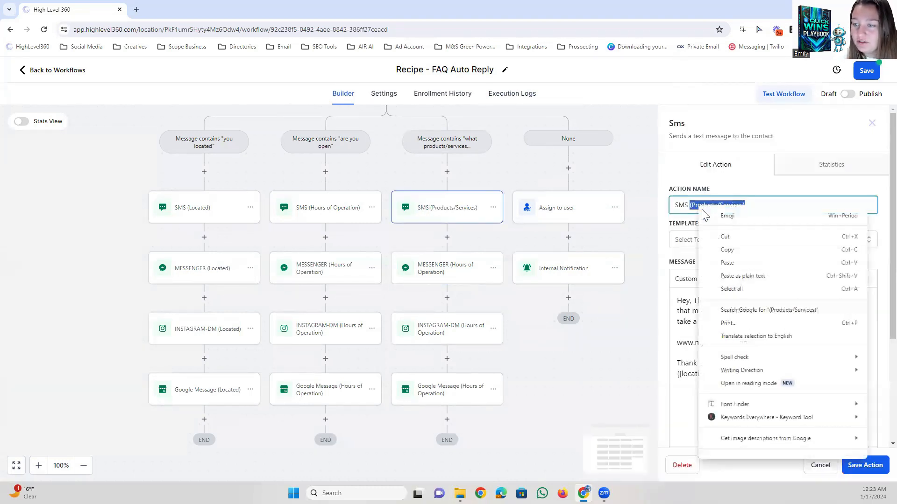
pyautogui.click(710, 260)
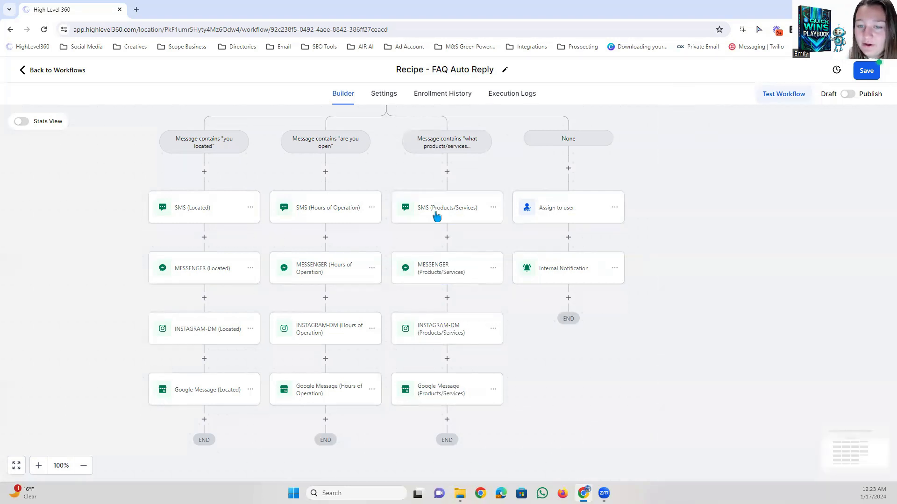
# Apply the (Products/Services) suffix and the SMS message text to that branch's Messenger, Instagram DM and Google Message actions, and save the workflow.
pyautogui.click(437, 214)
pyautogui.moveTo(779, 381); pyautogui.dragTo(677, 298)
pyautogui.click(423, 275)
pyautogui.click(441, 331)
pyautogui.click(441, 401)
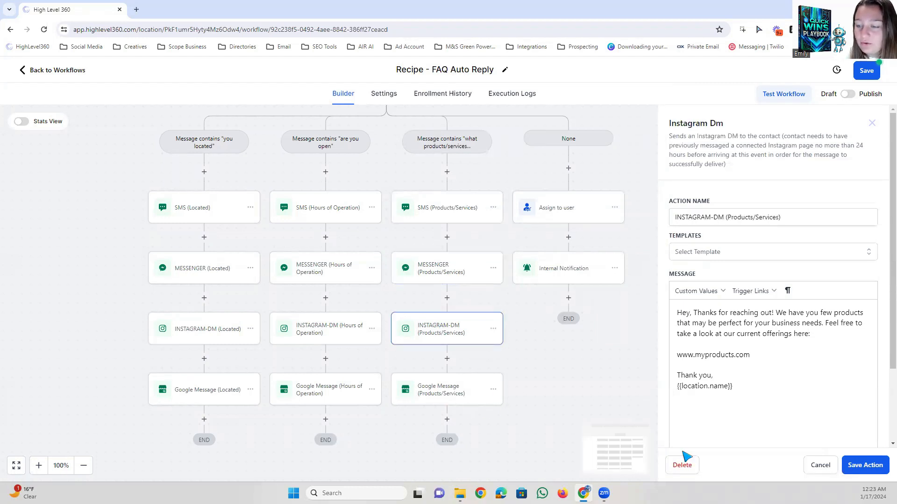
pyautogui.click(881, 123)
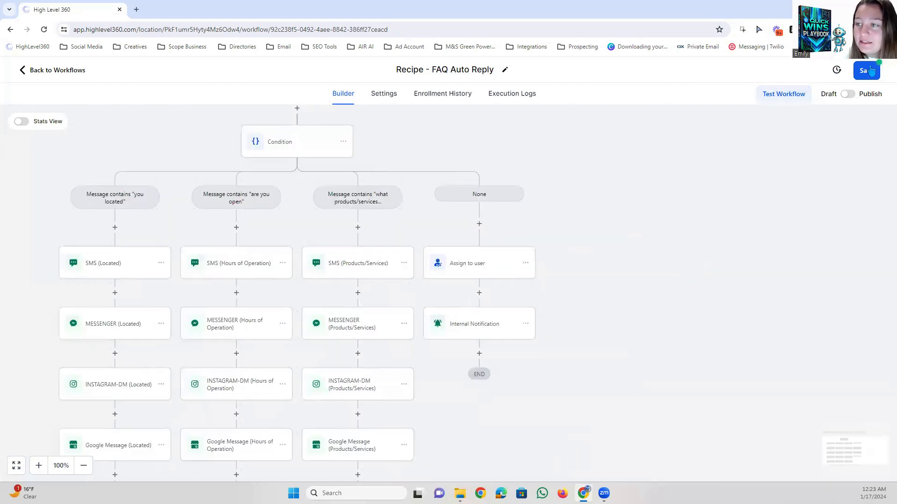
pyautogui.click(870, 70)
pyautogui.moveTo(568, 232); pyautogui.dragTo(612, 226)
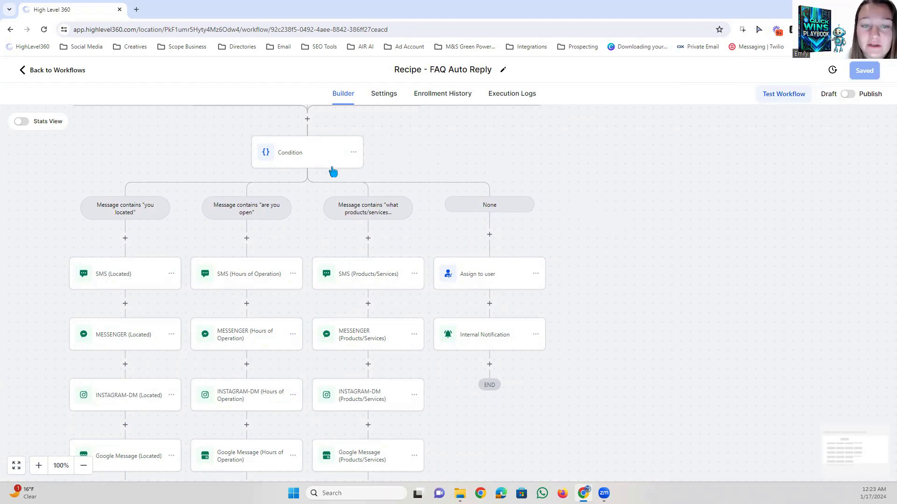
# Add a condition branch named Message contains "what is your schedule" matching replies containing "what is your schedule", "can I schedule" or "are you available".
pyautogui.click(305, 157)
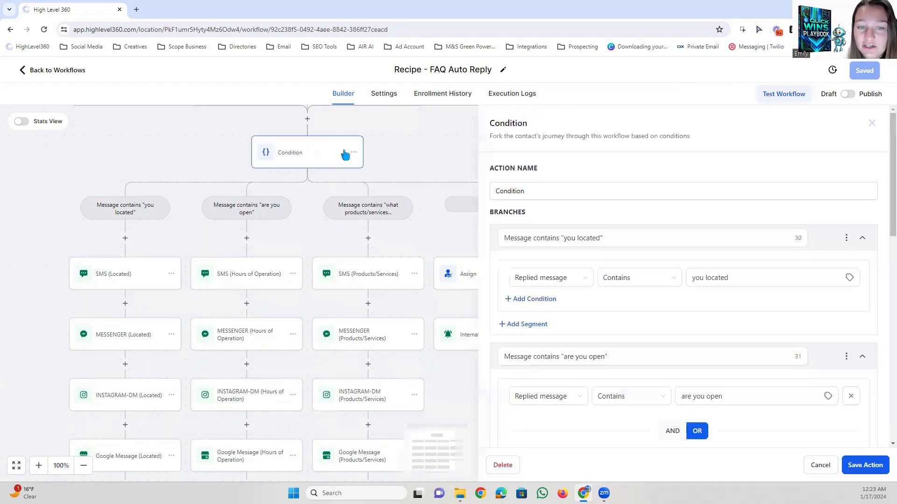
pyautogui.scroll(-7, 654, 195)
pyautogui.scroll(-5, 658, 203)
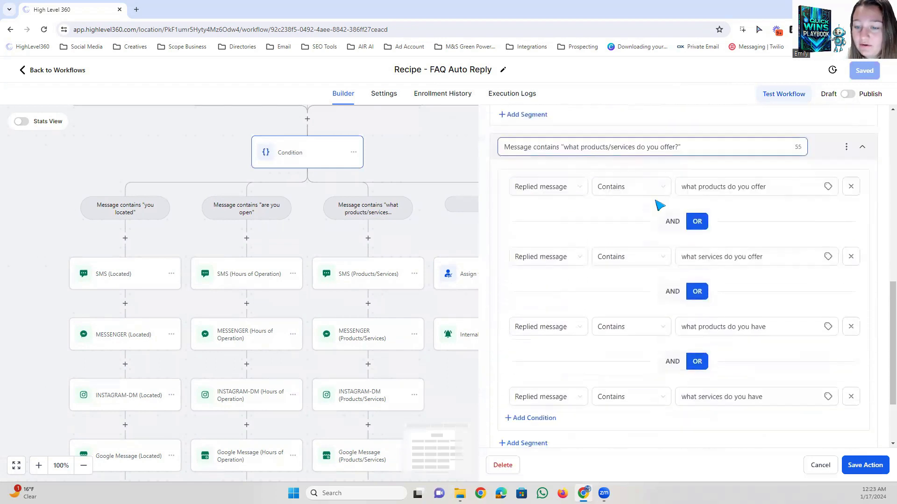
pyautogui.click(513, 374)
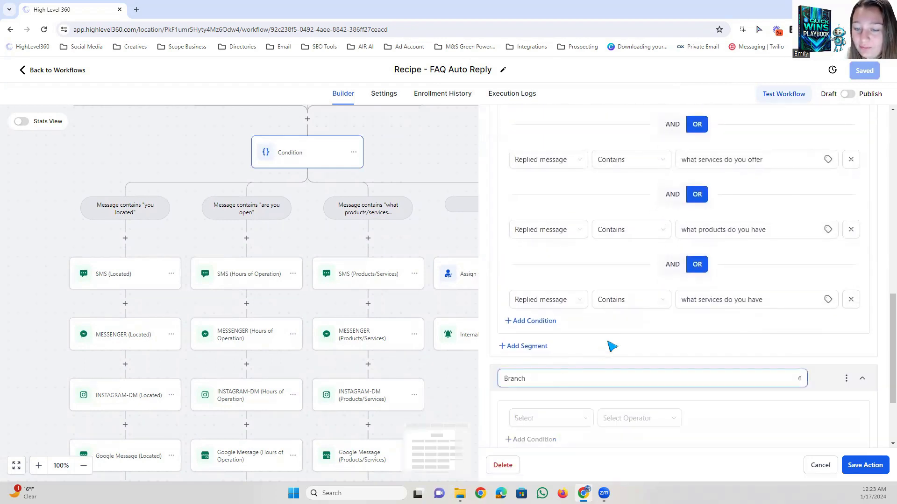
pyautogui.scroll(-3, 632, 306)
pyautogui.doubleClick(513, 266)
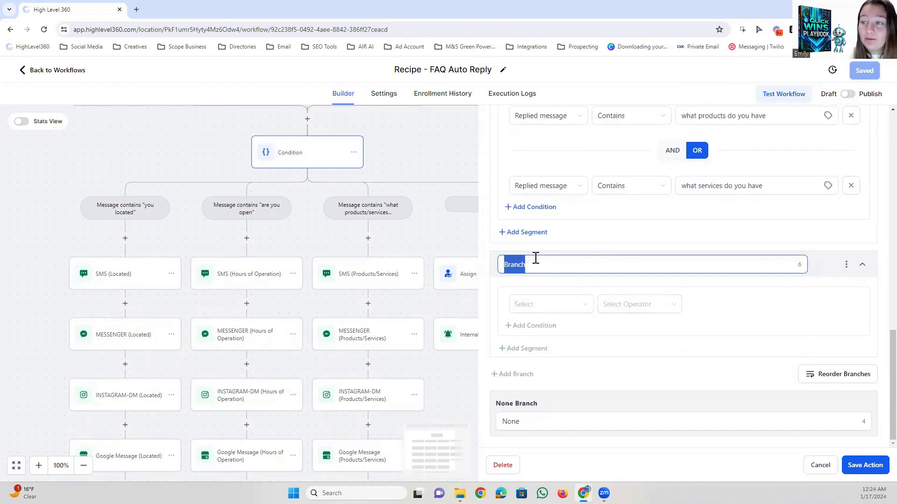
pyautogui.scroll(2, 549, 290)
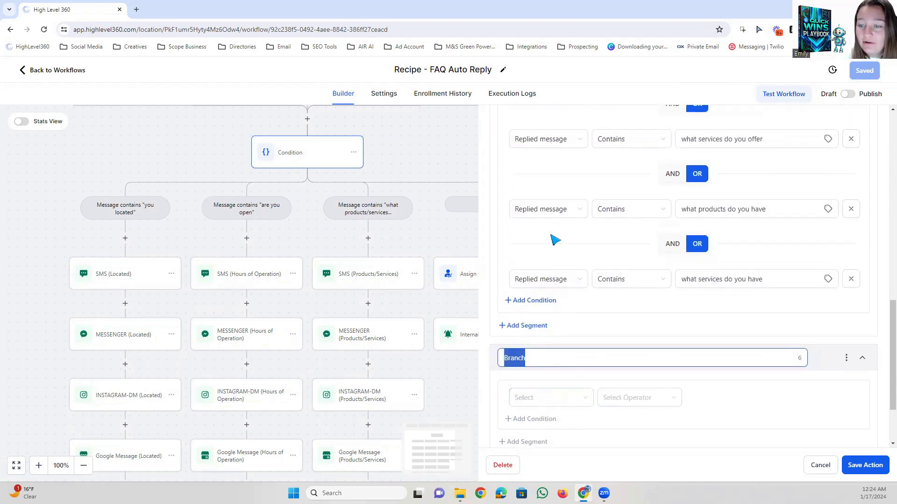
pyautogui.scroll(-2, 565, 325)
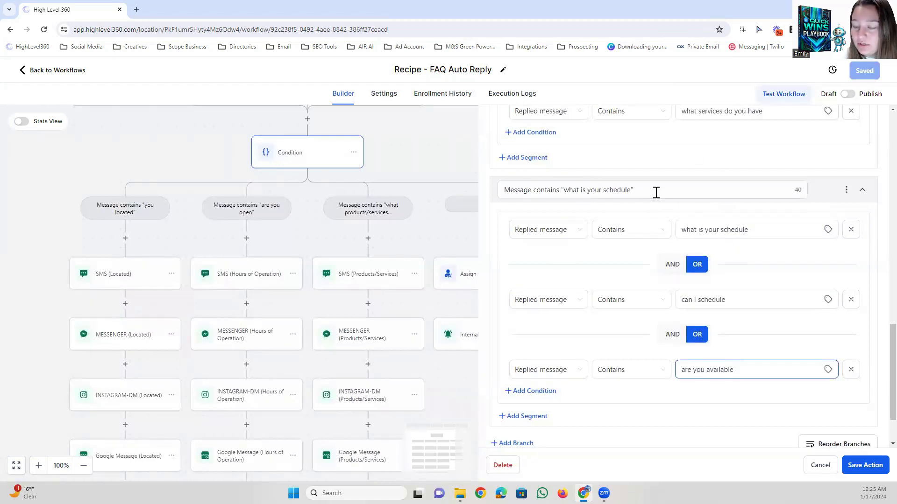
# Review the schedule branch's name and its three replied-message phrases joined by OR.
pyautogui.scroll(-1, 621, 256)
pyautogui.scroll(1, 680, 321)
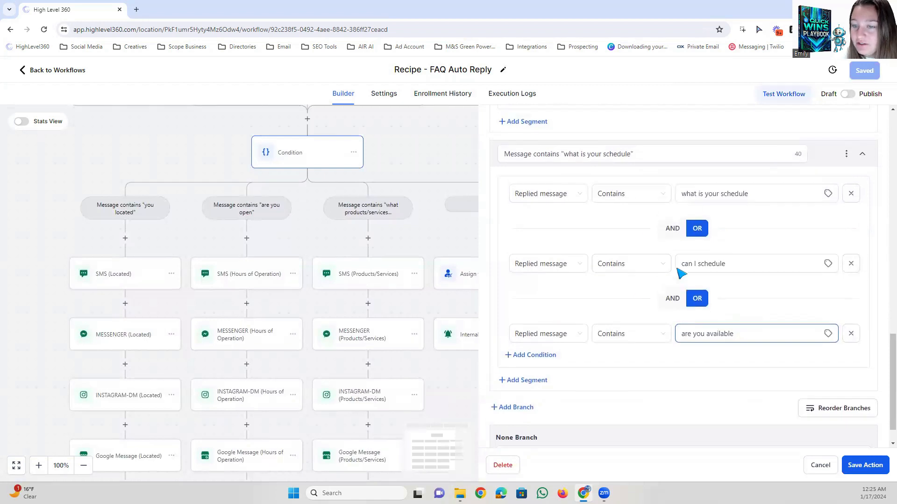
pyautogui.moveTo(763, 226); pyautogui.dragTo(626, 230)
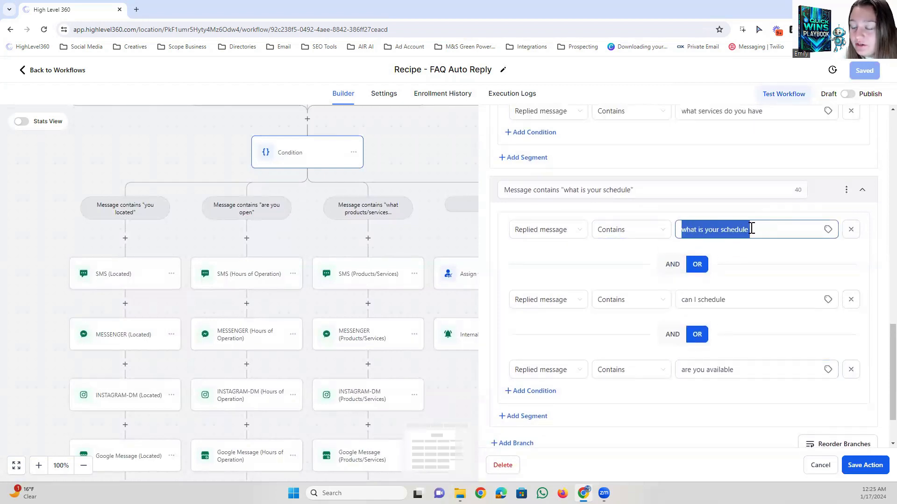
pyautogui.scroll(-2, 767, 245)
pyautogui.moveTo(734, 231); pyautogui.dragTo(657, 230)
pyautogui.moveTo(767, 296); pyautogui.dragTo(722, 301)
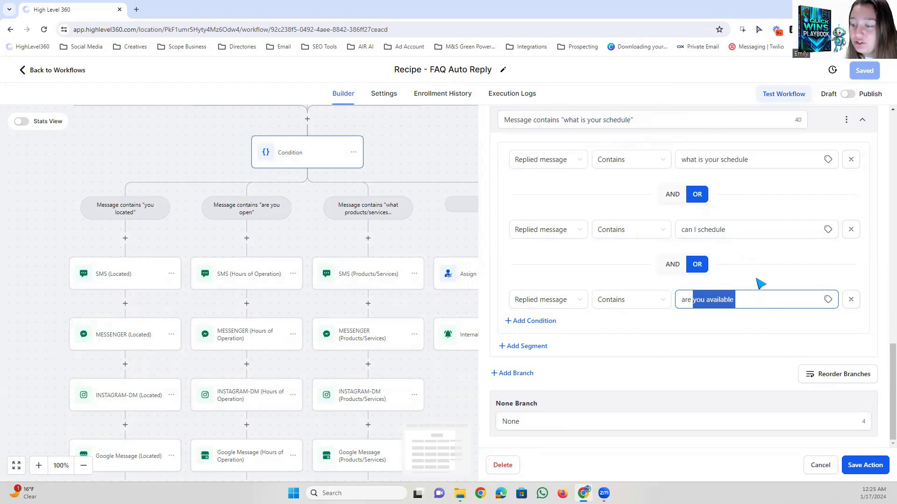
pyautogui.scroll(1, 762, 356)
pyautogui.scroll(-1, 811, 337)
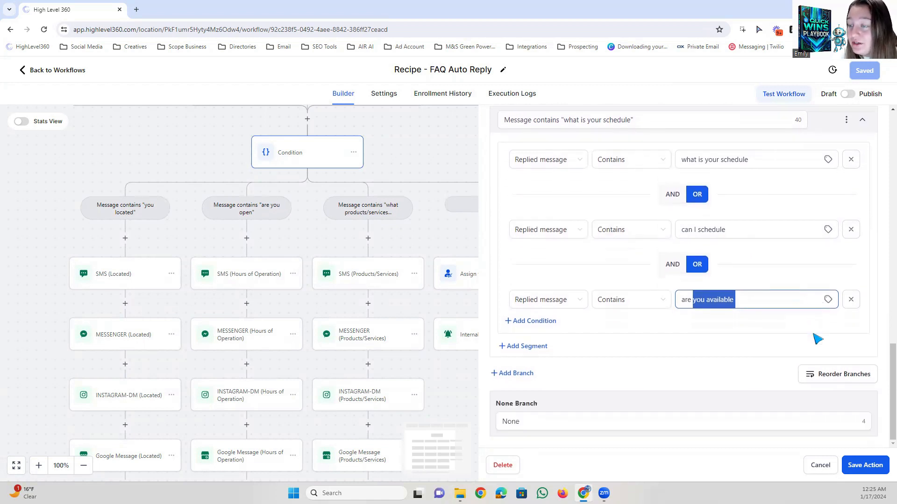
# Move the schedule branch to the front of the branch order and return it to the last place.
pyautogui.click(813, 379)
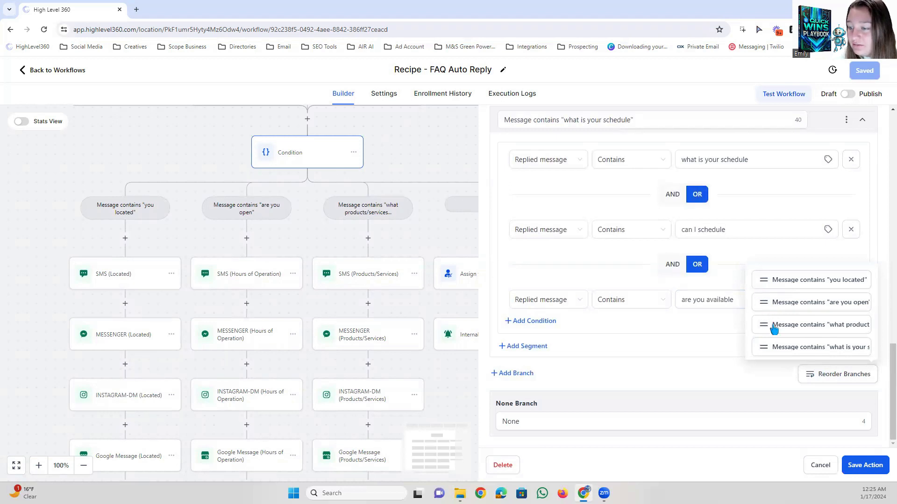
pyautogui.click(741, 360)
pyautogui.scroll(2, 868, 292)
pyautogui.scroll(-2, 849, 344)
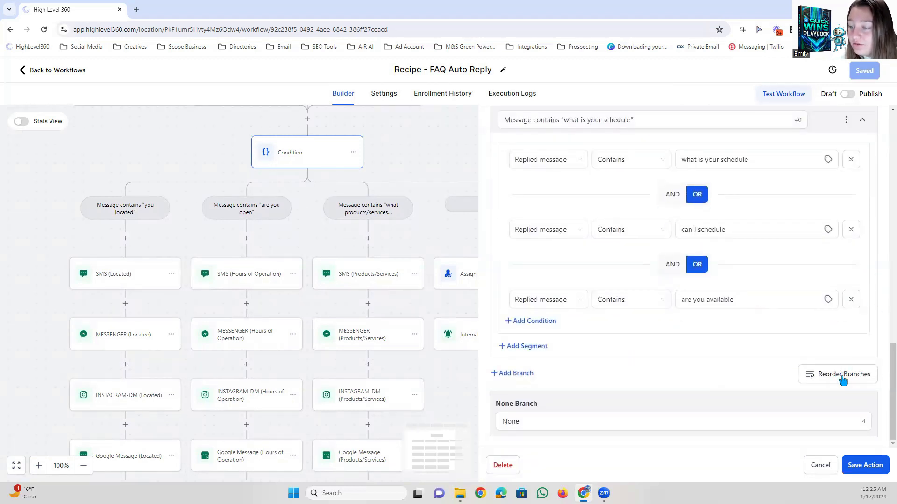
pyautogui.click(811, 380)
pyautogui.moveTo(764, 350); pyautogui.dragTo(766, 291)
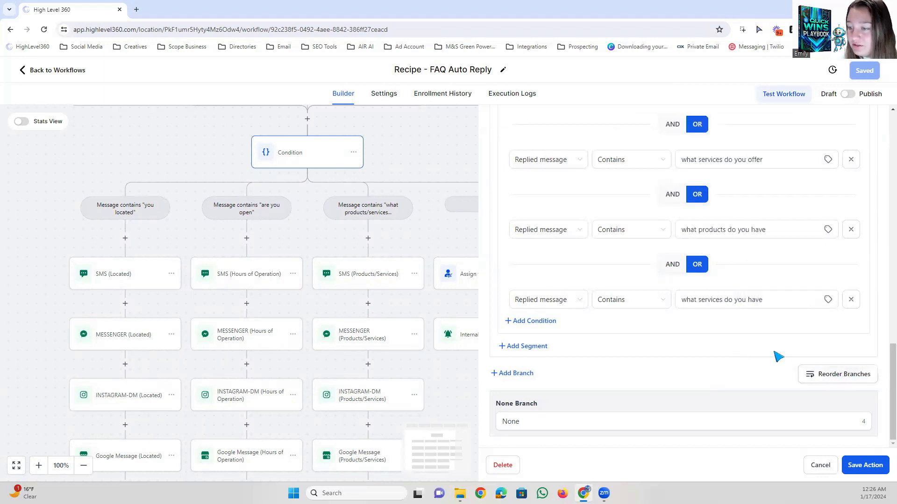
pyautogui.click(822, 375)
pyautogui.moveTo(762, 282); pyautogui.dragTo(766, 352)
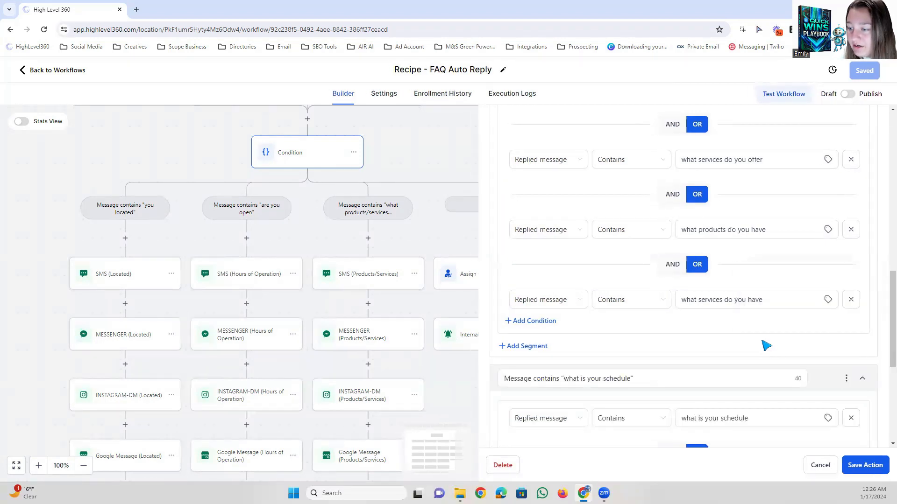
# Check the order of the condition's branches and save the condition action.
pyautogui.scroll(-6, 637, 338)
pyautogui.scroll(5, 641, 341)
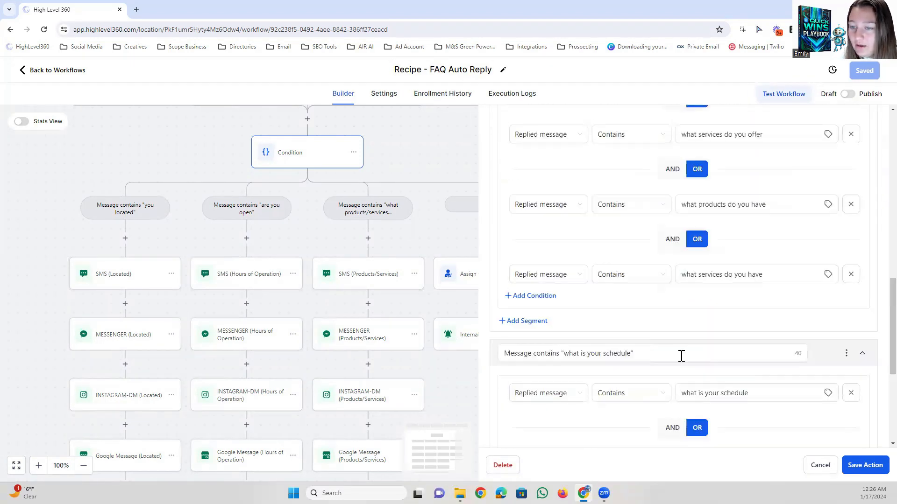
pyautogui.scroll(10, 682, 356)
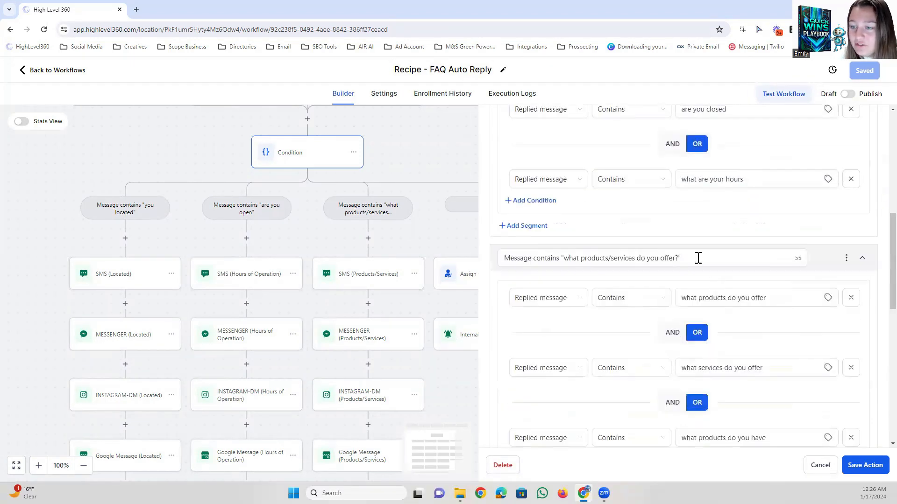
pyautogui.click(865, 465)
# Rename the condition's None branch to No and save the workflow.
pyautogui.moveTo(435, 314); pyautogui.dragTo(555, 302)
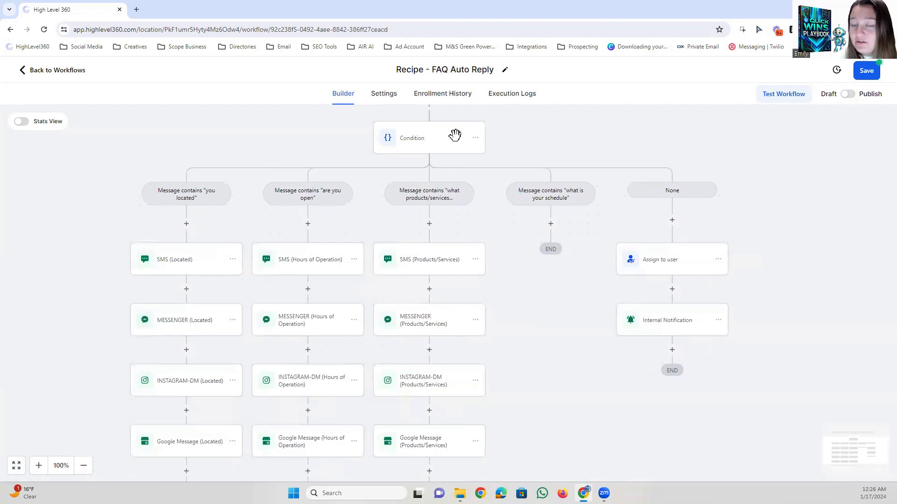
pyautogui.scroll(-13, 730, 311)
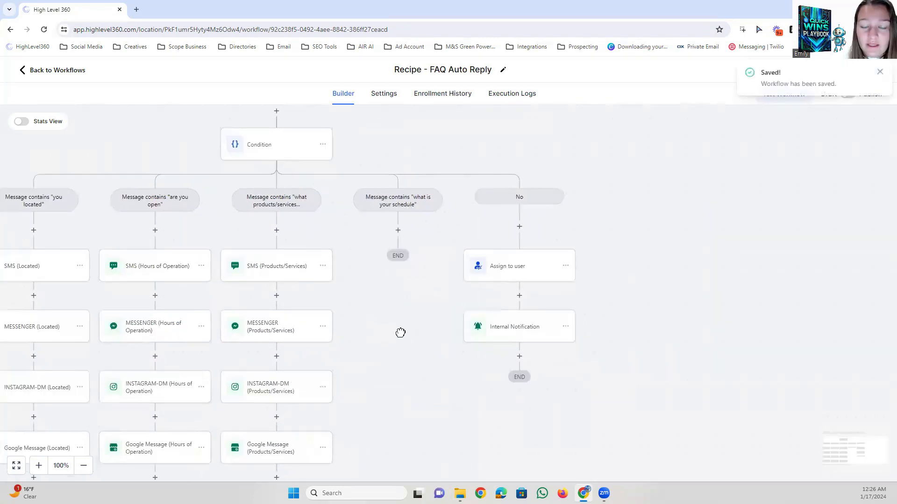
pyautogui.moveTo(400, 332); pyautogui.dragTo(384, 298)
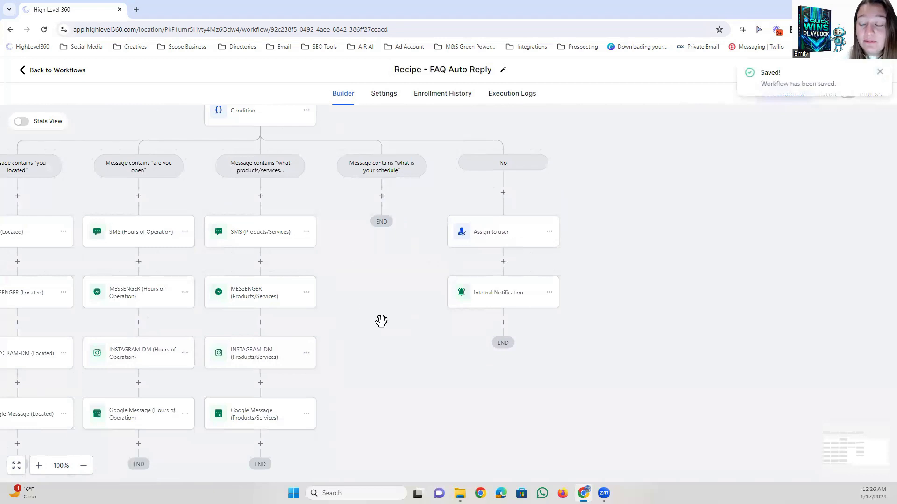
# Copy all actions from SMS (Products/Services) onward into the "what is your schedule" branch.
pyautogui.click(306, 232)
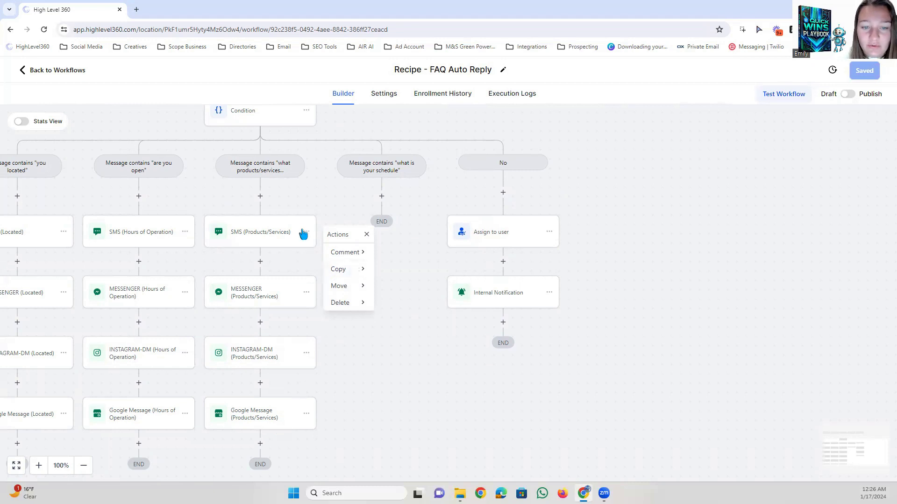
pyautogui.moveTo(338, 269)
pyautogui.click(412, 267)
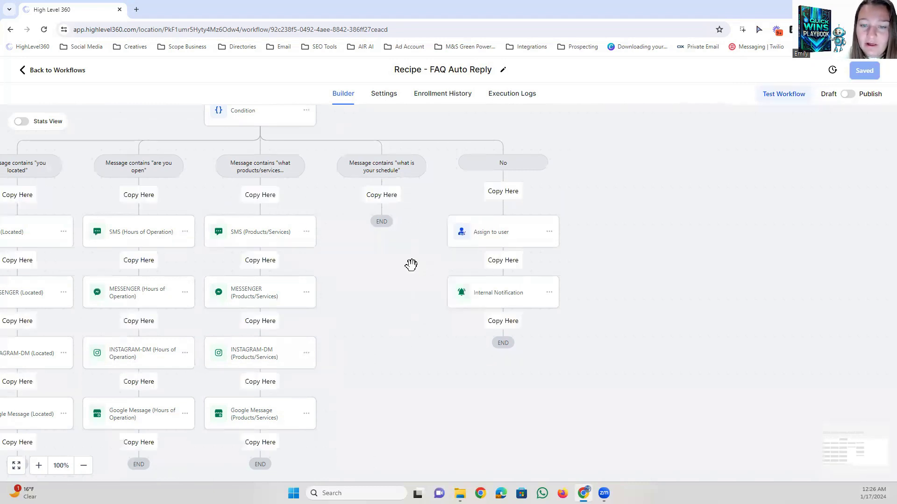
pyautogui.rightClick(379, 196)
pyautogui.click(379, 196)
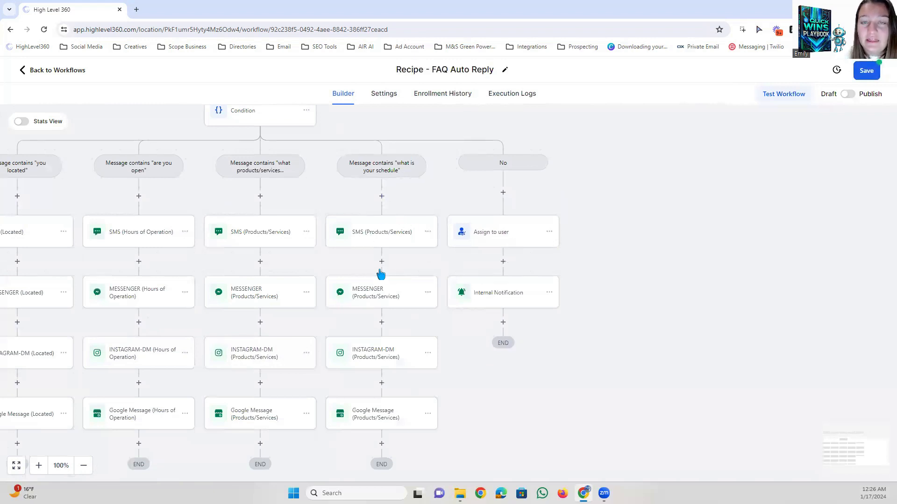
pyautogui.click(379, 233)
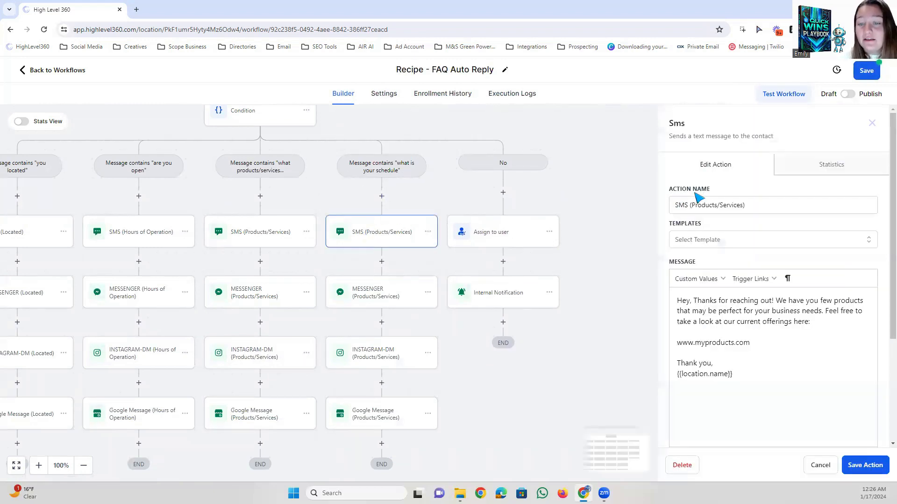
pyautogui.moveTo(767, 201); pyautogui.dragTo(692, 207)
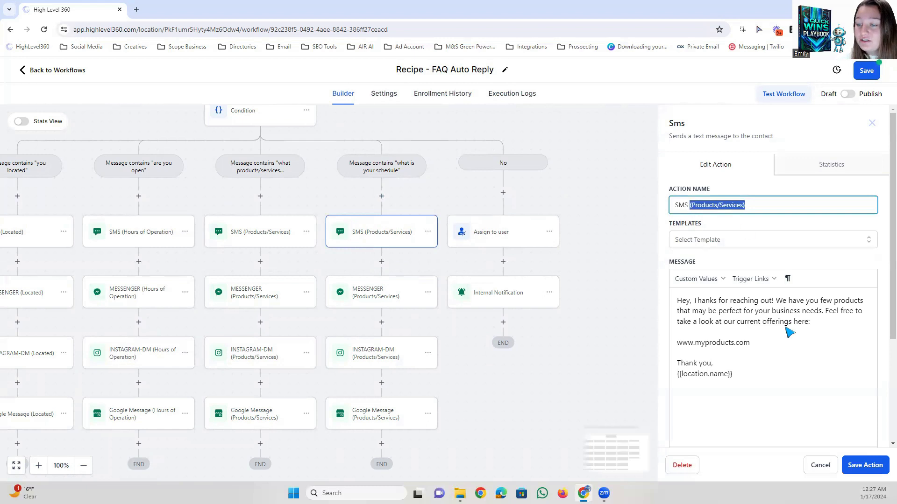
pyautogui.moveTo(750, 372); pyautogui.dragTo(661, 306)
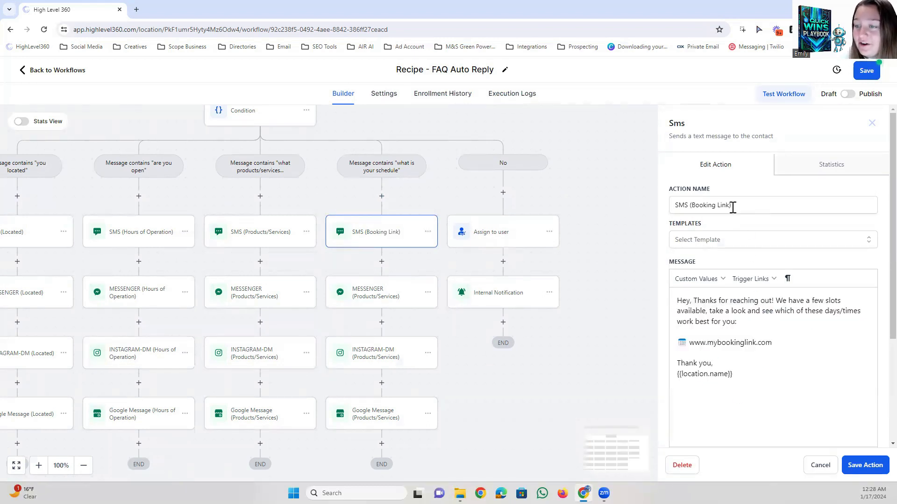
# Review the schedule branch SMS's action name, greeting, slot offer and booking link.
pyautogui.moveTo(732, 205); pyautogui.dragTo(683, 206)
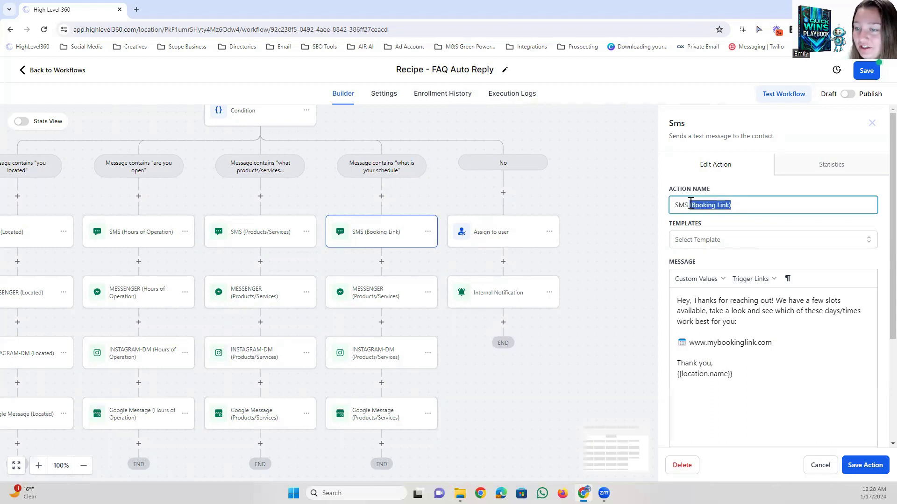
pyautogui.click(692, 204)
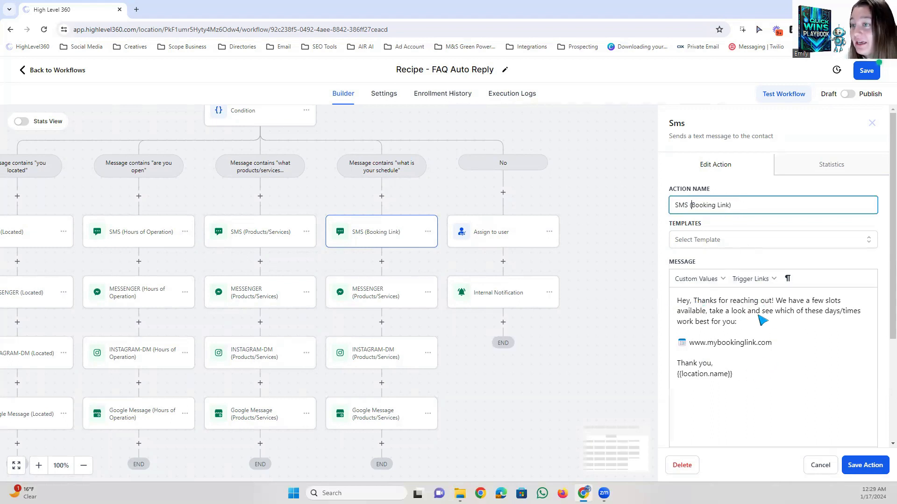
pyautogui.moveTo(774, 301); pyautogui.dragTo(686, 302)
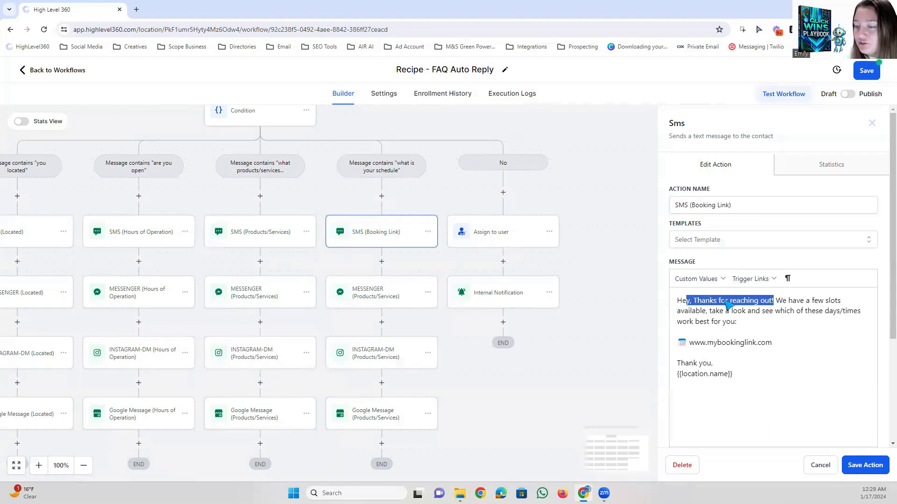
pyautogui.click(726, 301)
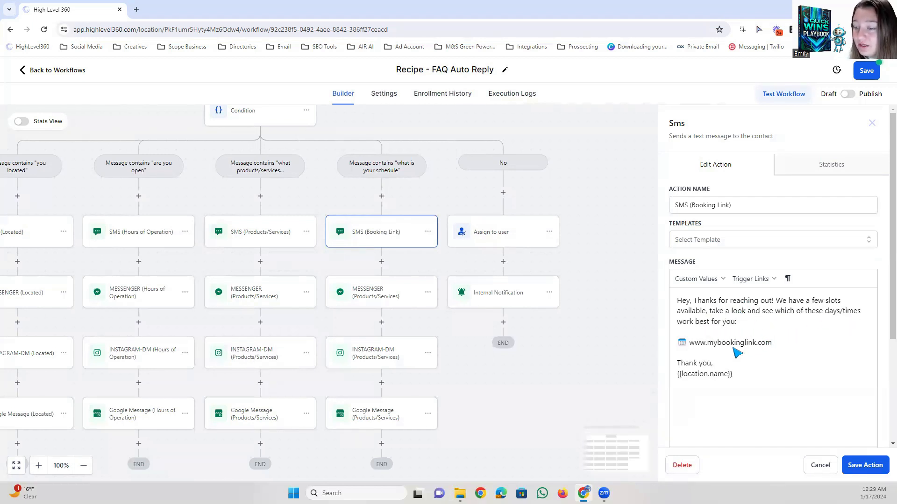
pyautogui.moveTo(688, 343); pyautogui.dragTo(786, 346)
pyautogui.click(790, 350)
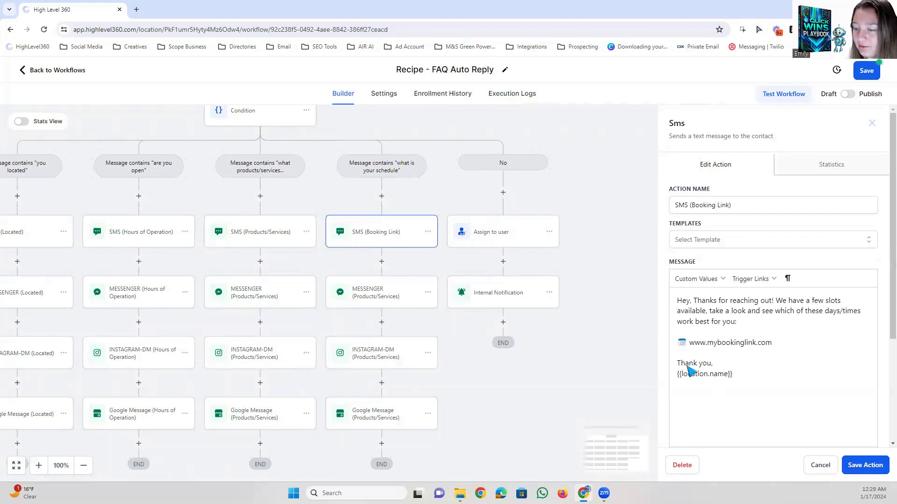
# Save the SMS (Booking Link) action and check the schedule branch's Messenger, Instagram and Google booking-link messages.
pyautogui.moveTo(734, 374); pyautogui.dragTo(695, 379)
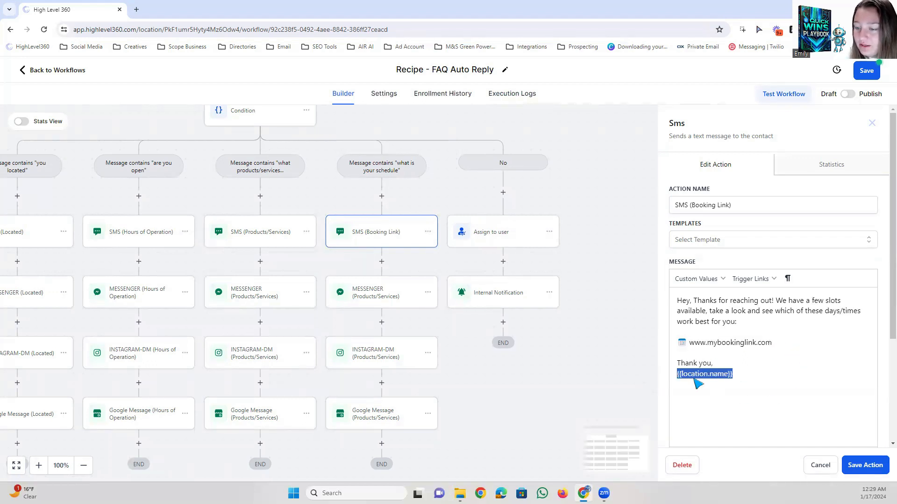
pyautogui.click(855, 466)
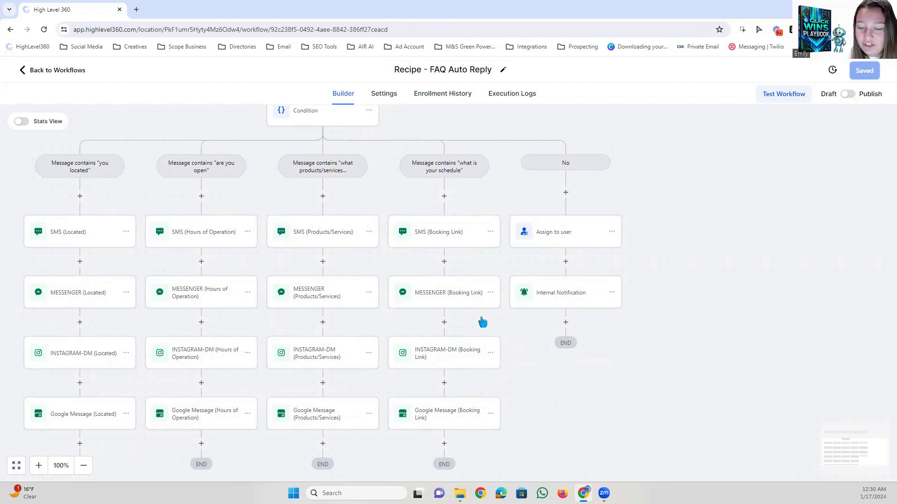
pyautogui.click(458, 303)
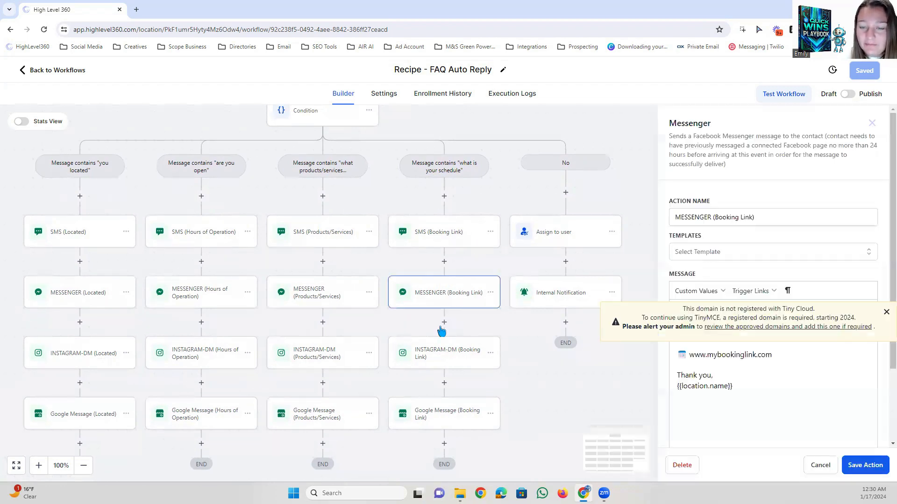
pyautogui.click(434, 352)
pyautogui.click(452, 410)
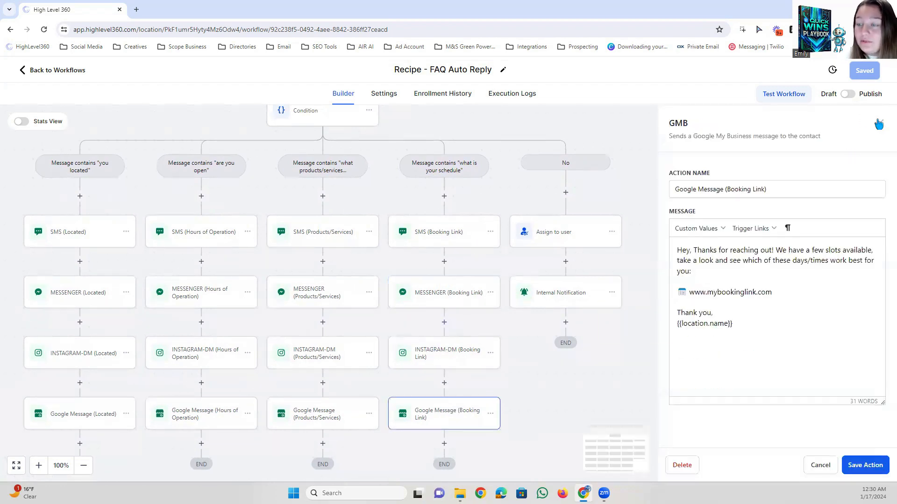
pyautogui.click(461, 362)
pyautogui.moveTo(644, 341); pyautogui.dragTo(691, 351)
pyautogui.moveTo(556, 134); pyautogui.dragTo(581, 213)
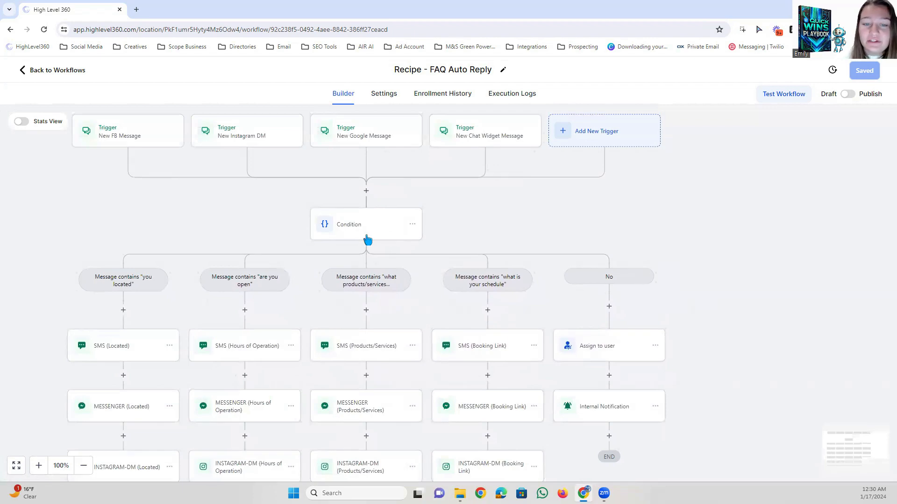
pyautogui.click(345, 224)
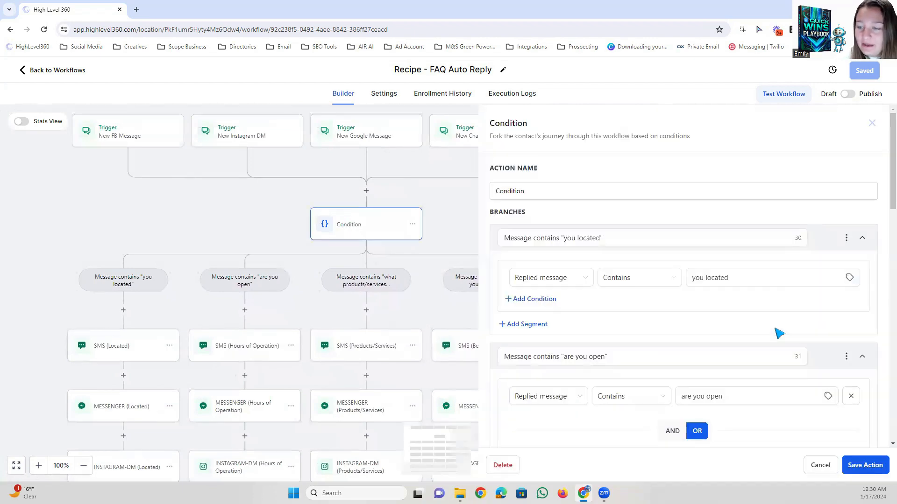
pyautogui.scroll(-10, 778, 334)
pyautogui.scroll(-9, 777, 334)
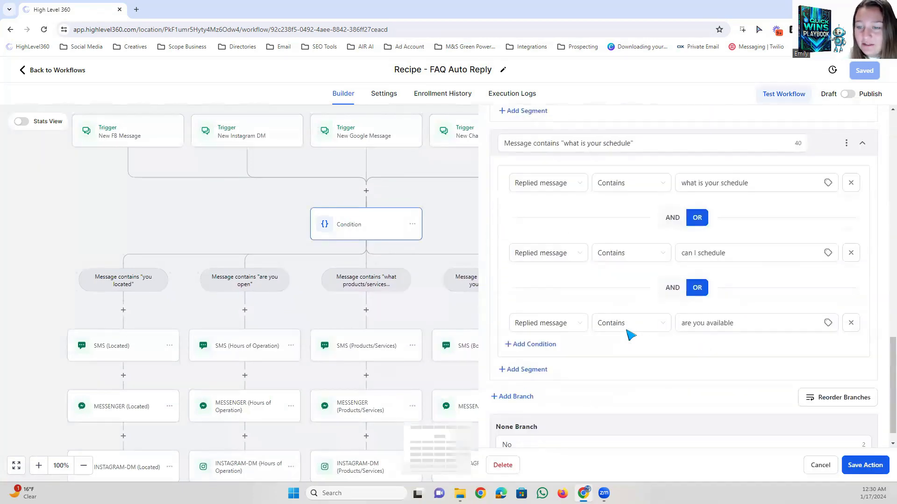
pyautogui.click(510, 372)
pyautogui.scroll(-3, 599, 344)
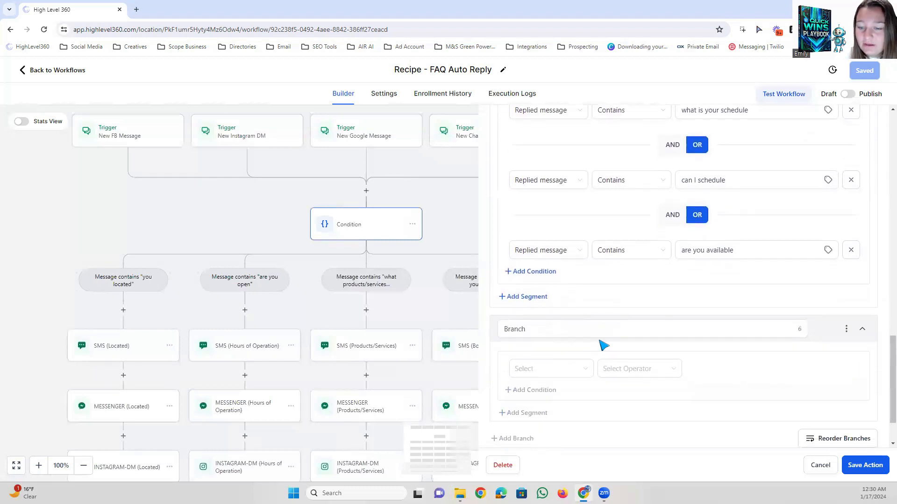
pyautogui.click(568, 304)
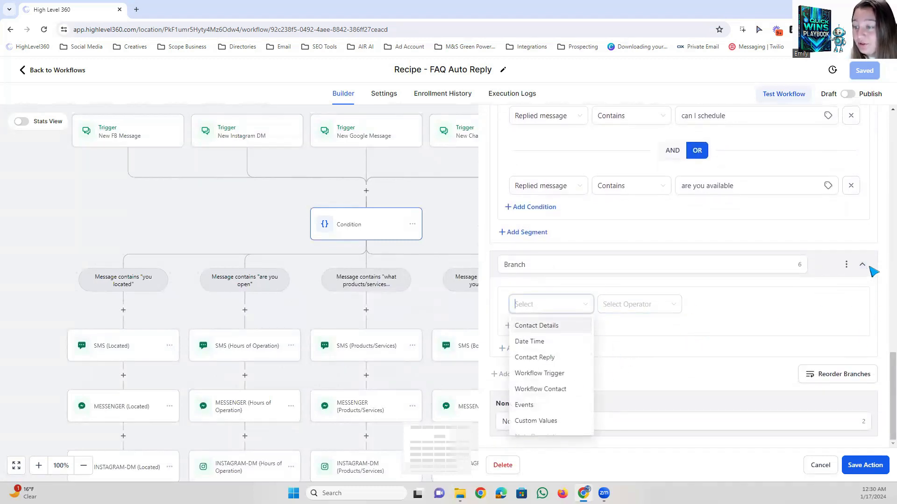
pyautogui.click(821, 465)
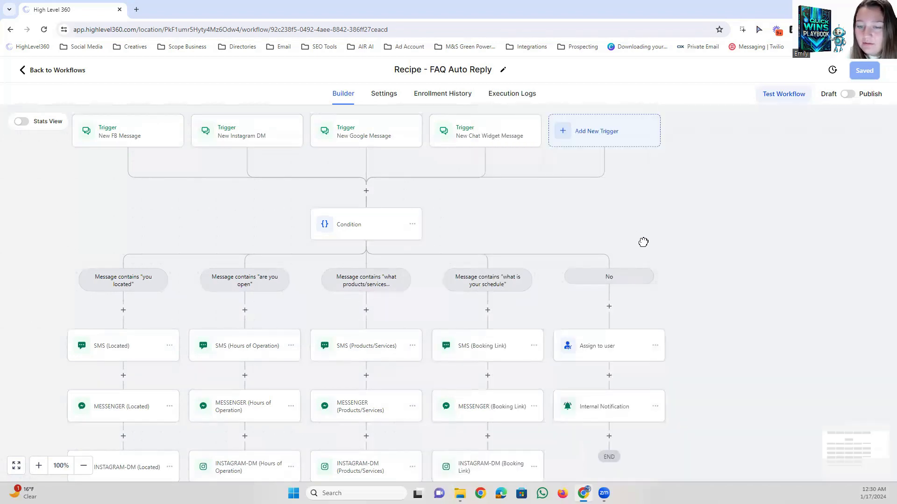
# Review the workflow layout and the replied-message conditions of the "you located" and "are you open" branches.
pyautogui.moveTo(583, 232); pyautogui.dragTo(422, 212)
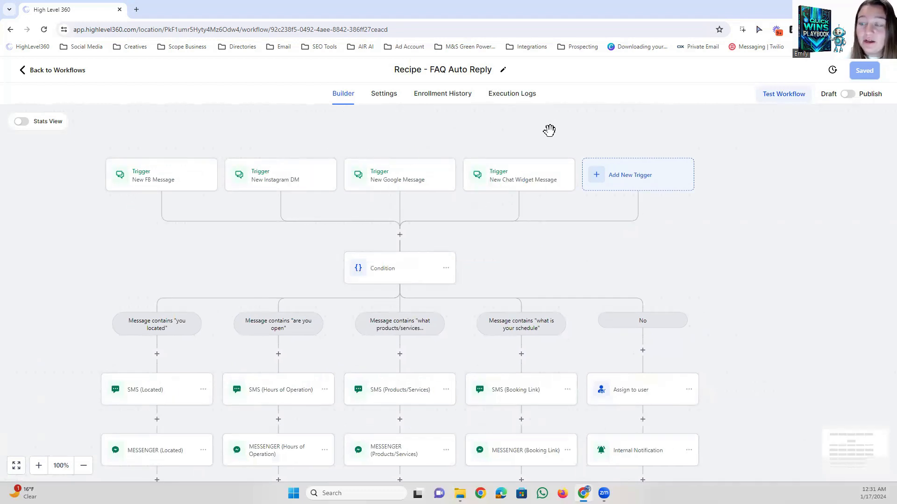
pyautogui.moveTo(476, 248); pyautogui.dragTo(463, 112)
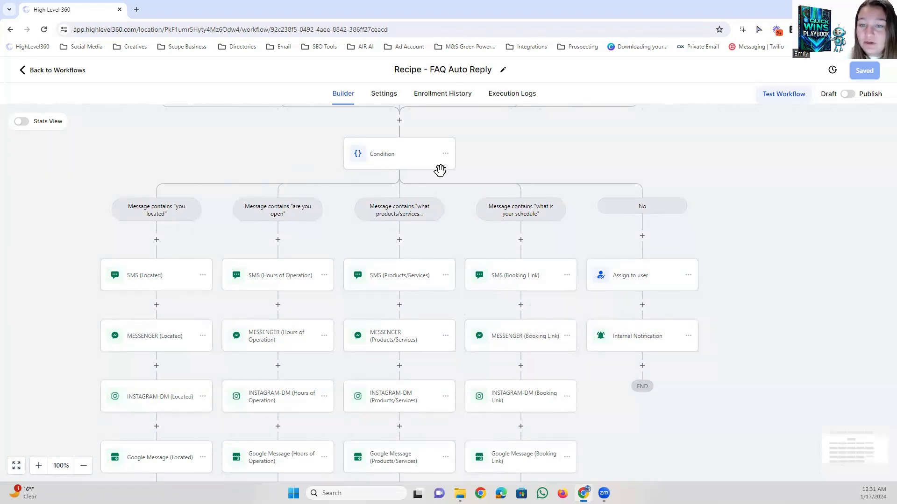
pyautogui.moveTo(382, 168); pyautogui.dragTo(352, 169)
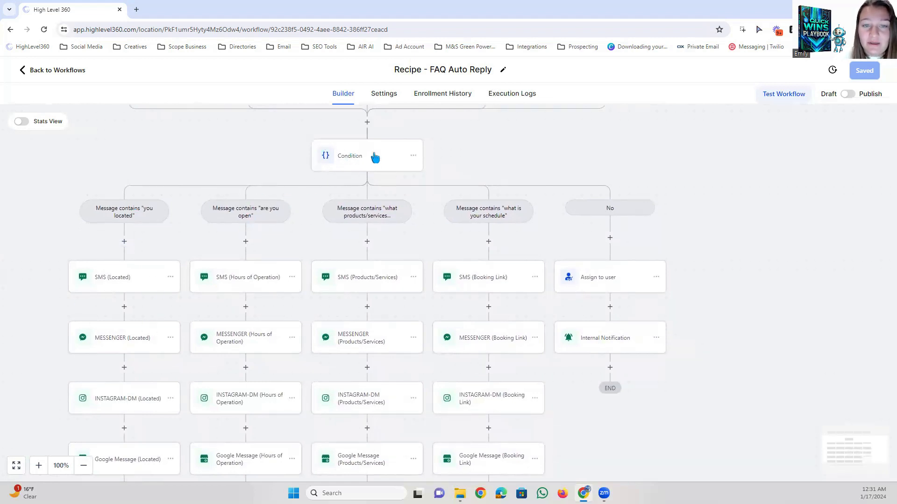
pyautogui.click(407, 161)
pyautogui.scroll(-4, 624, 297)
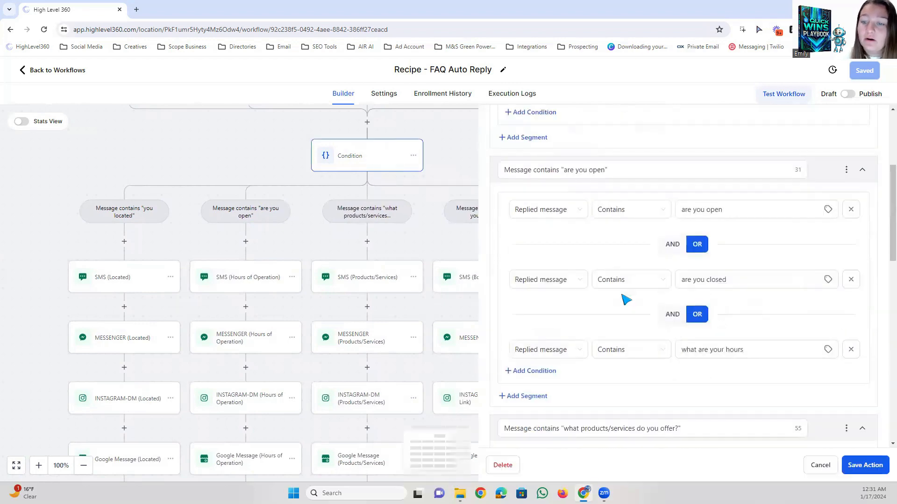
pyautogui.scroll(5, 619, 310)
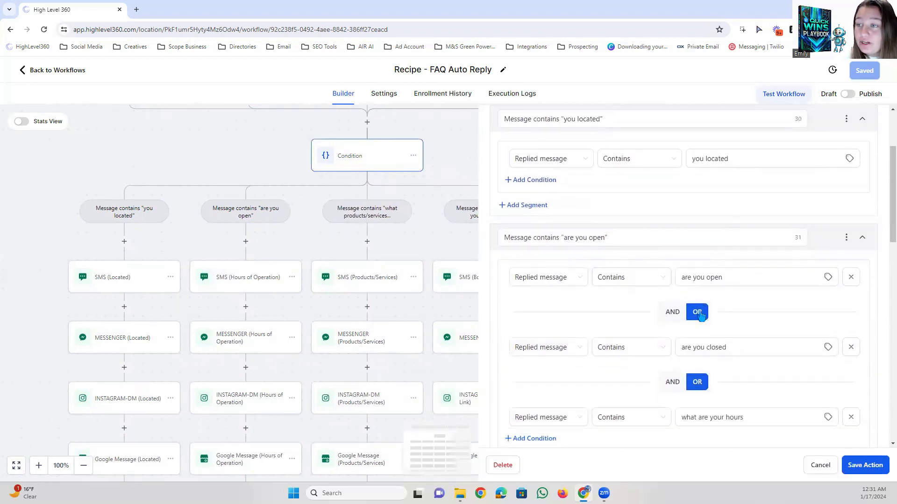
pyautogui.click(871, 126)
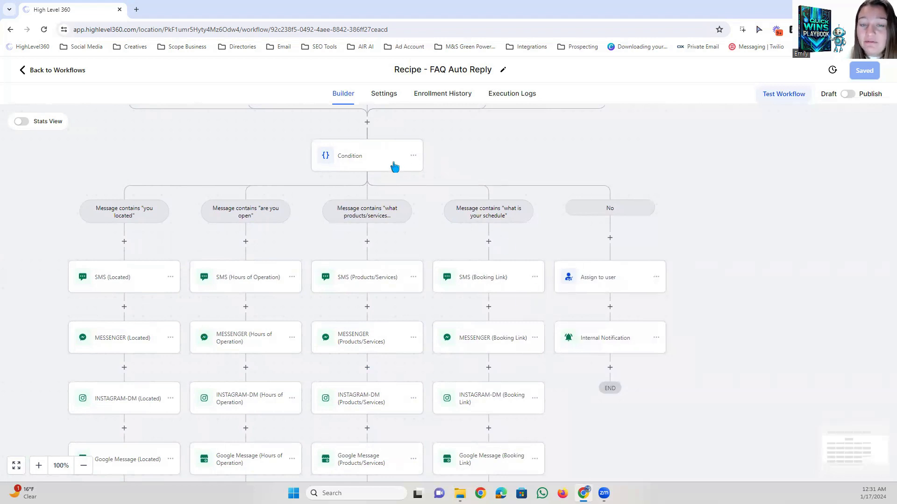
# Review the No branch's Internal Notification settings and its message text containing the contact name value.
pyautogui.scroll(1, 430, 195)
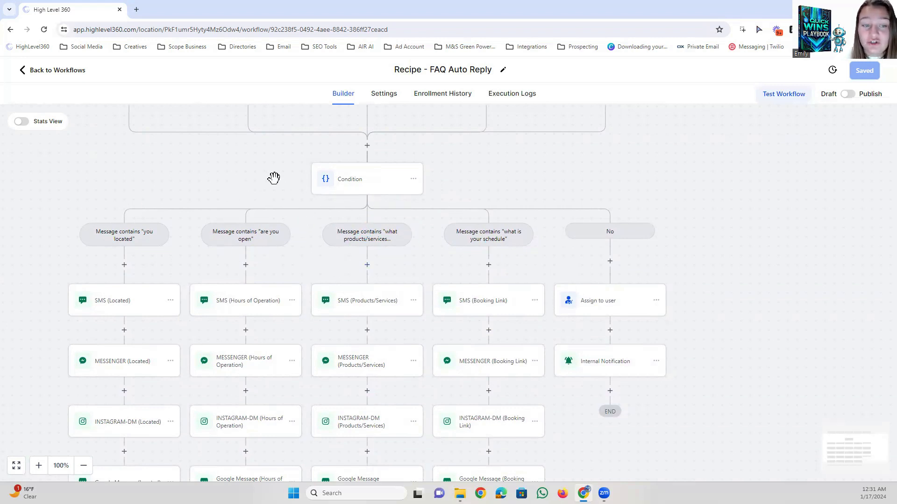
pyautogui.moveTo(432, 184); pyautogui.dragTo(338, 182)
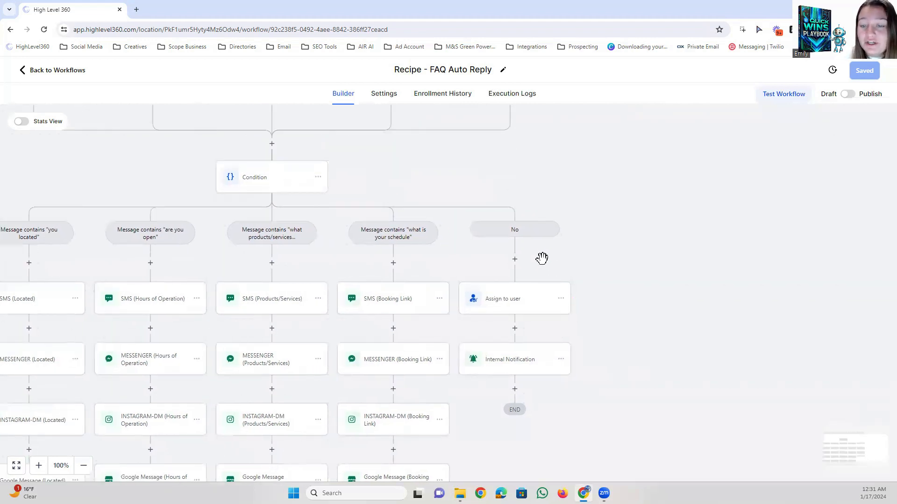
pyautogui.scroll(-2, 611, 260)
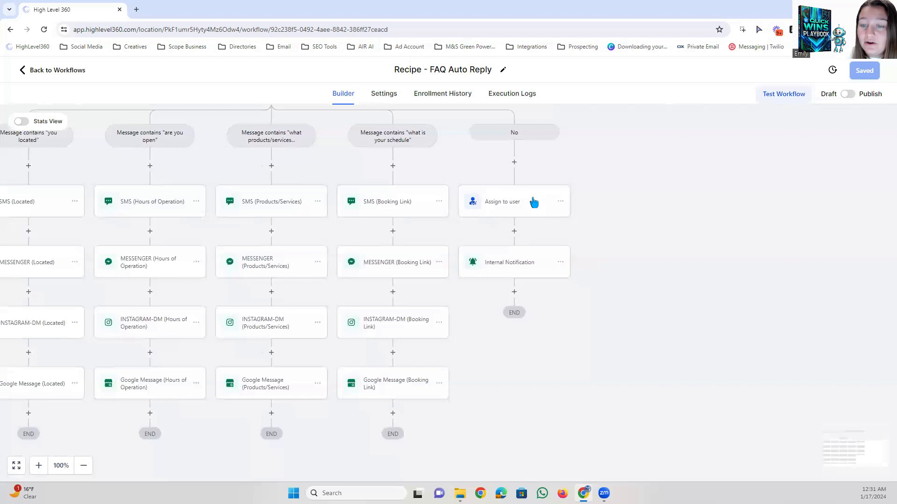
pyautogui.click(524, 267)
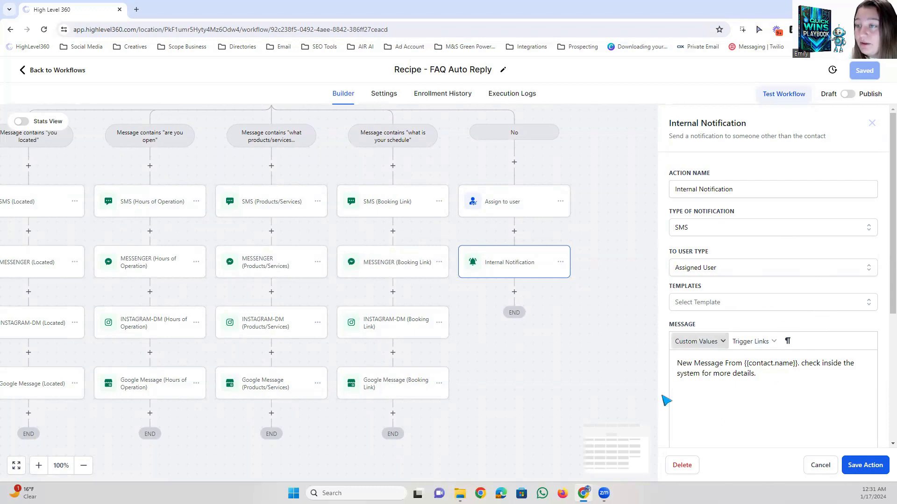
pyautogui.moveTo(781, 364); pyautogui.dragTo(746, 366)
pyautogui.click(766, 360)
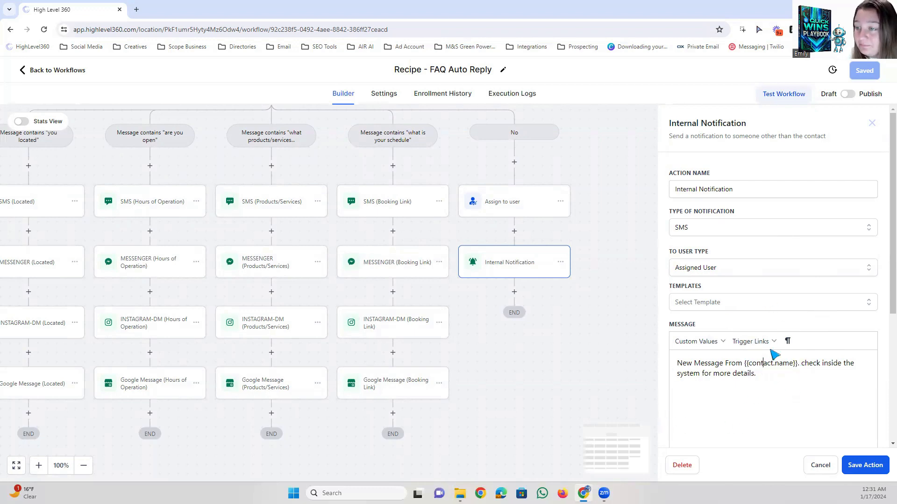
# Try copying the No branch's Assign to user and Internal Notification actions to the point just before the Condition.
pyautogui.moveTo(502, 112); pyautogui.dragTo(545, 215)
pyautogui.moveTo(555, 147); pyautogui.dragTo(609, 182)
pyautogui.scroll(-3, 730, 240)
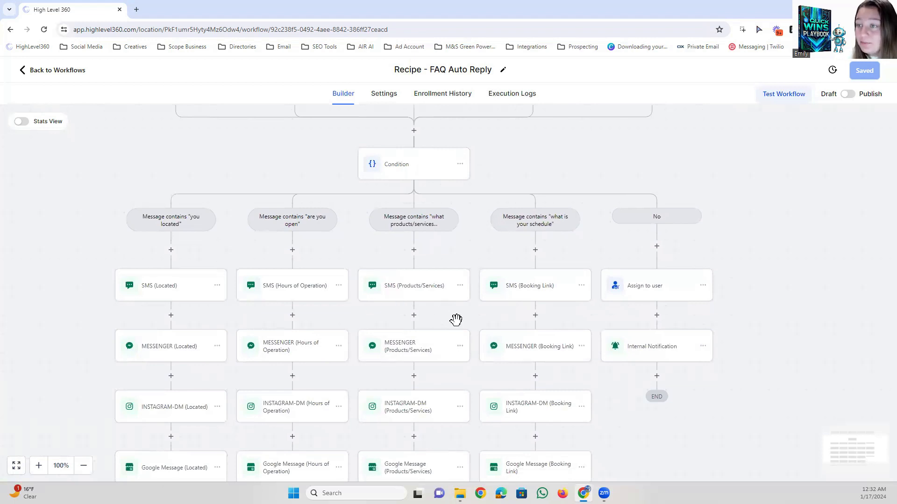
pyautogui.scroll(4, 760, 288)
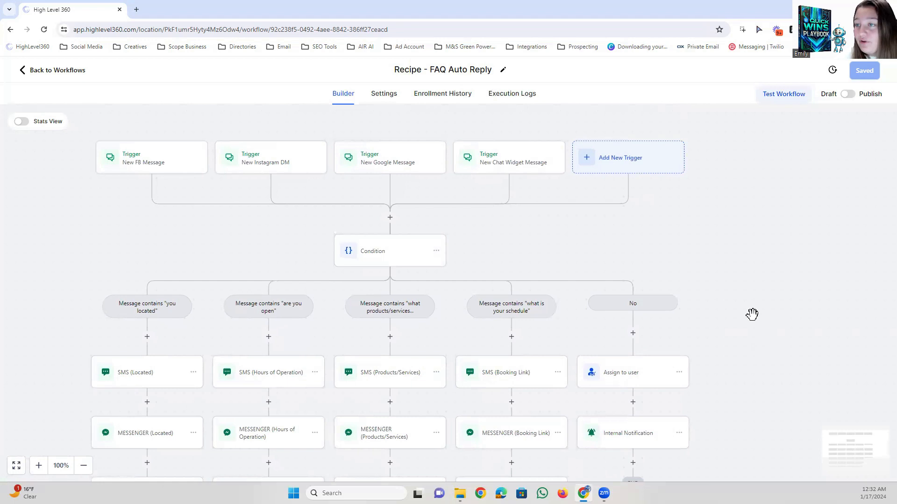
pyautogui.scroll(-2, 748, 318)
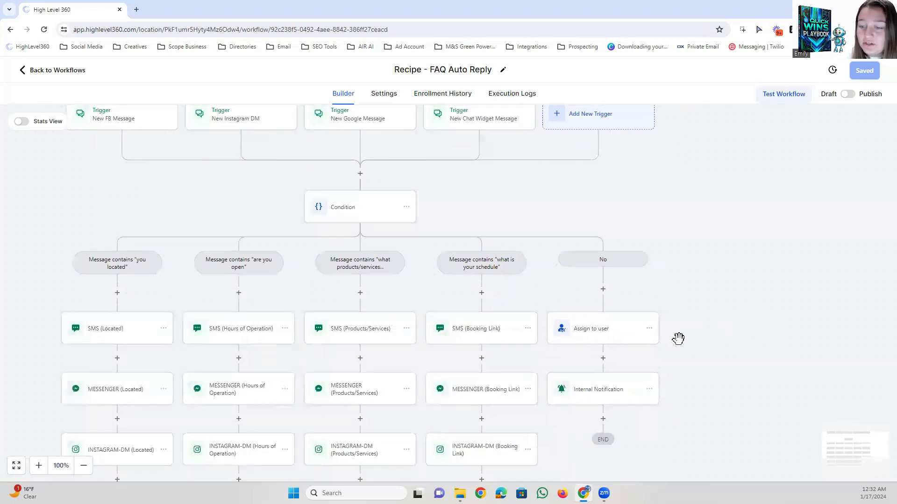
pyautogui.click(649, 329)
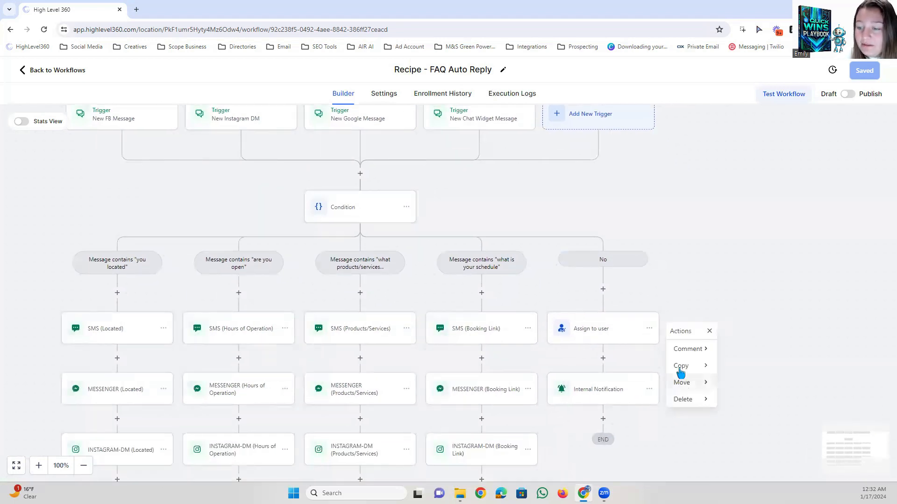
pyautogui.moveTo(686, 366)
pyautogui.click(741, 365)
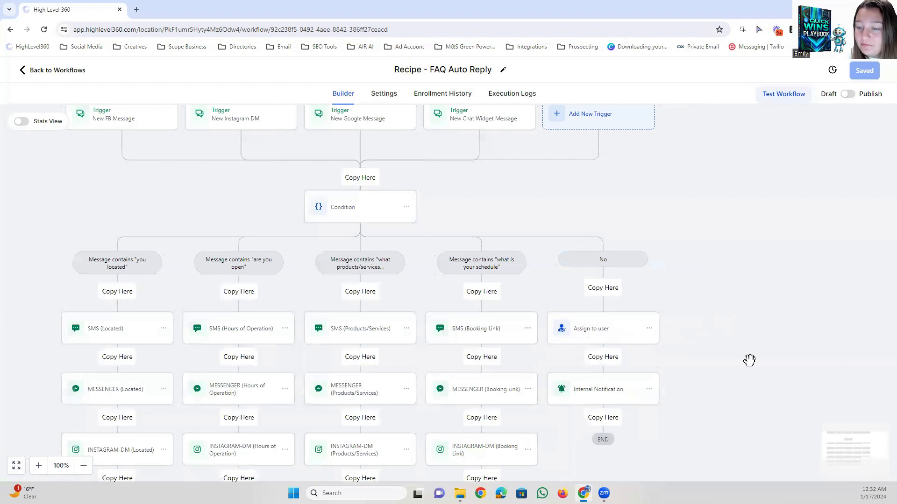
pyautogui.click(364, 181)
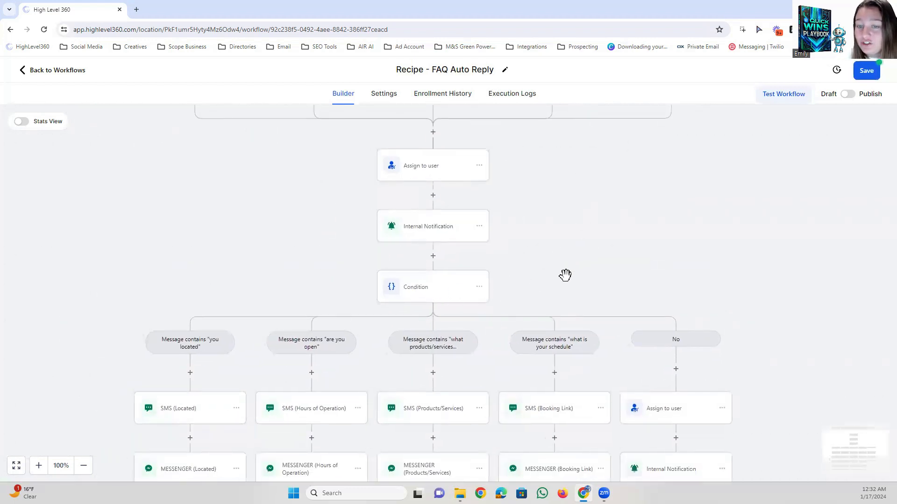
pyautogui.scroll(-3, 567, 274)
pyautogui.moveTo(752, 320); pyautogui.dragTo(693, 274)
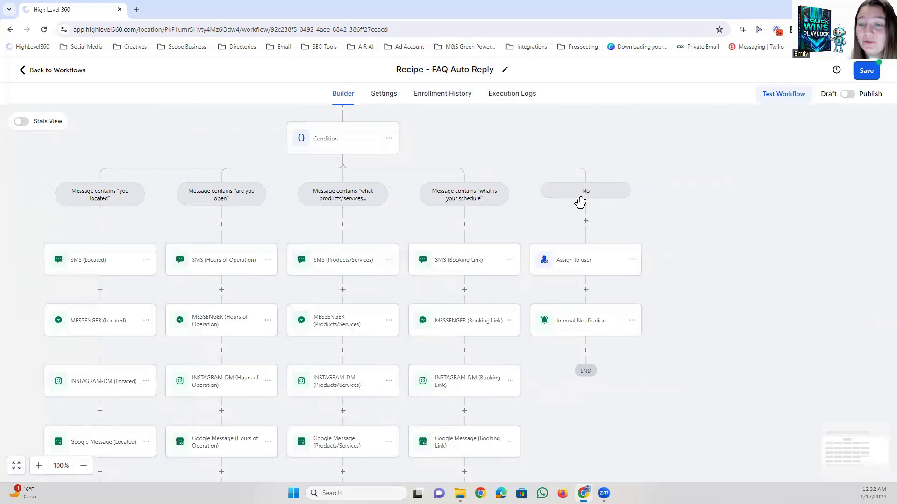
pyautogui.scroll(2, 615, 180)
# Save the FAQ Auto Reply workflow, switch it from Draft to Publish, and save the published state.
pyautogui.click(865, 73)
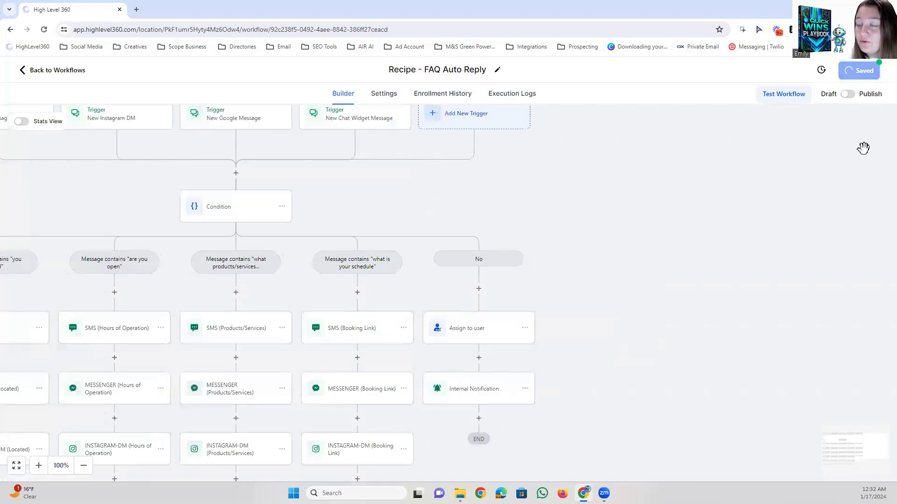
pyautogui.click(879, 73)
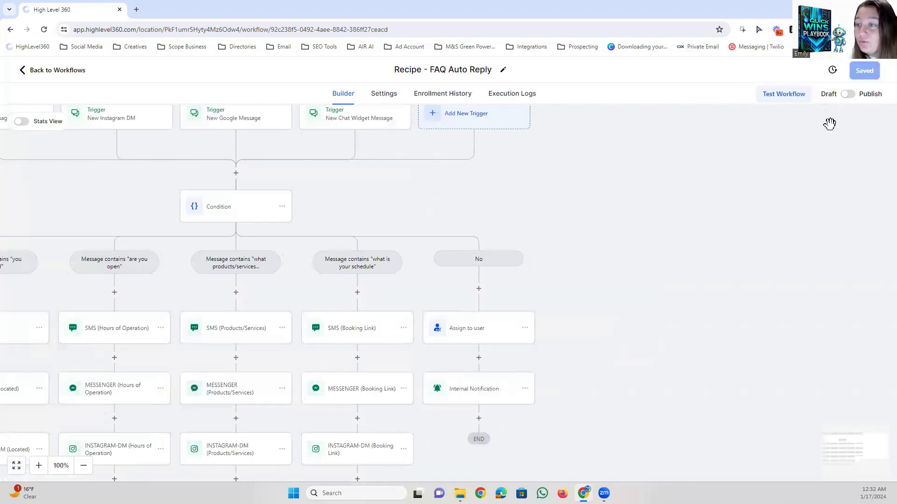
pyautogui.click(847, 95)
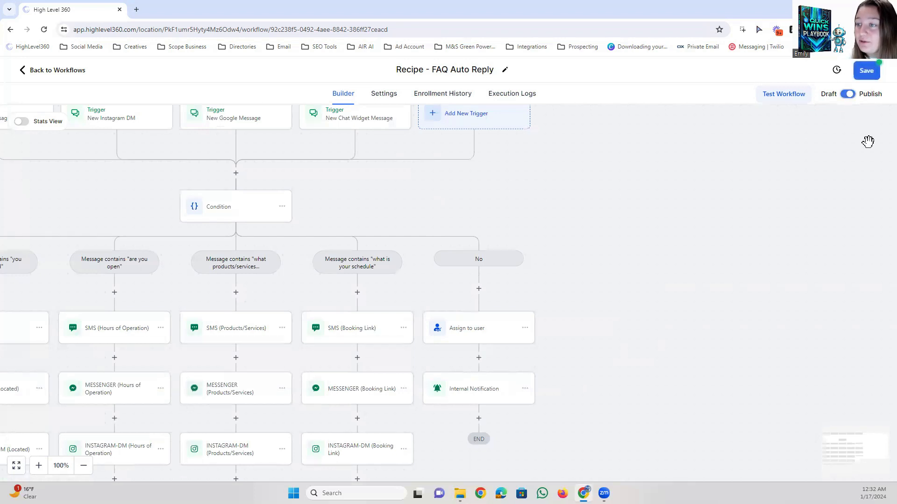
pyautogui.click(863, 72)
# Review the published workflow's triggers, condition branches and reply actions, and return to the workflow list.
pyautogui.moveTo(496, 194); pyautogui.dragTo(665, 235)
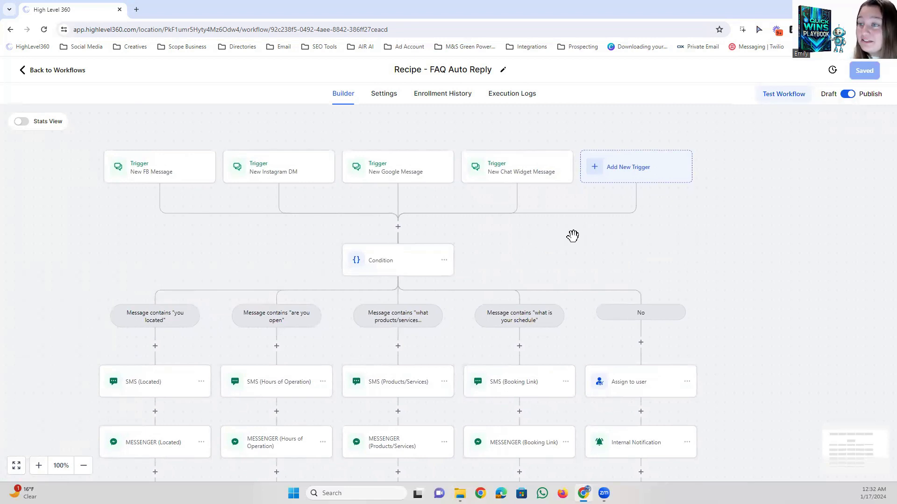
pyautogui.moveTo(562, 243); pyautogui.dragTo(563, 174)
pyautogui.moveTo(605, 327); pyautogui.dragTo(564, 257)
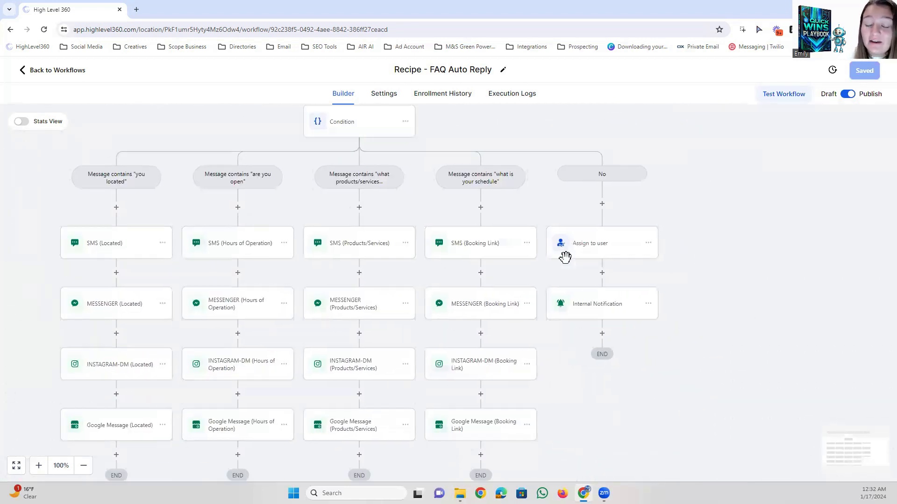
pyautogui.moveTo(606, 400); pyautogui.dragTo(644, 352)
pyautogui.moveTo(679, 254); pyautogui.dragTo(666, 295)
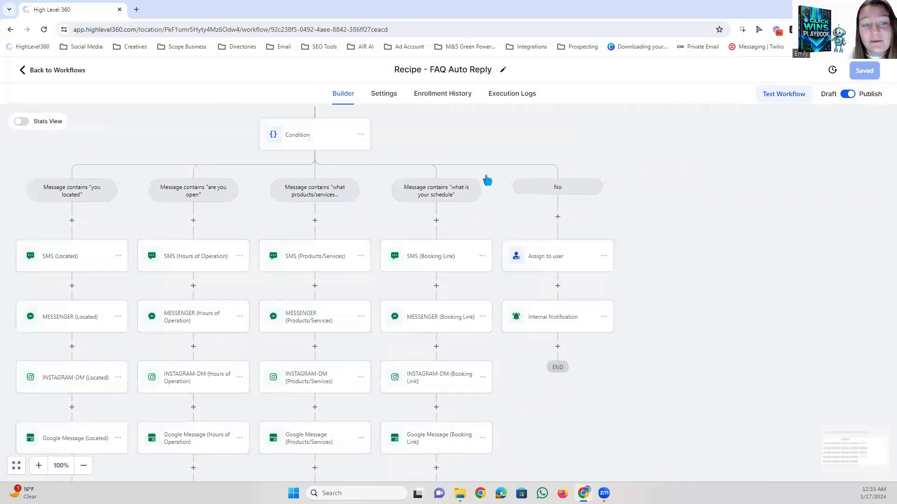
pyautogui.moveTo(206, 283); pyautogui.dragTo(244, 316)
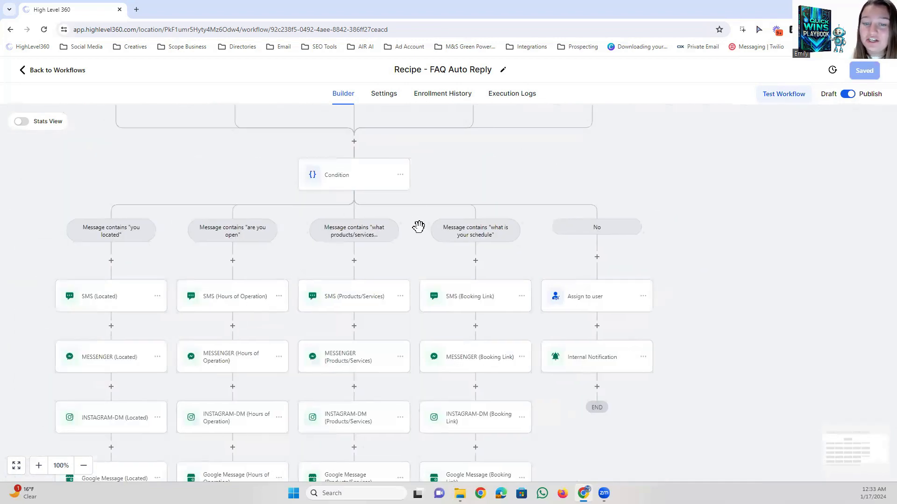
pyautogui.moveTo(431, 258); pyautogui.dragTo(465, 243)
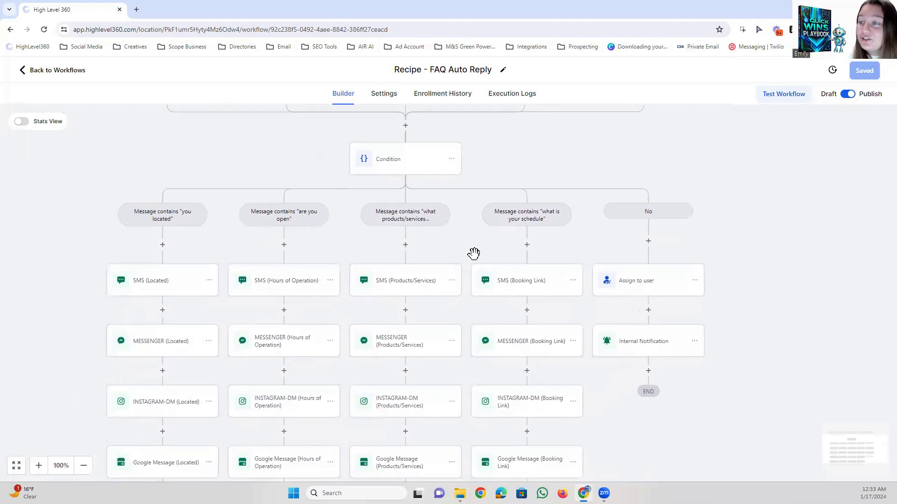
pyautogui.moveTo(468, 238); pyautogui.dragTo(407, 294)
pyautogui.moveTo(430, 202); pyautogui.dragTo(477, 208)
pyautogui.moveTo(215, 217); pyautogui.dragTo(234, 199)
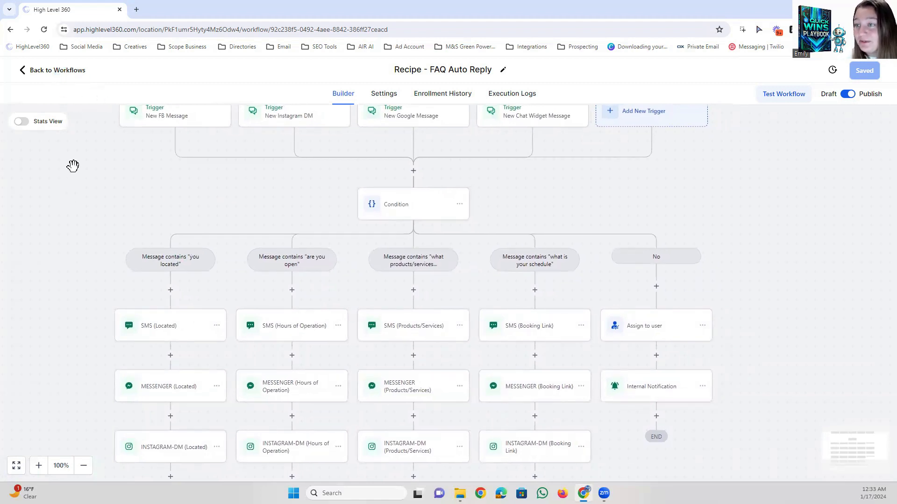
pyautogui.click(53, 71)
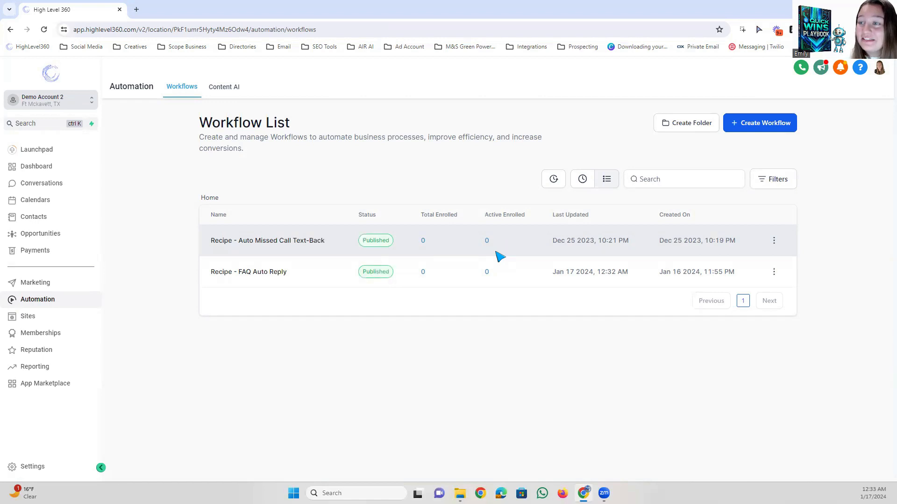